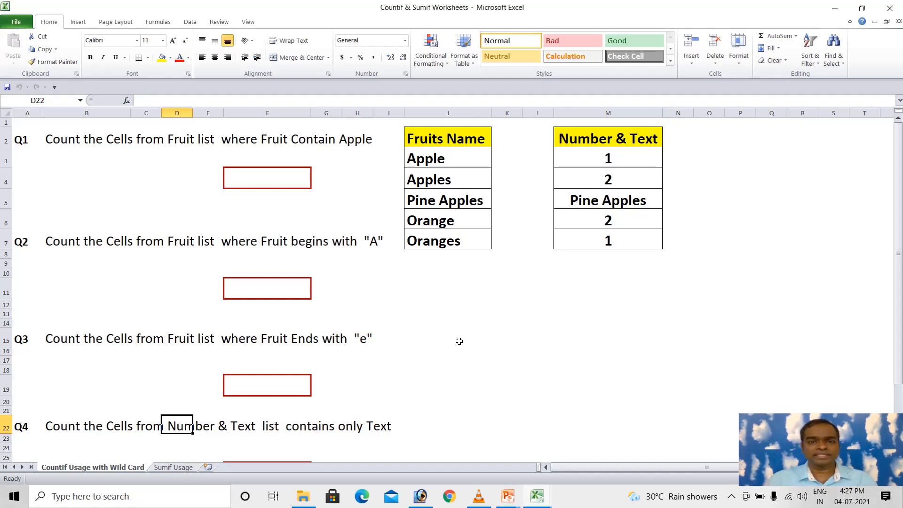
Enter =COUNTIF(J3:J7,"*Apple*") in F4 to count the fruit names containing Apple for Q1
left_click(439, 131)
left_click_drag(439, 131, 433, 241)
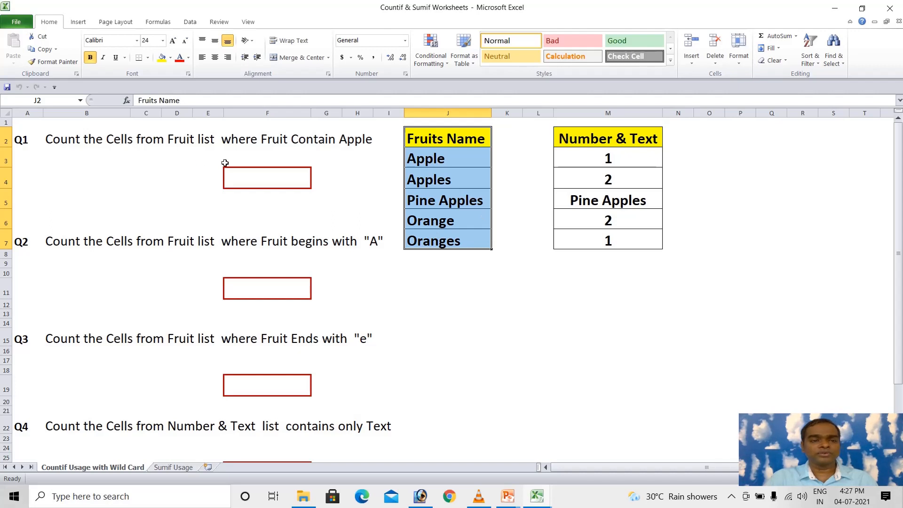
left_click(242, 177)
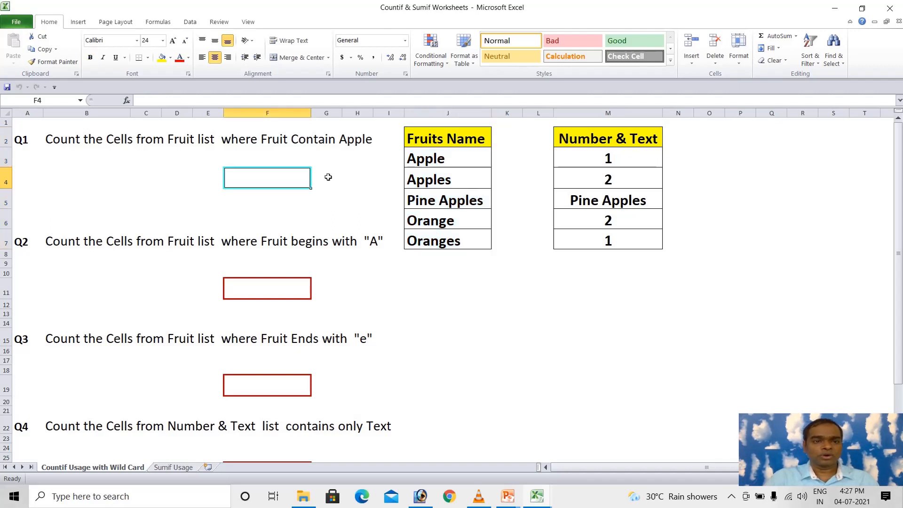
type("=")
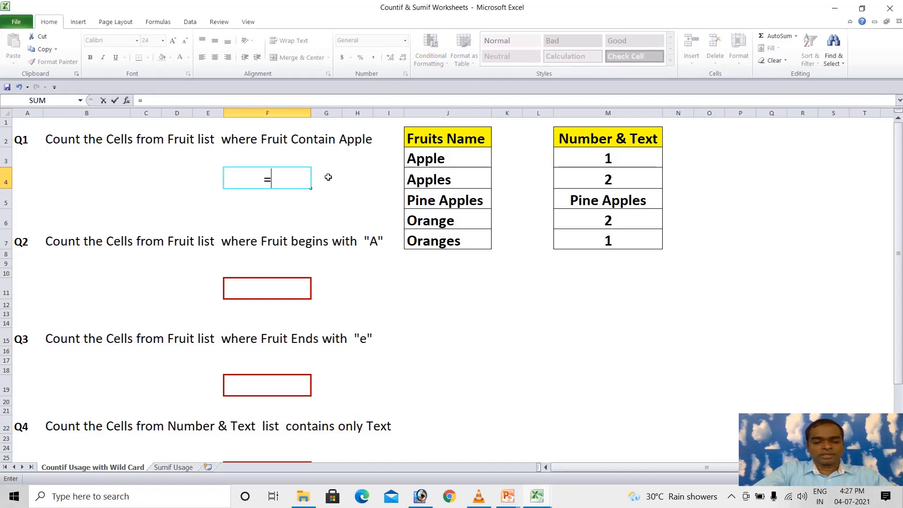
type("counti")
key("Tab")
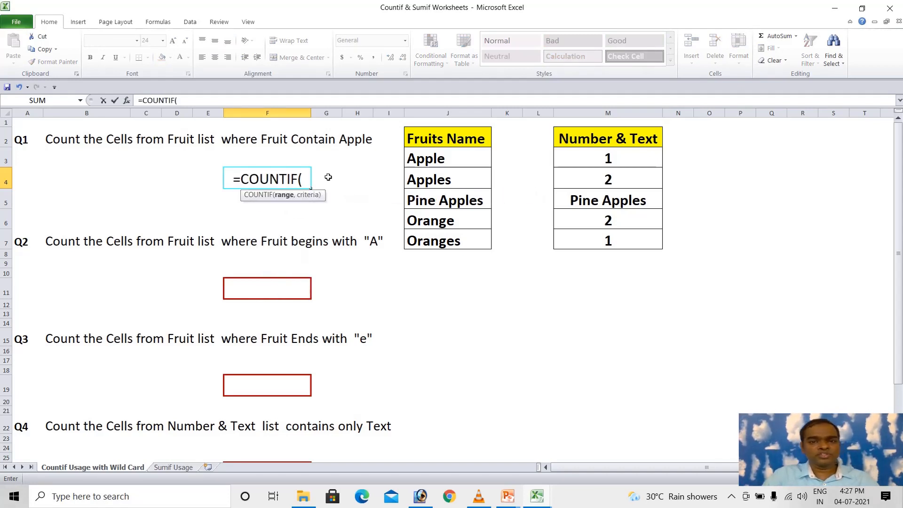
left_click(426, 159)
left_click_drag(425, 159, 445, 243)
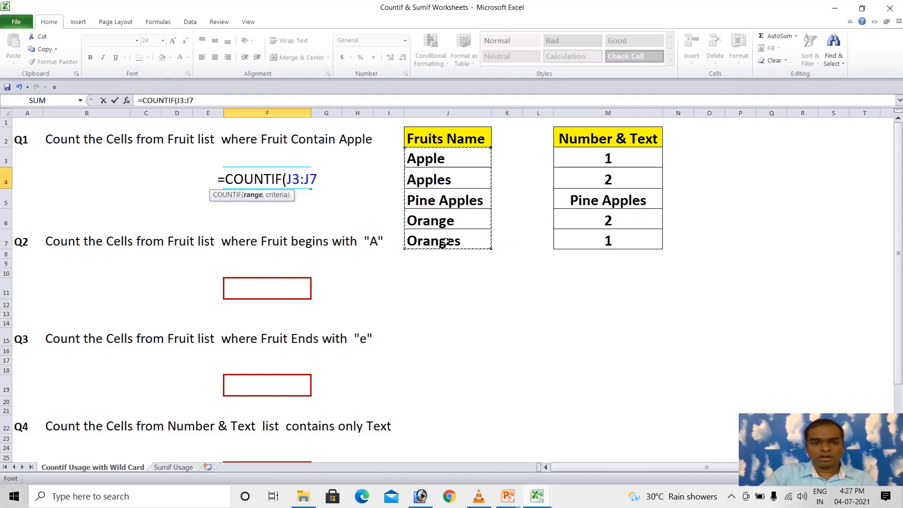
type(",")
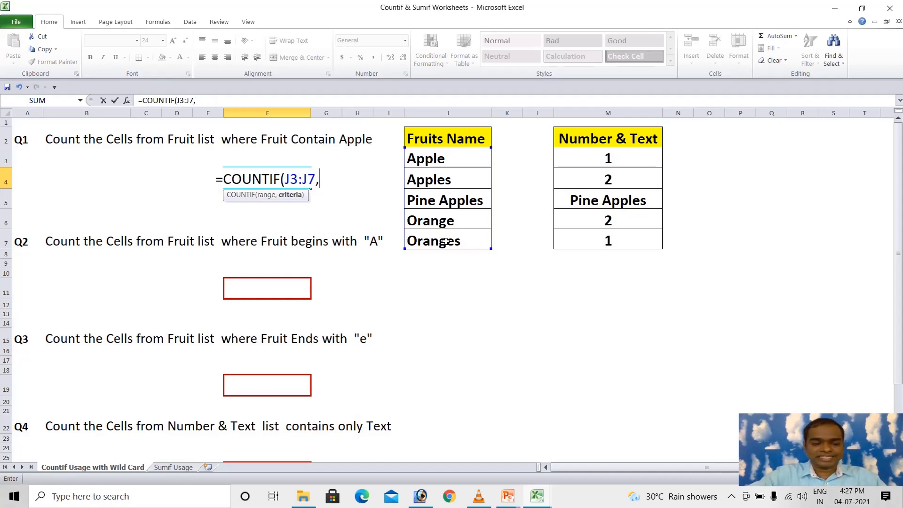
type("\"")
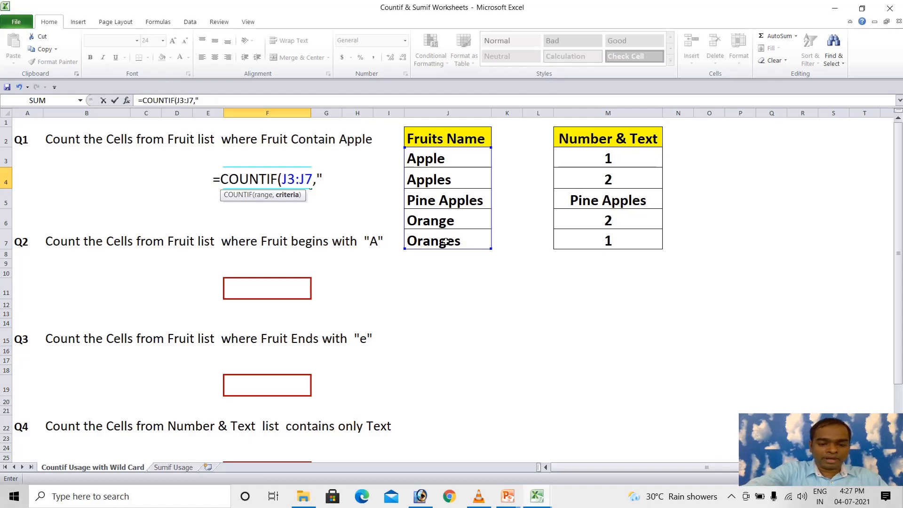
type("*")
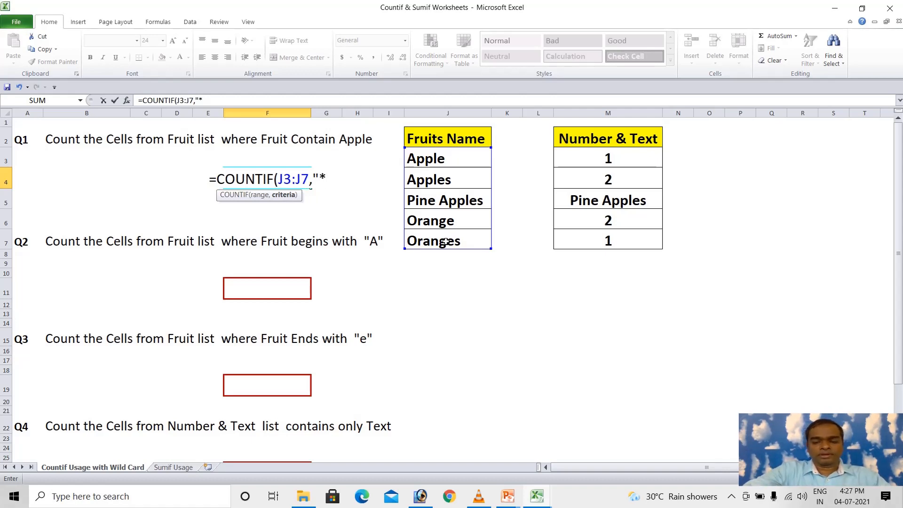
type("Apple")
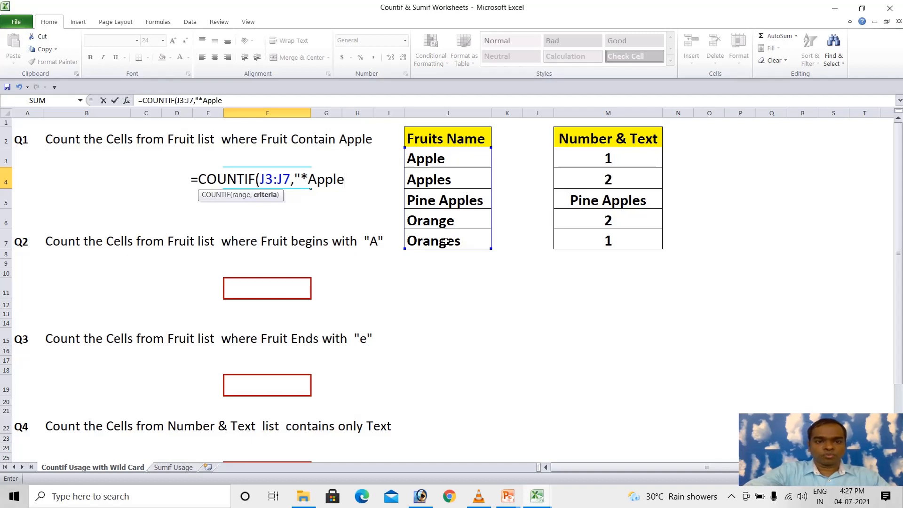
type("*")
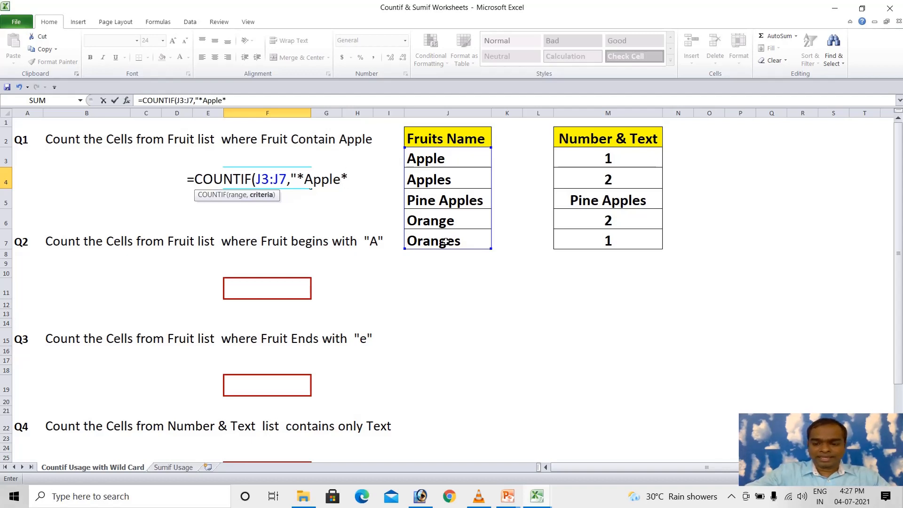
type("\")")
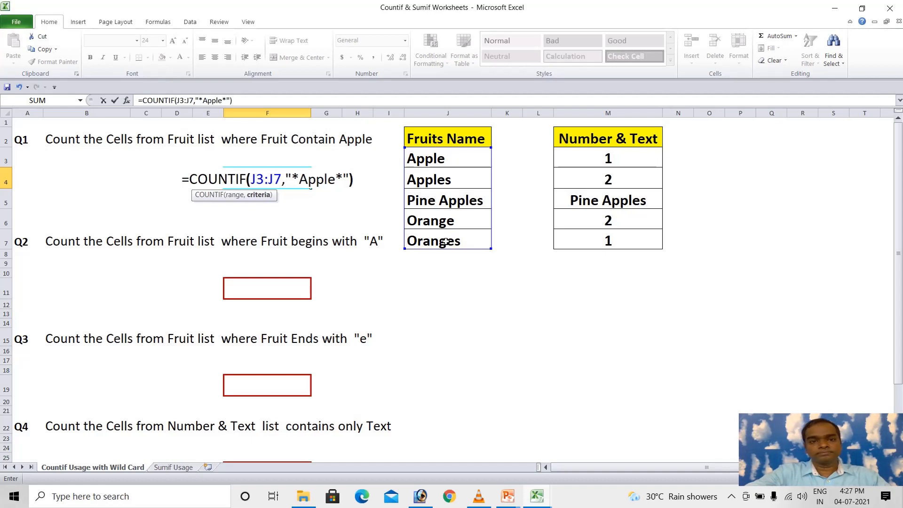
key("Return")
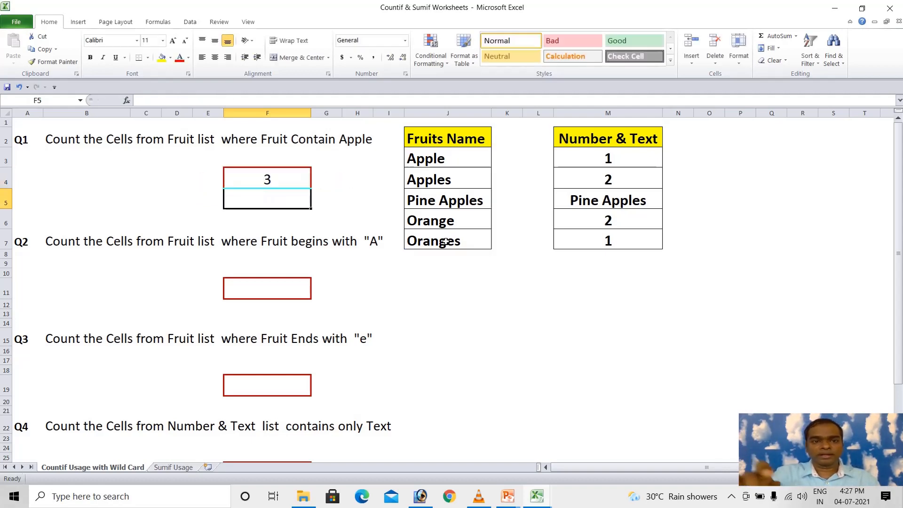
Review the range and wildcard criterion of the COUNTIF formula in F4
key("Up")
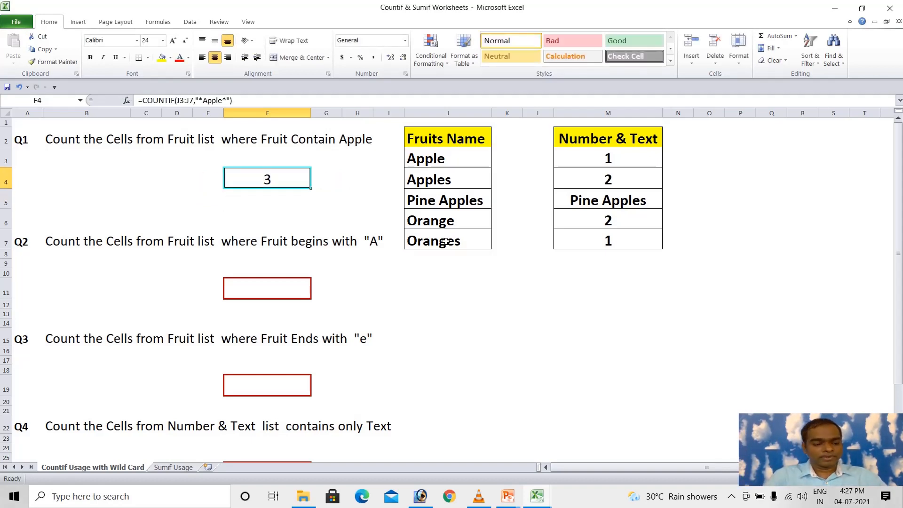
key("F2")
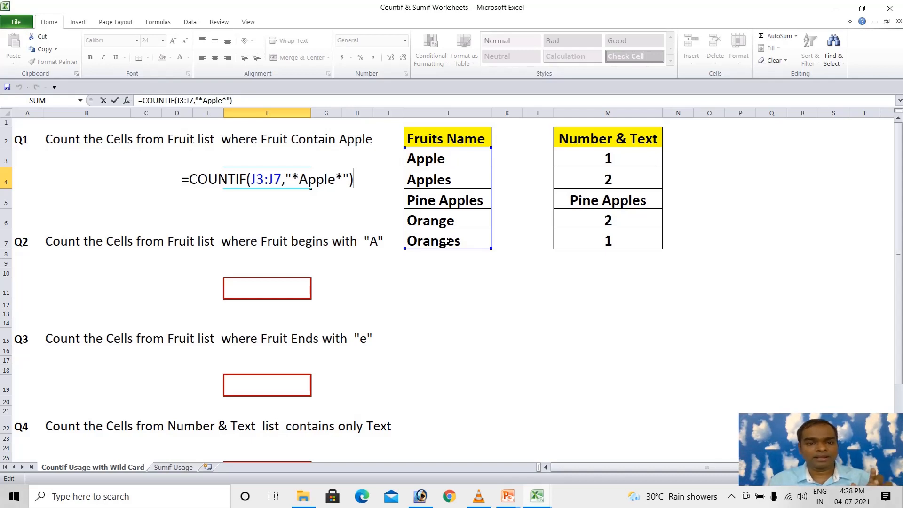
key("ctrl+Return")
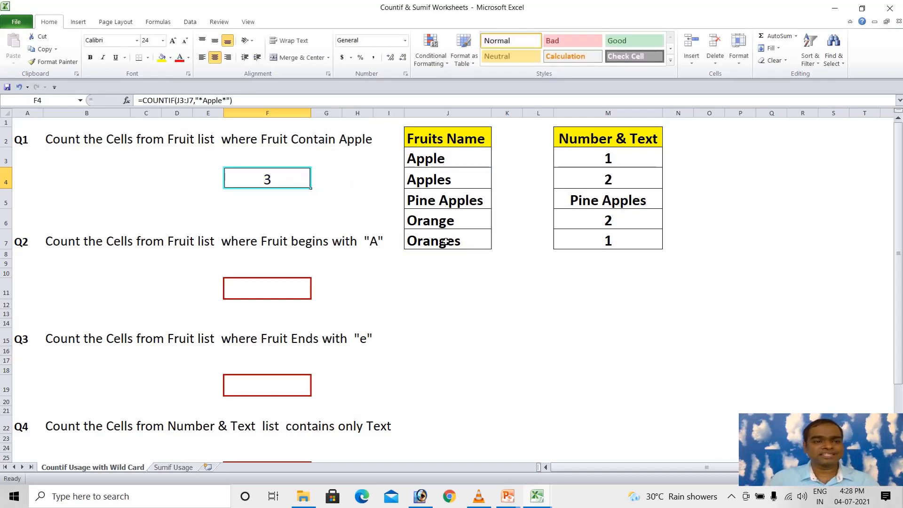
Enter =COUNTIF(J3:J7,"A*") in F11 to count the fruit names beginning with A for Q2
left_click(265, 289)
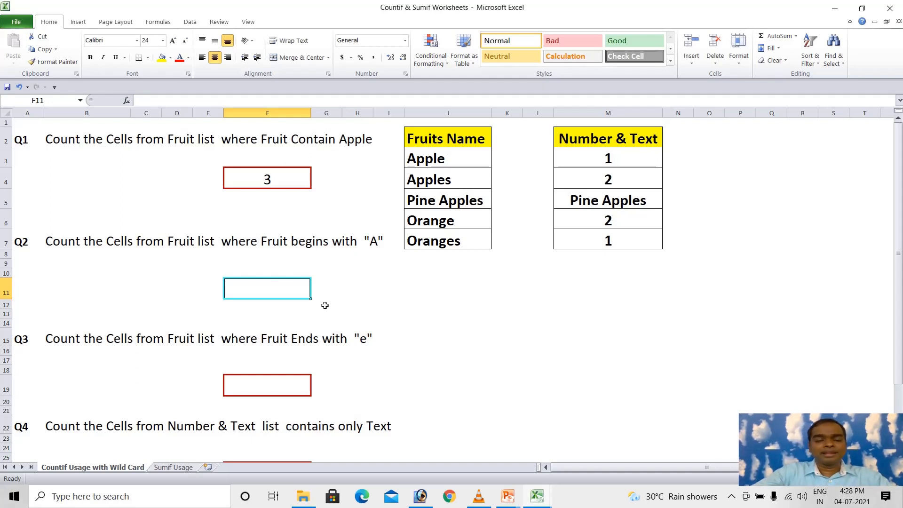
type("=")
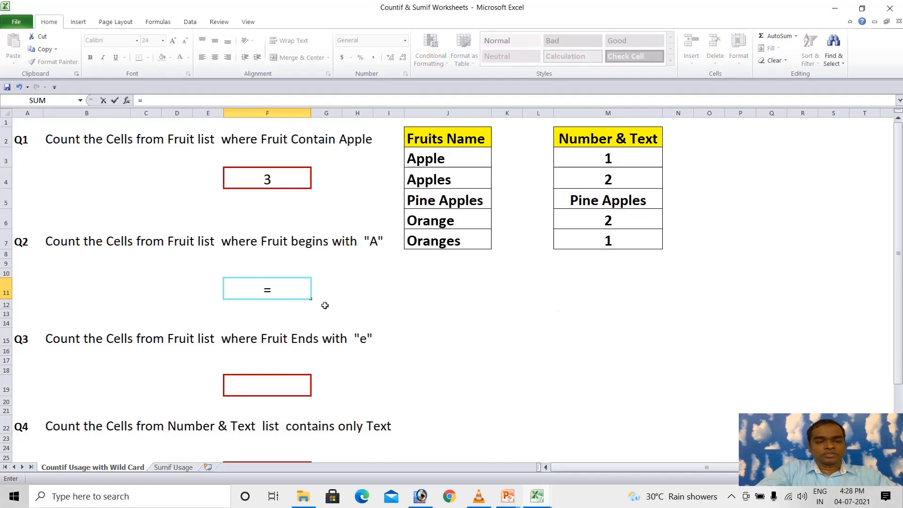
type("coun")
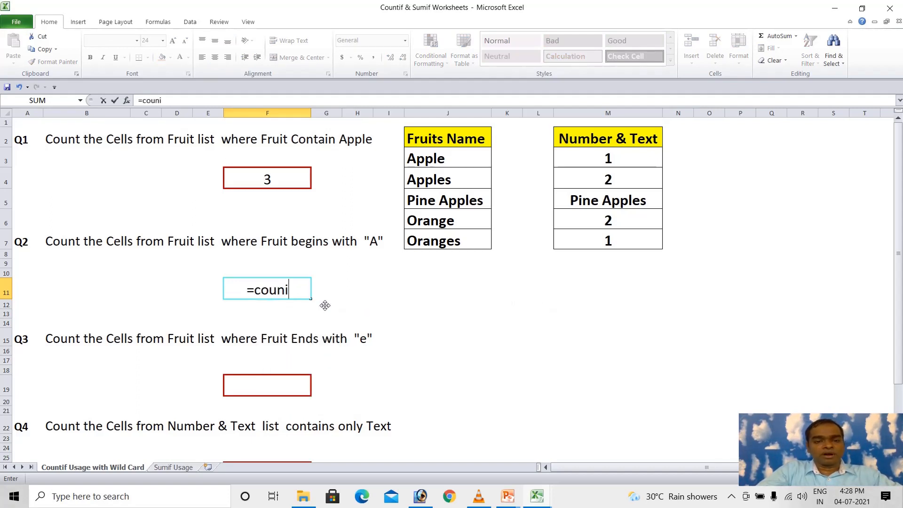
type("i")
key("Tab")
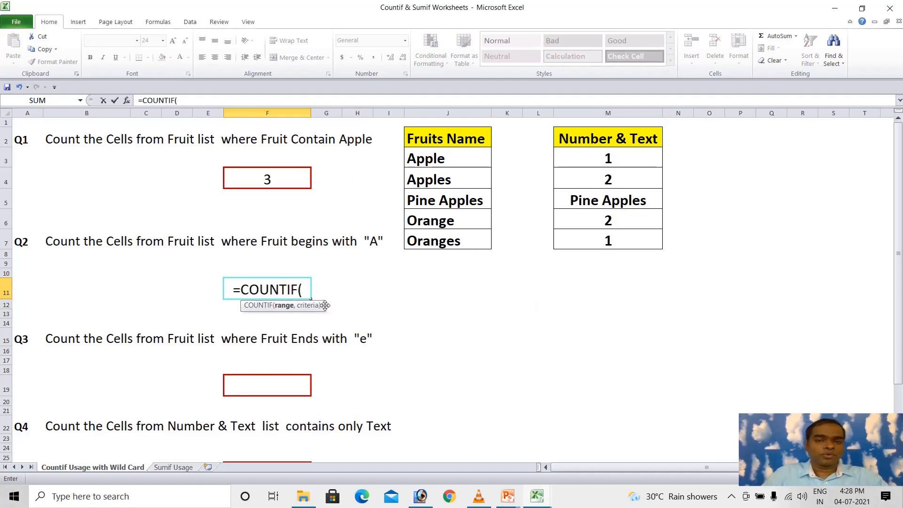
left_click(424, 163)
left_click_drag(424, 165, 438, 232)
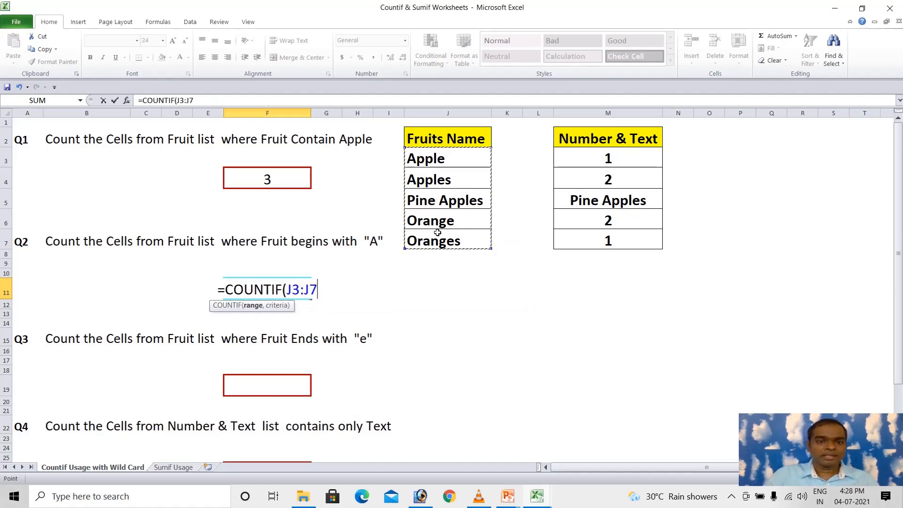
type(",")
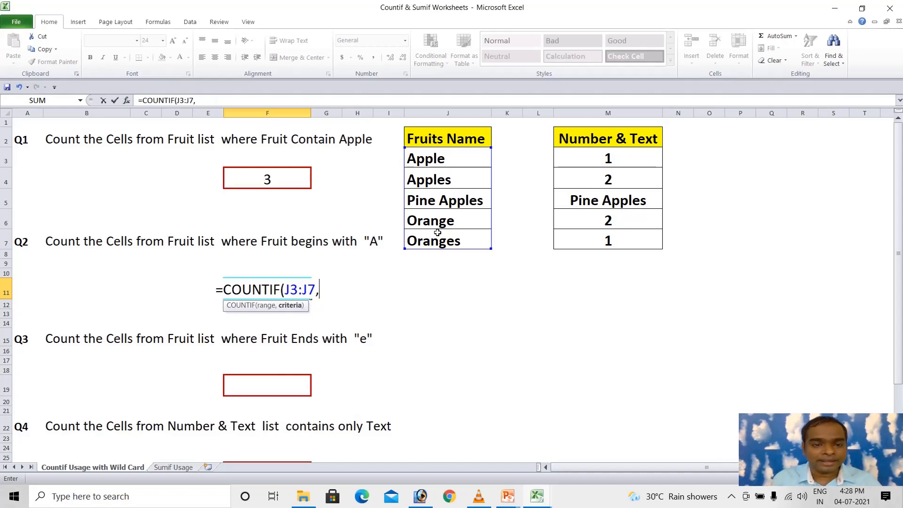
type("\"")
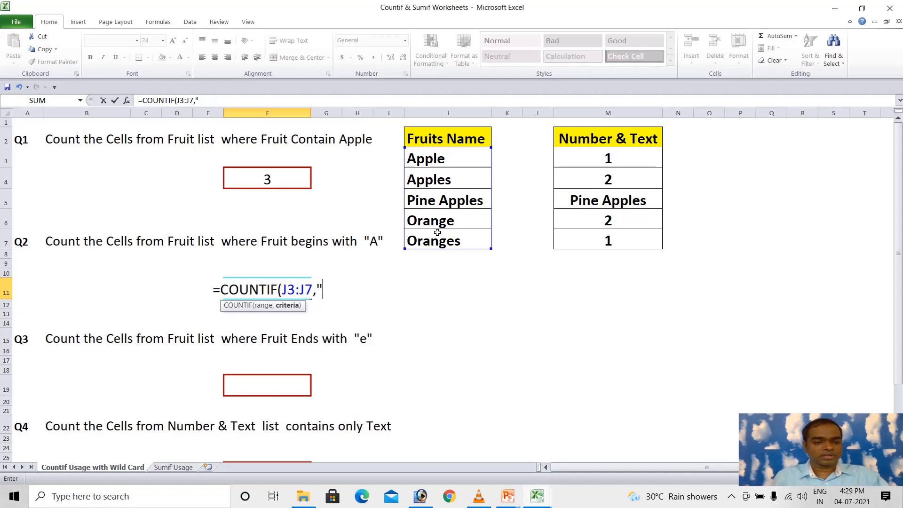
type("A")
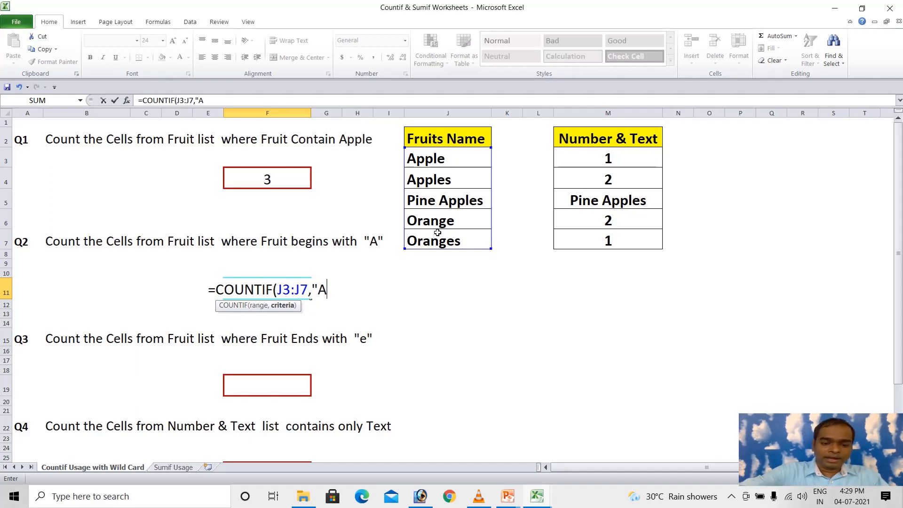
type("*")
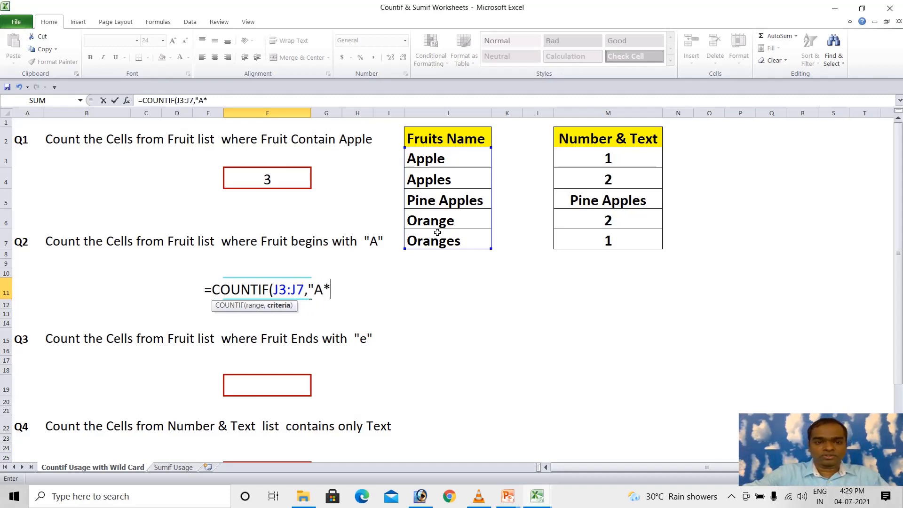
type("\")")
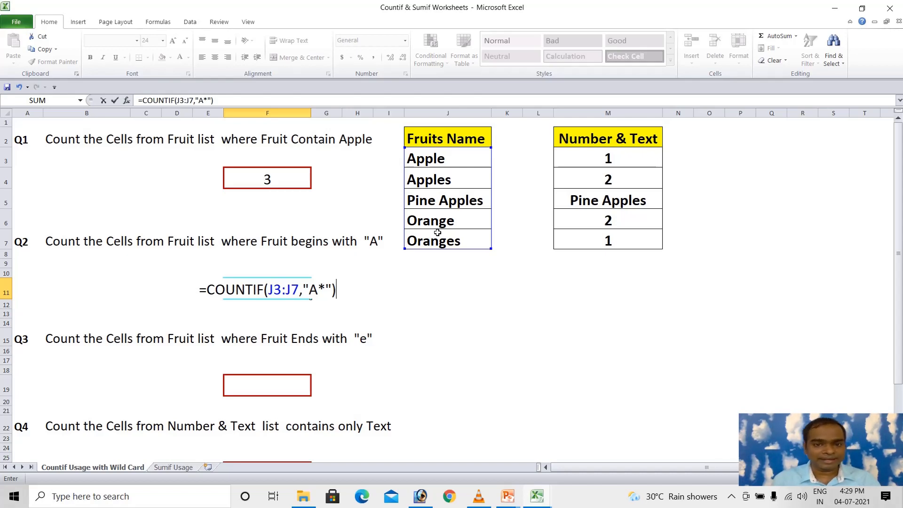
key("Return")
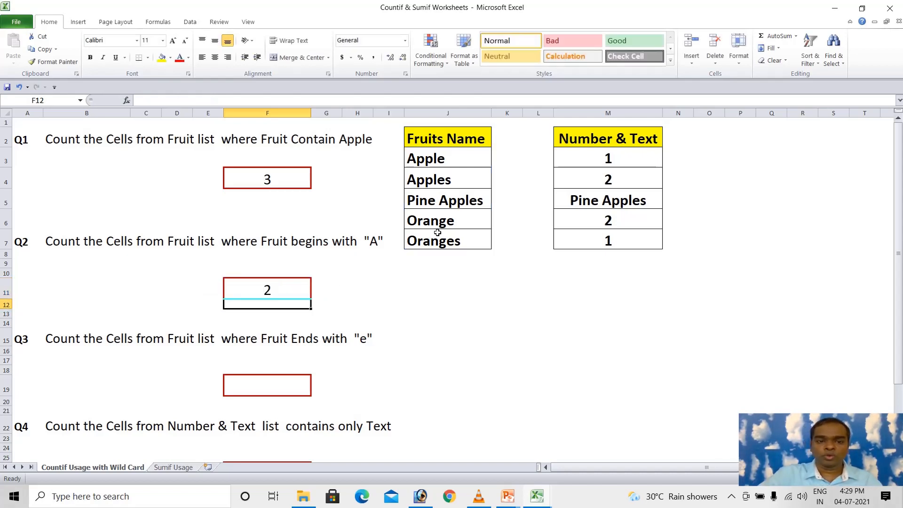
key("Up")
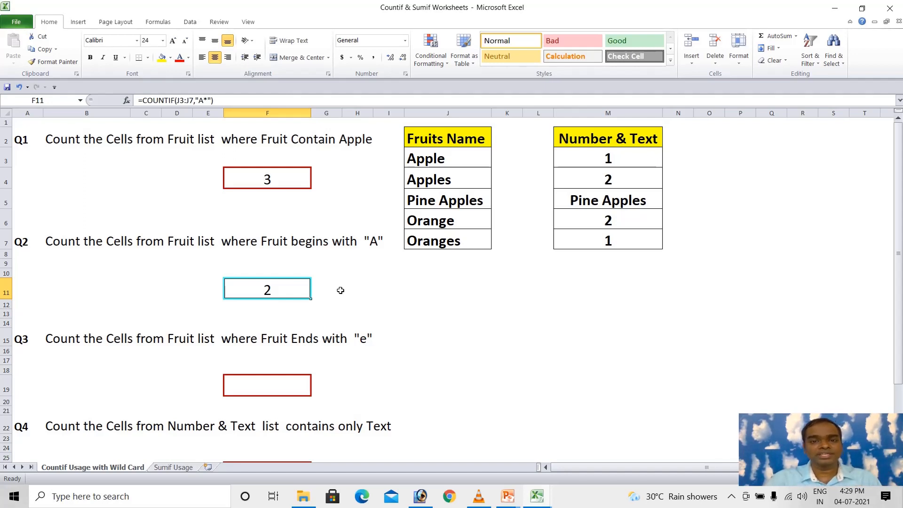
Enter =COUNTIF(J3:J7,"*e") in F19 to count the fruit names ending with e for Q3
left_click(241, 385)
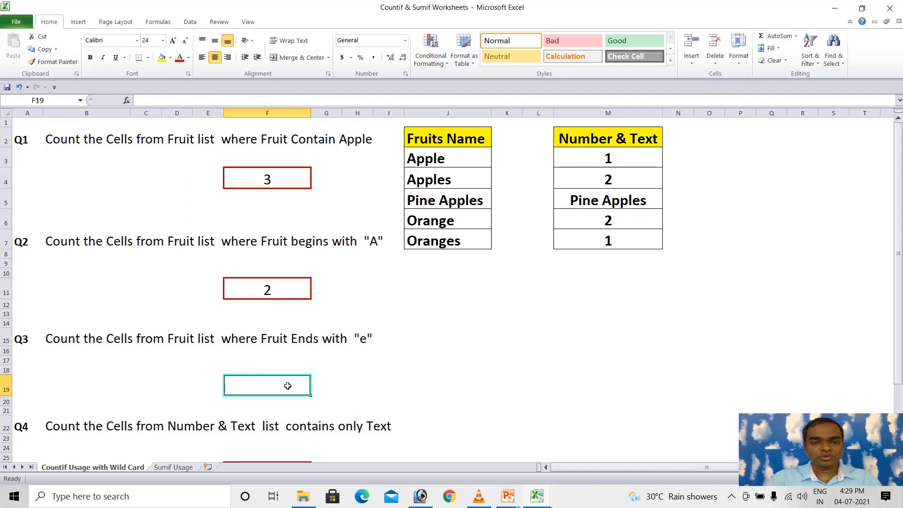
type("=")
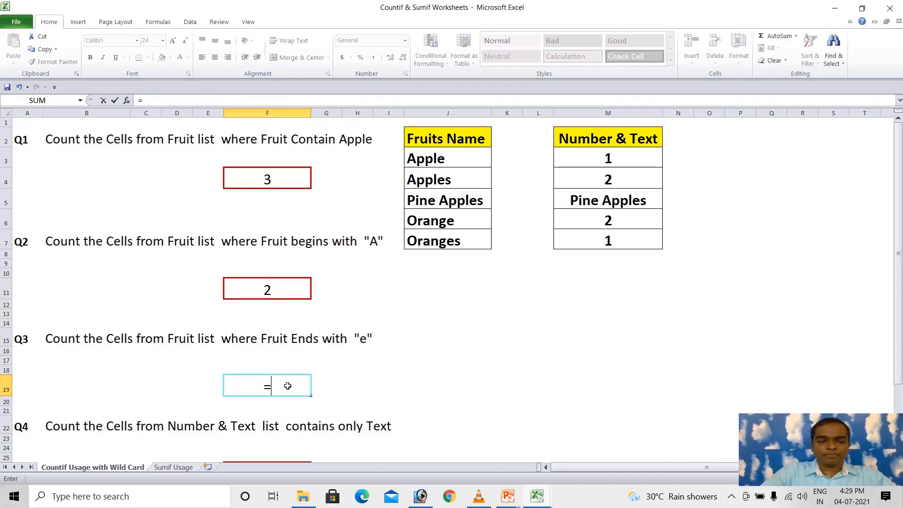
type("counti")
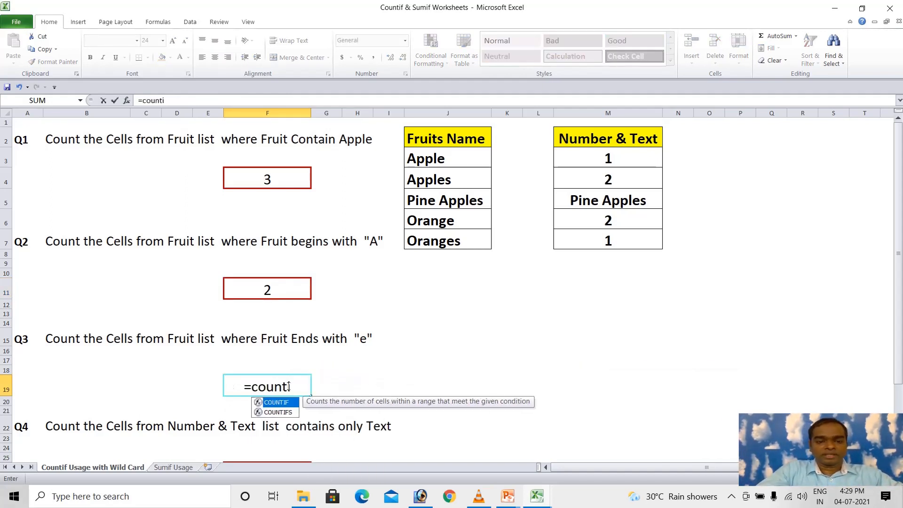
key("Tab")
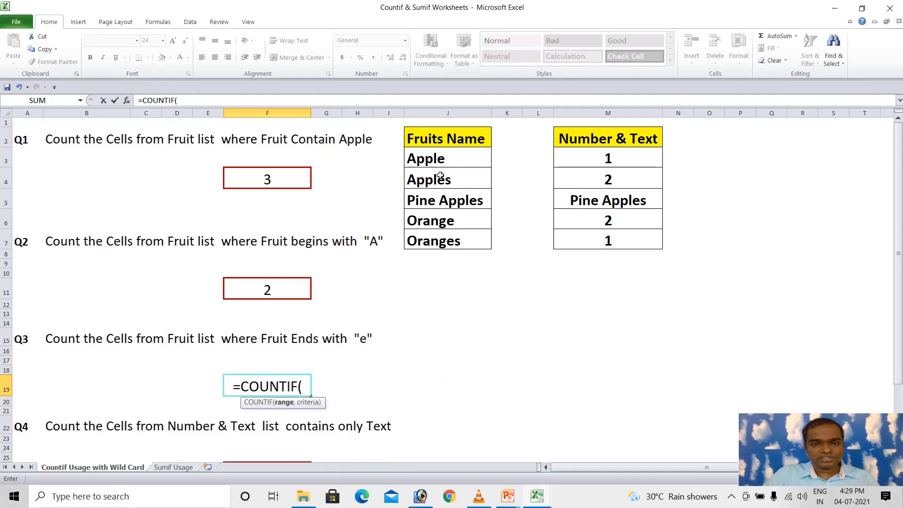
left_click_drag(437, 162, 449, 243)
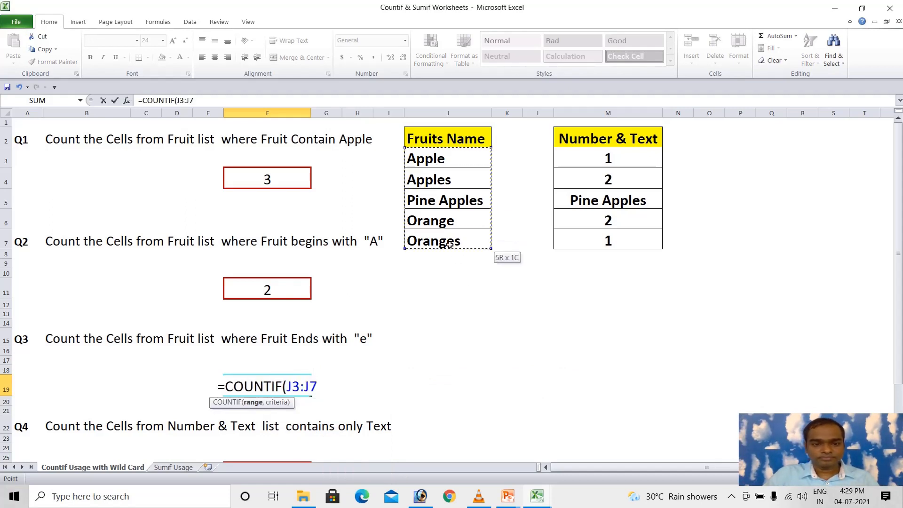
type(",")
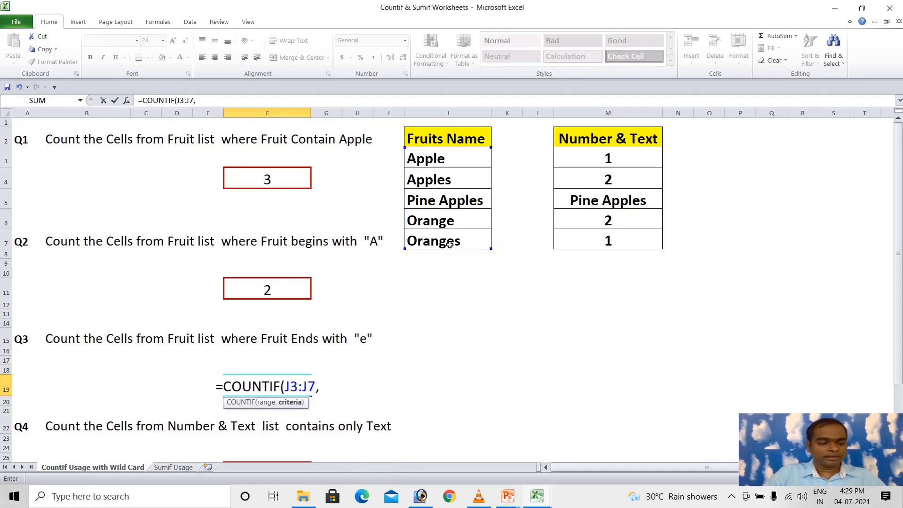
type("\"")
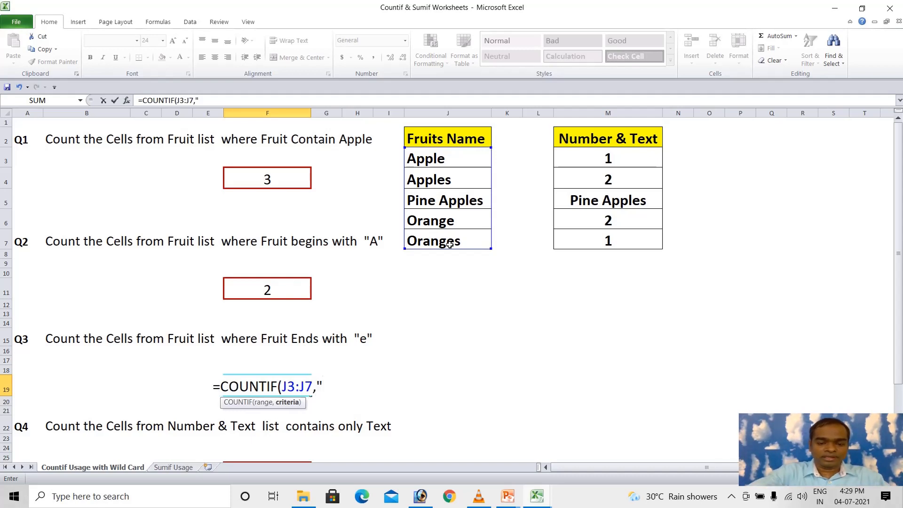
type("*e")
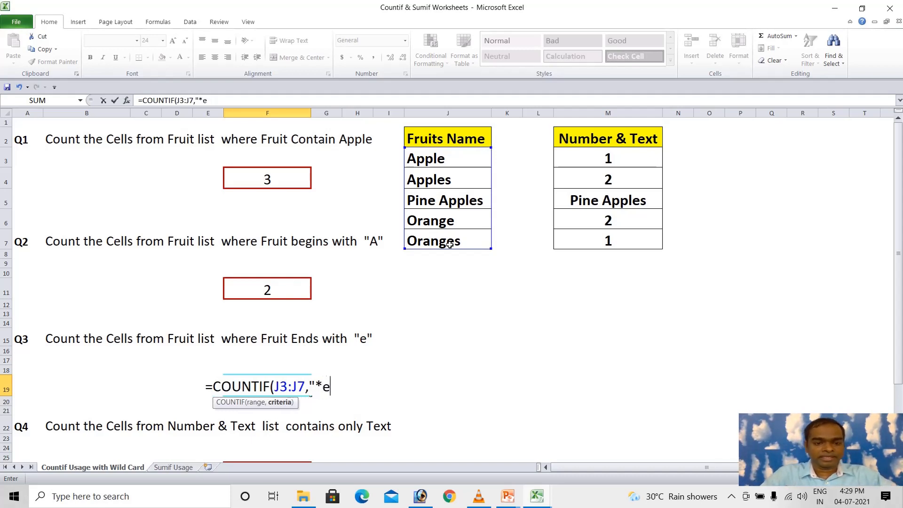
type("\"")
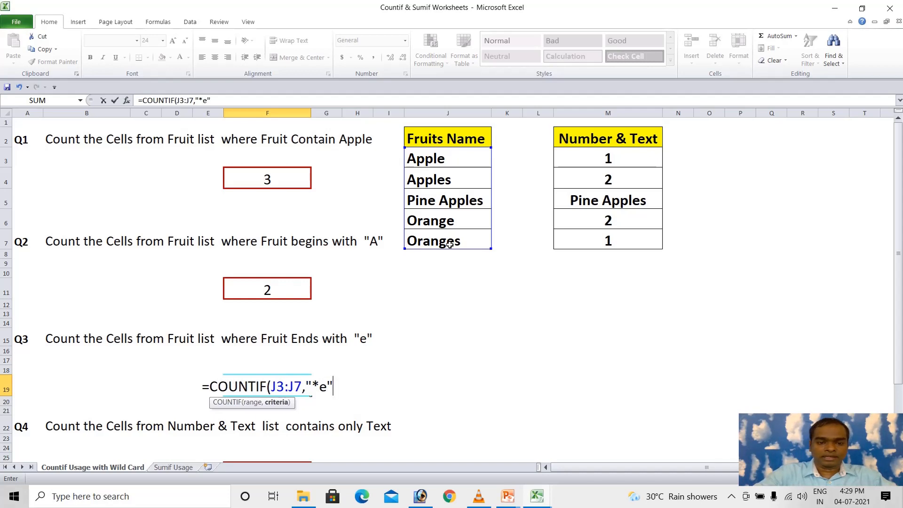
type(")")
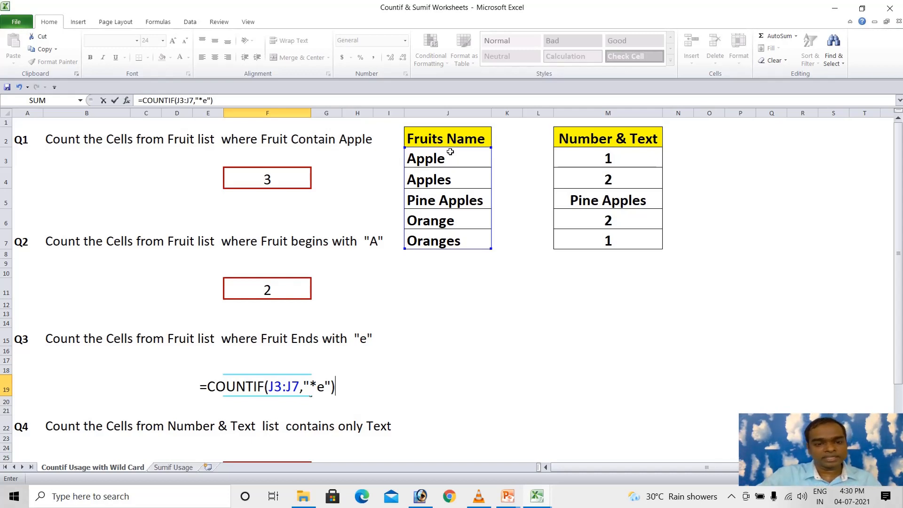
key("Return")
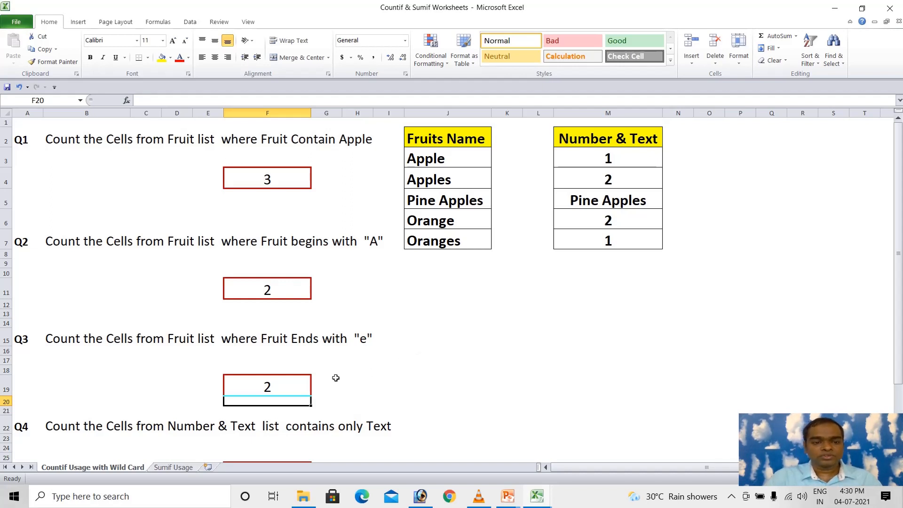
Enter =COUNTIF(M3:M7,"*") in F26 to count the text-only cells of the Number & Text list for Q4
scroll(335, 378, "down", 2)
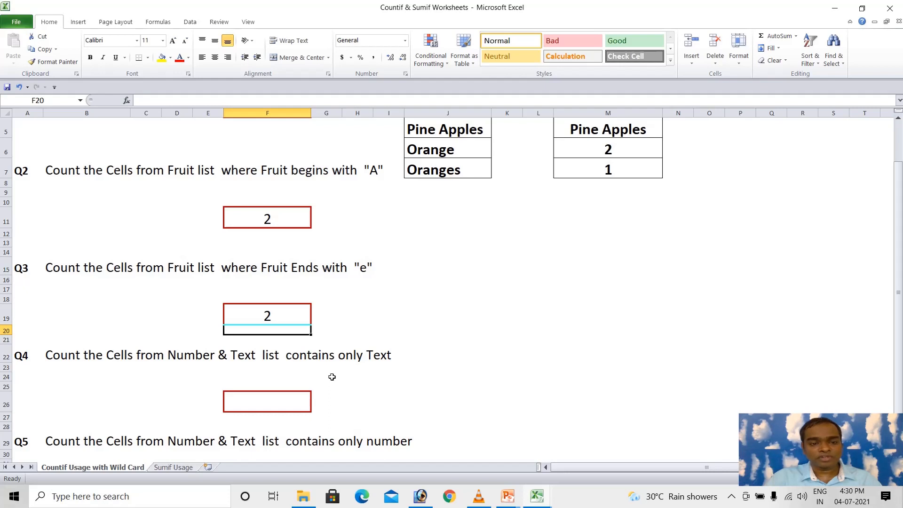
scroll(332, 377, "up", 2)
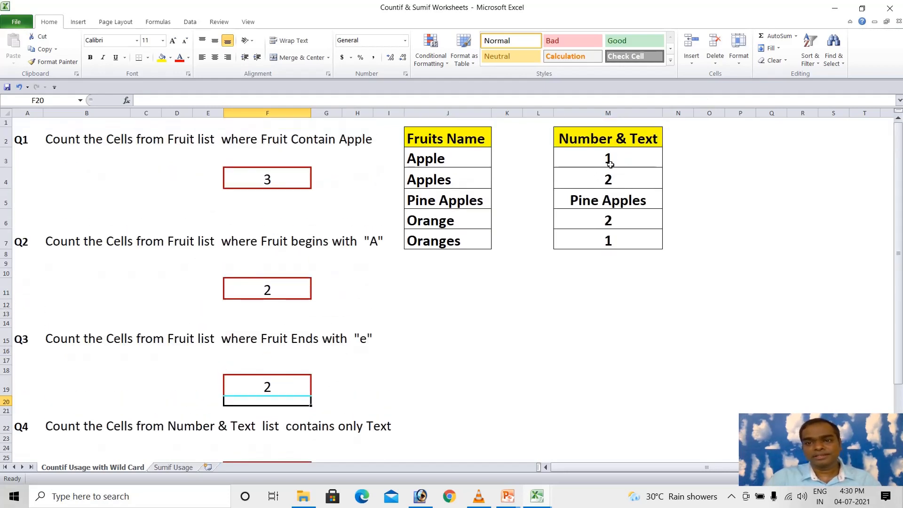
left_click_drag(611, 159, 624, 242)
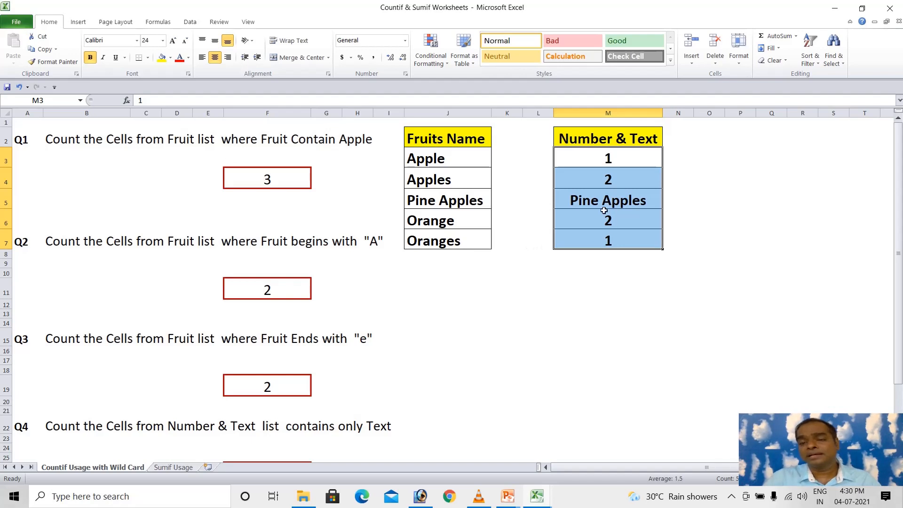
left_click(586, 202)
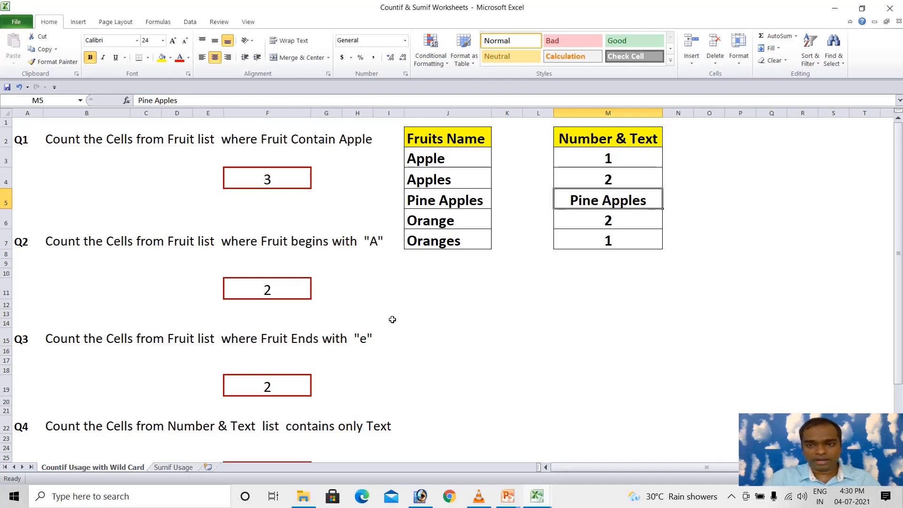
scroll(393, 320, "down", 5)
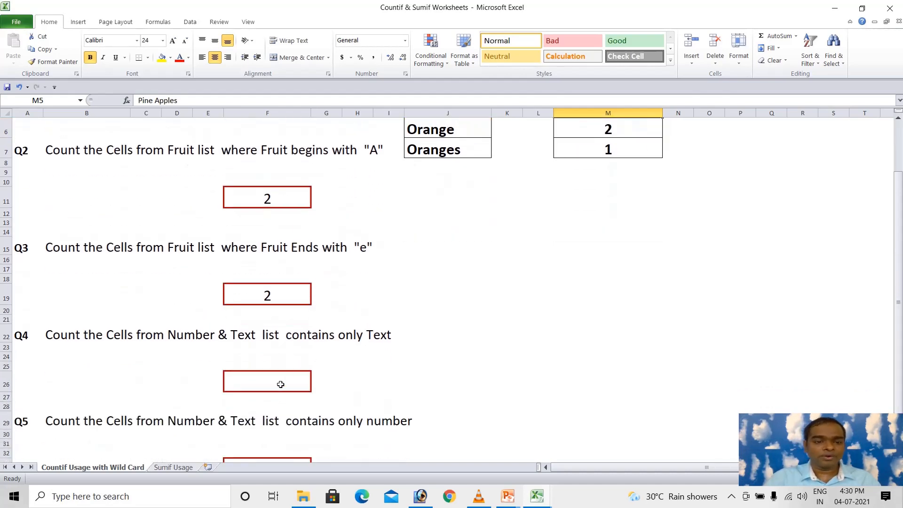
left_click(287, 379)
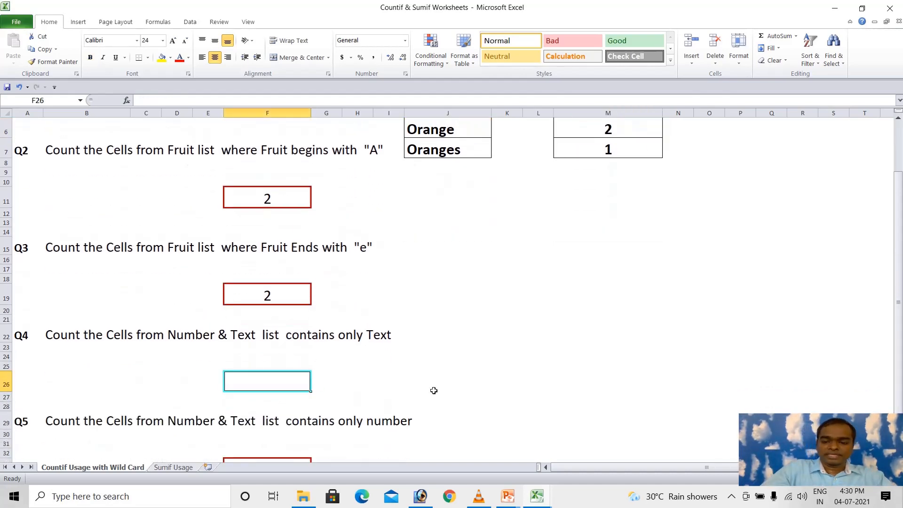
type("=counti")
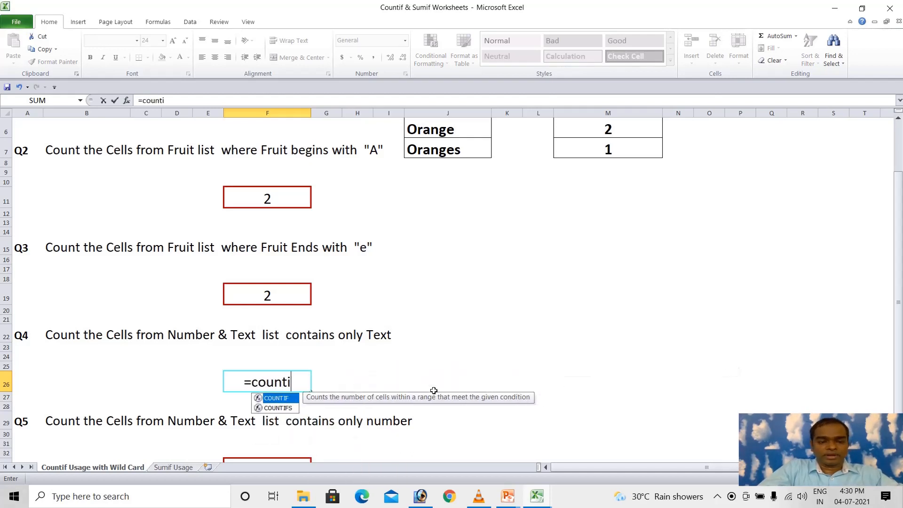
key("Tab")
scroll(536, 369, "up", 1)
scroll(550, 368, "up", 1)
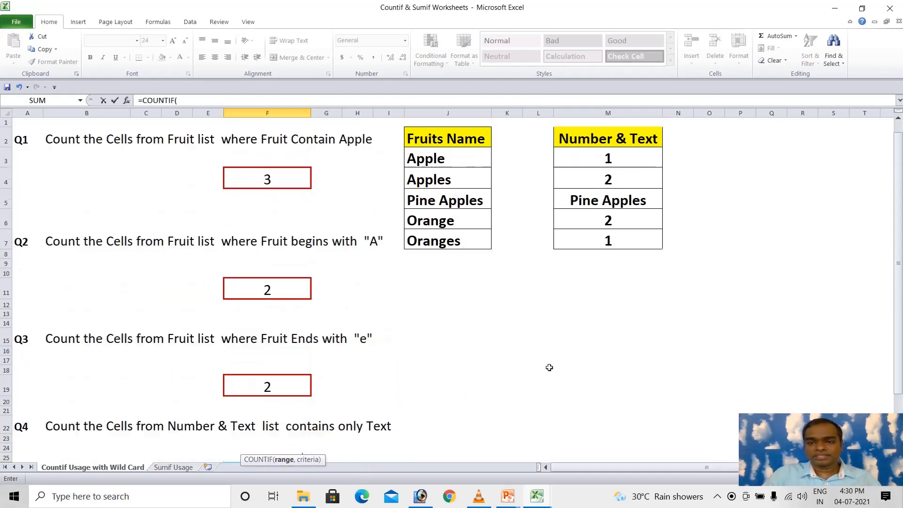
left_click_drag(617, 165, 624, 238)
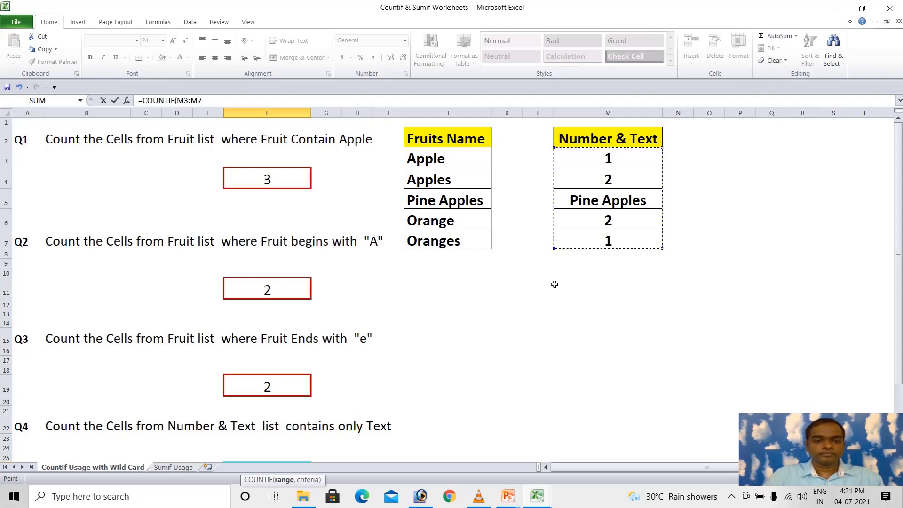
scroll(555, 284, "down", 1)
type(",")
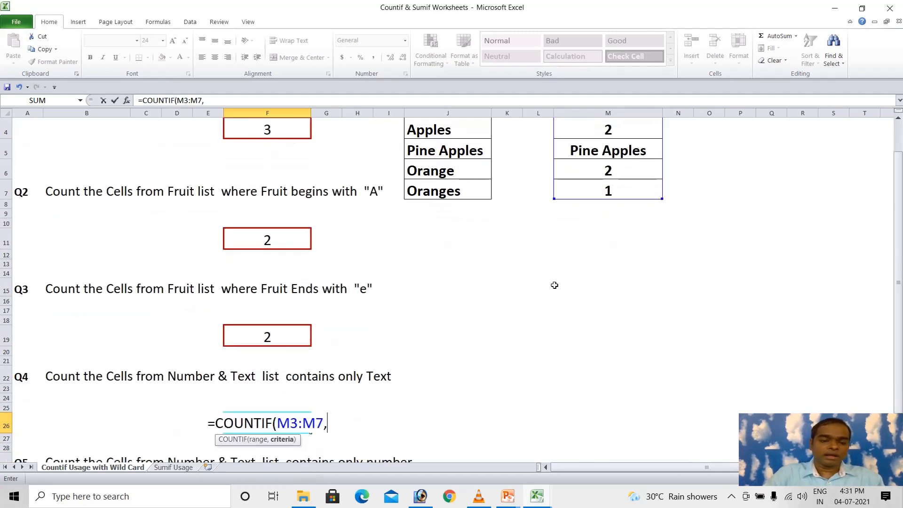
type("\"")
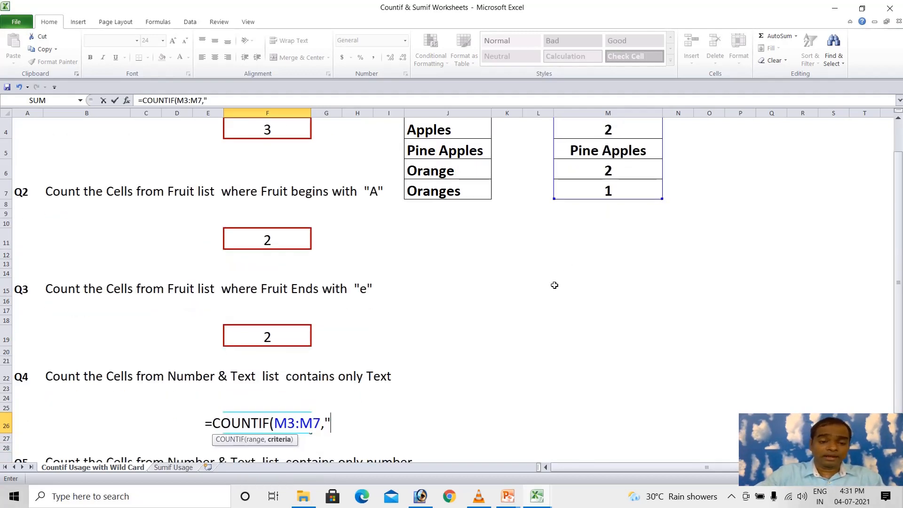
type("*")
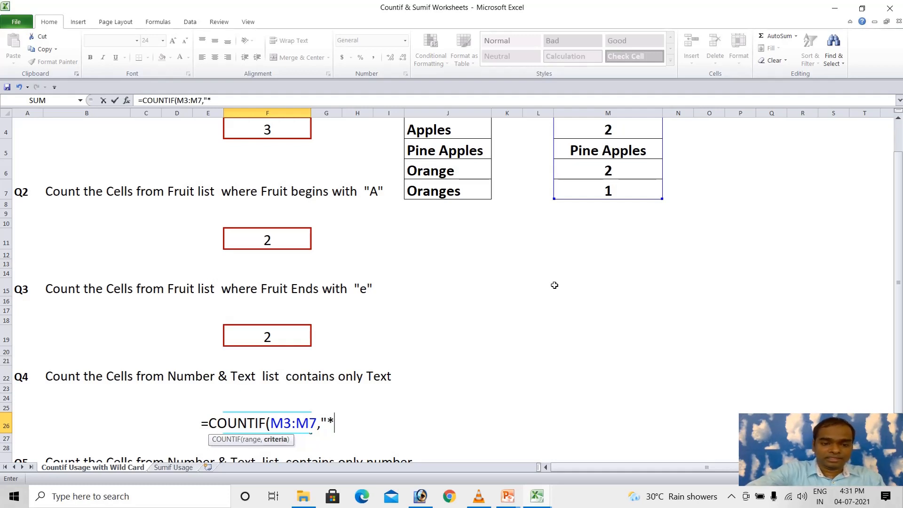
type("\")")
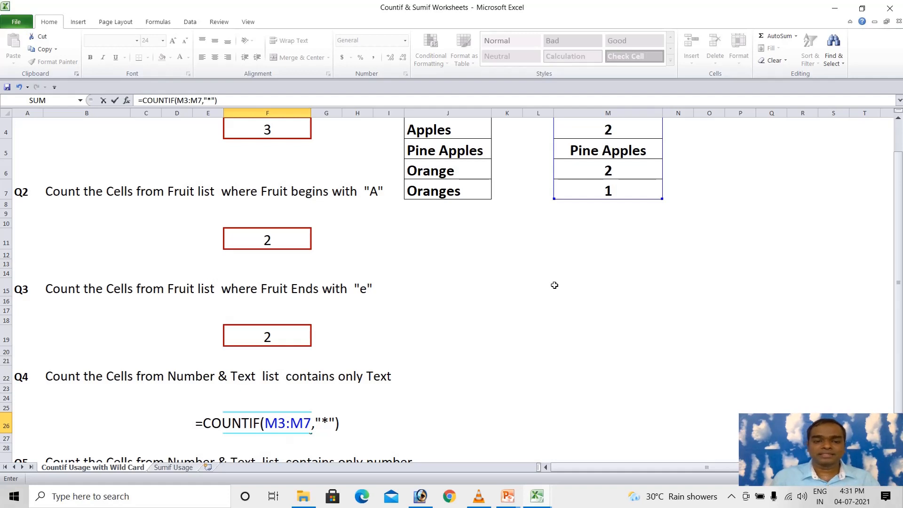
key("Return")
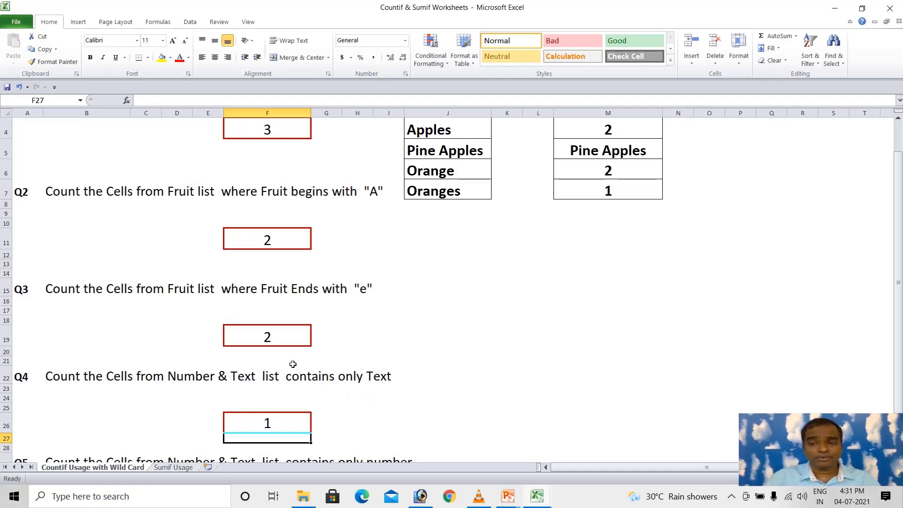
Copy the formula text =COUNTIF(M3:M7,"*") from F26 and paste it into the Q5 answer cell F33
scroll(292, 365, "down", 2)
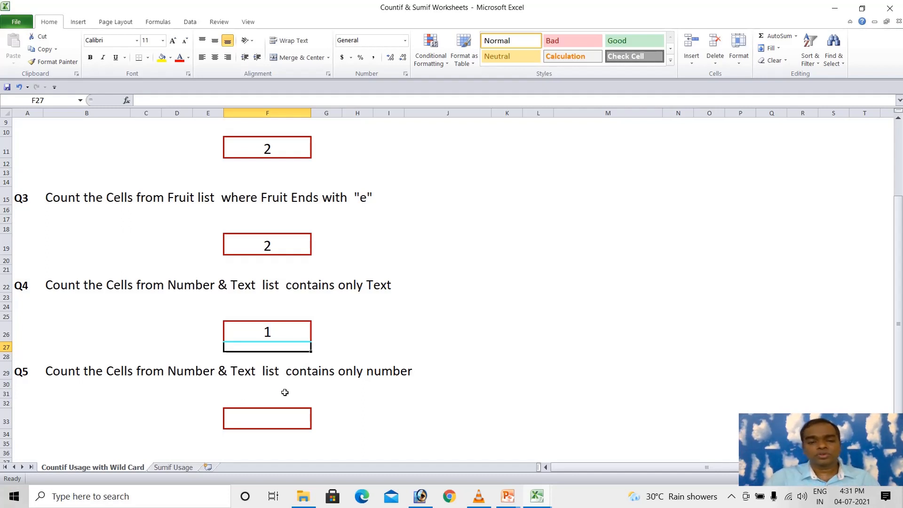
left_click(286, 413)
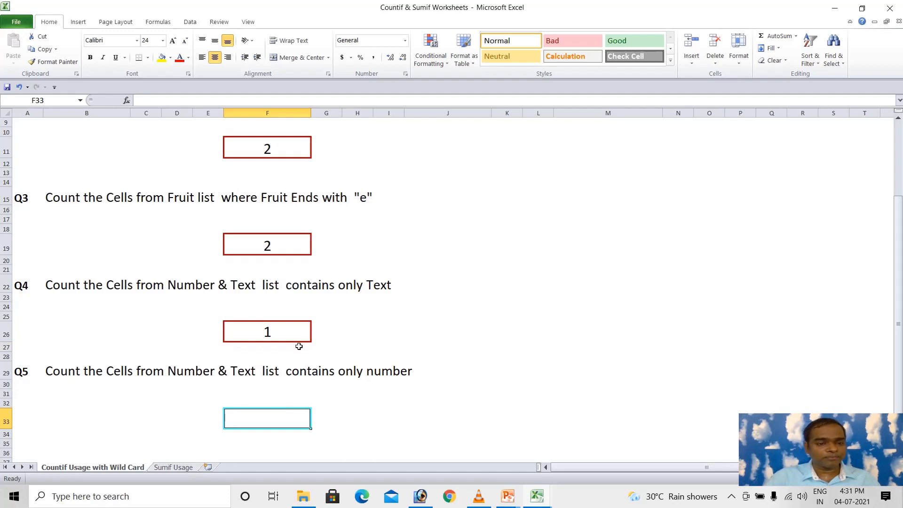
left_click(285, 334)
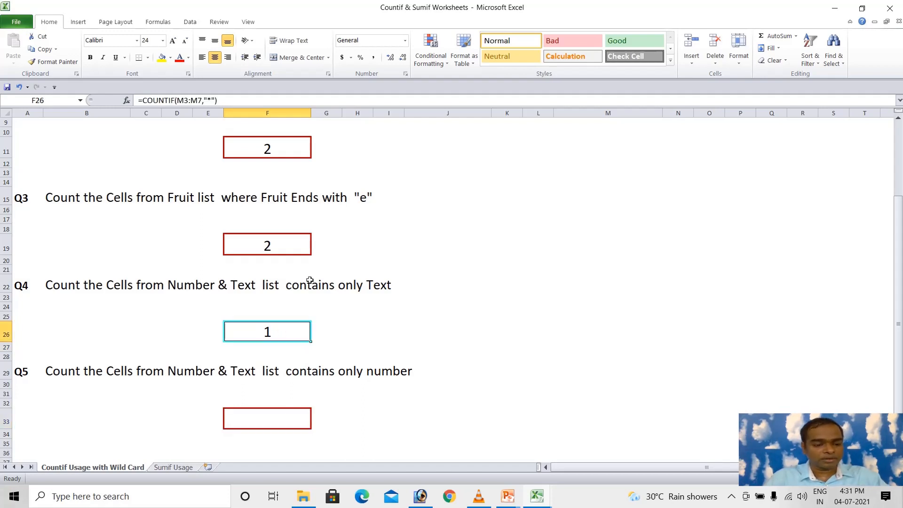
key("F2")
left_click_drag(348, 336, 285, 338)
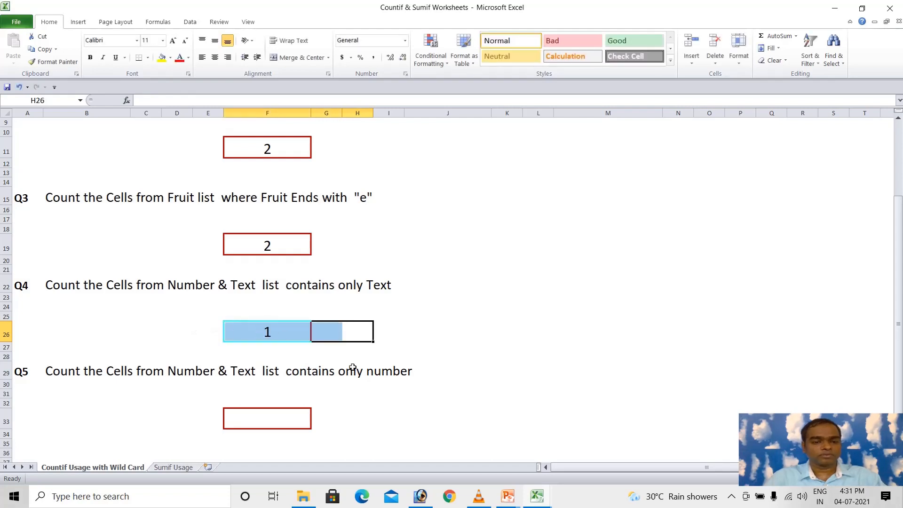
left_click(277, 333)
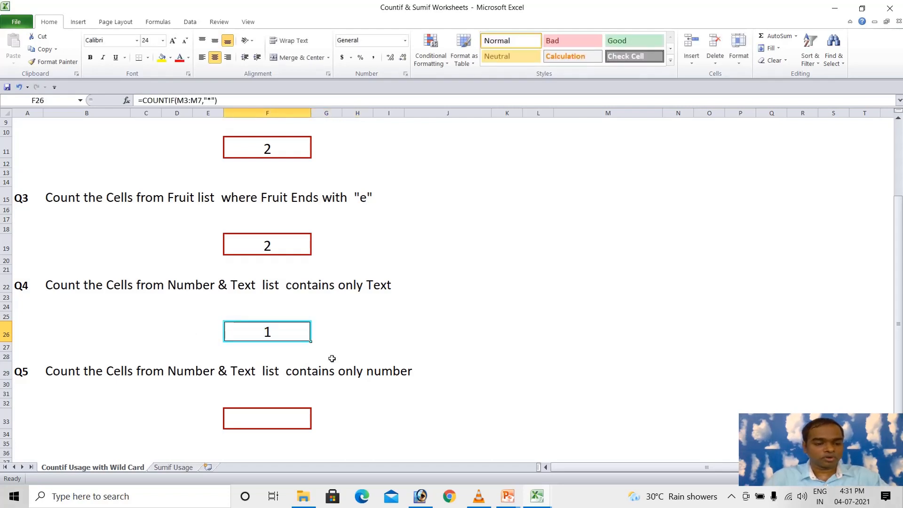
key("F2")
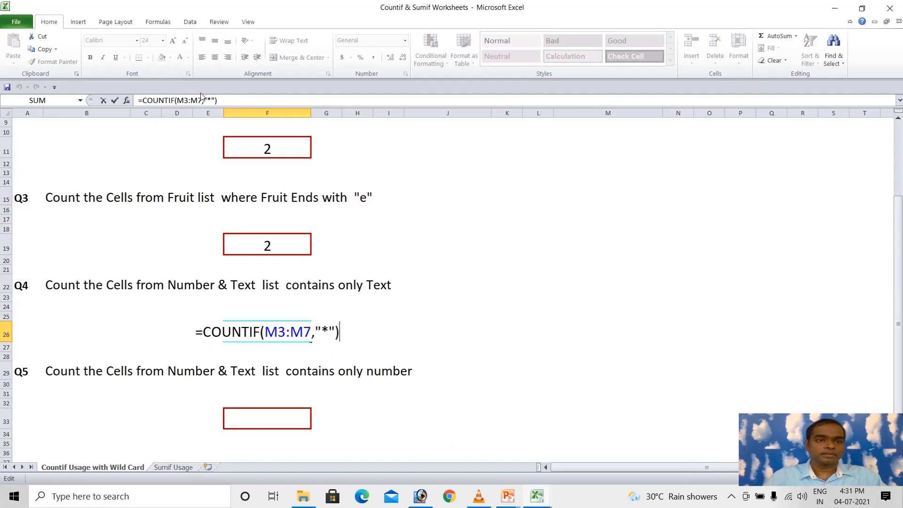
left_click_drag(232, 99, 135, 99)
key("ctrl+c")
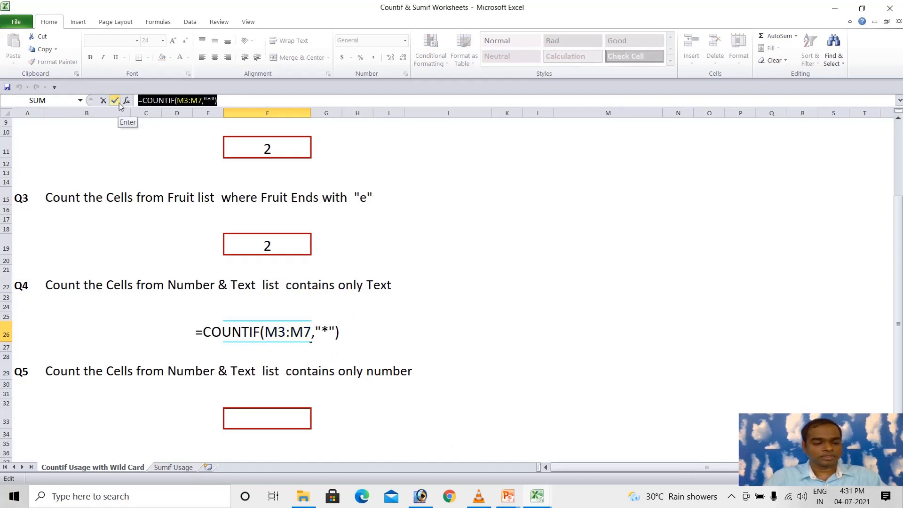
left_click(118, 101)
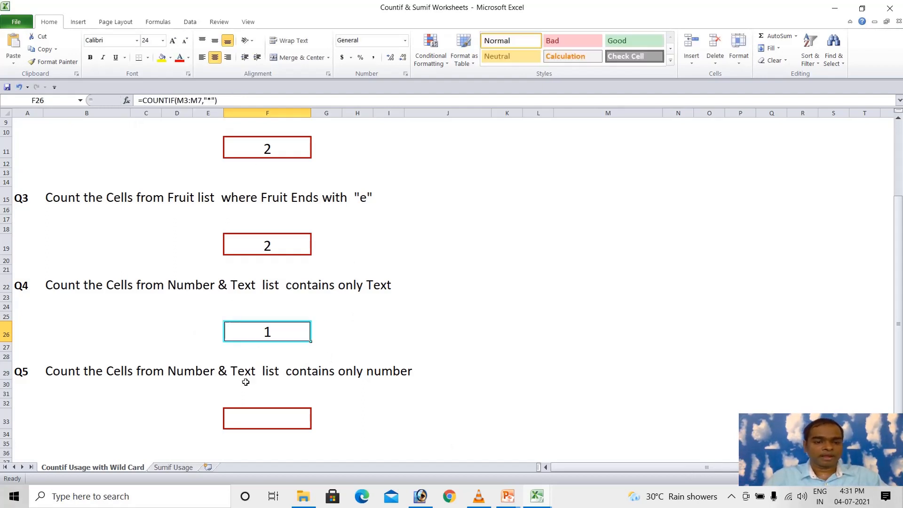
left_click(249, 412)
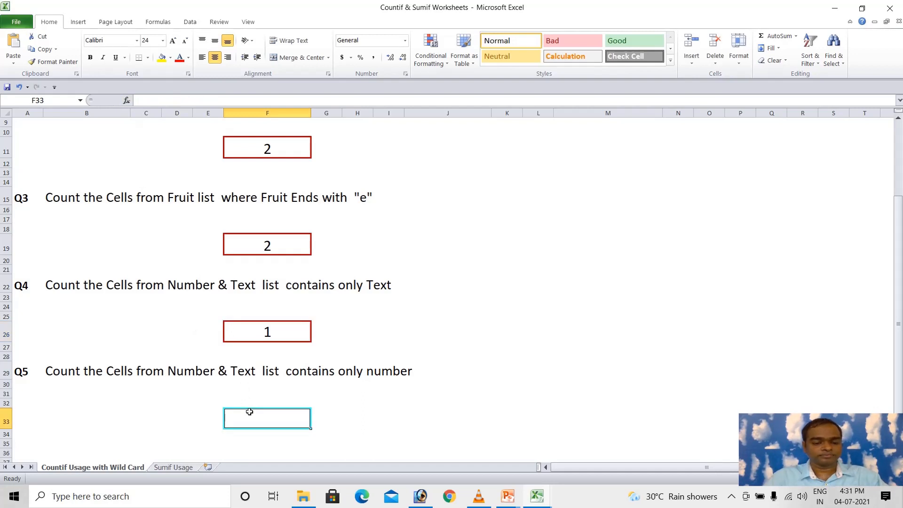
key("ctrl+v")
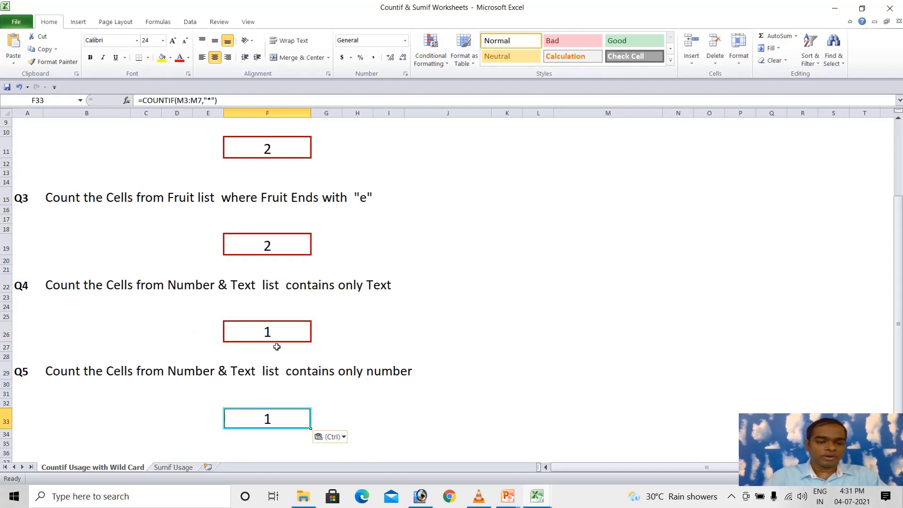
Change the Q5 formula in F33 to =COUNTIF(M3:M7,"<>*") to count only the numeric cells, and check the numbers in the Number & Text list
key("F2")
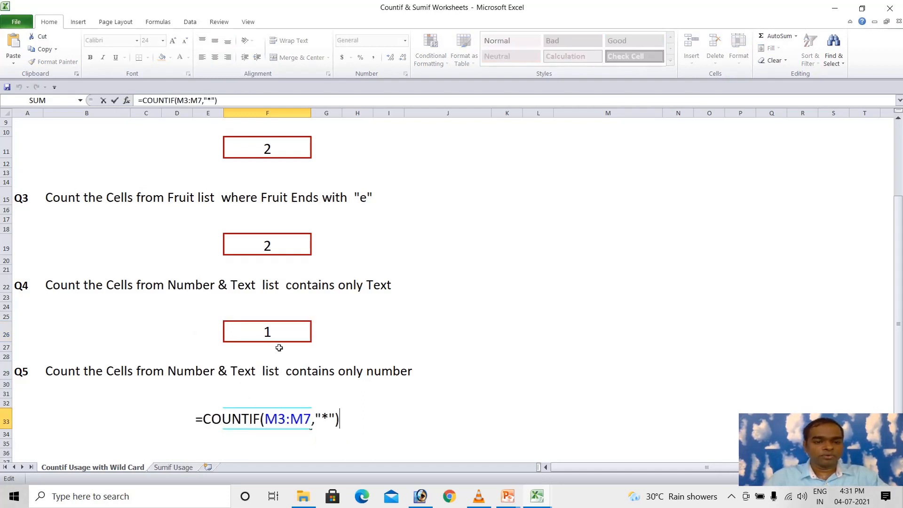
left_click(323, 416)
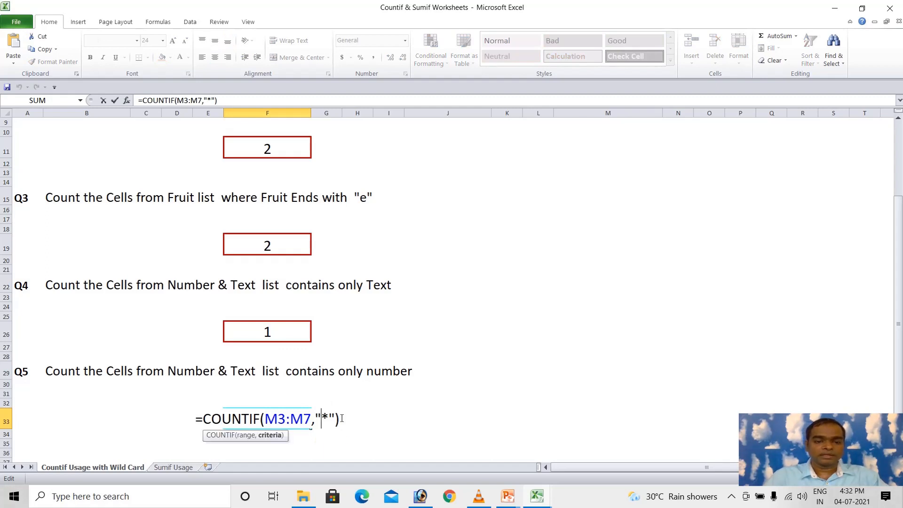
type("<>")
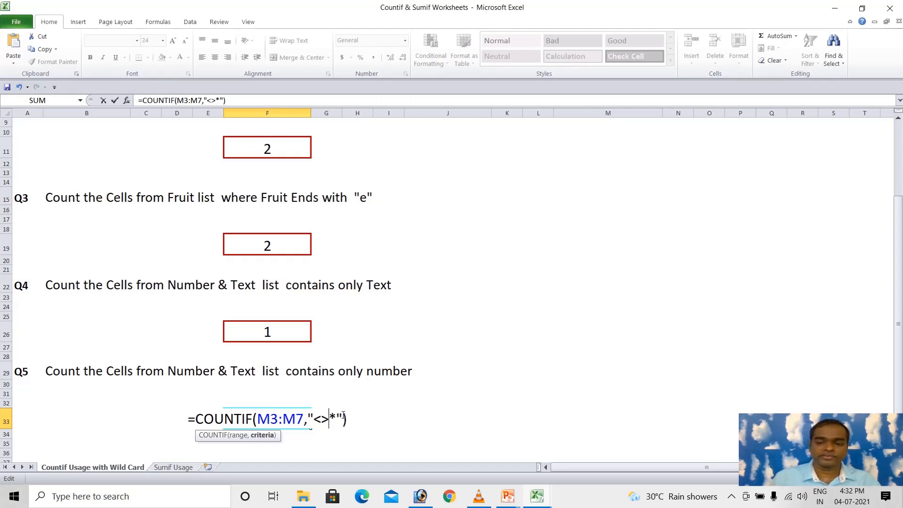
key("Return")
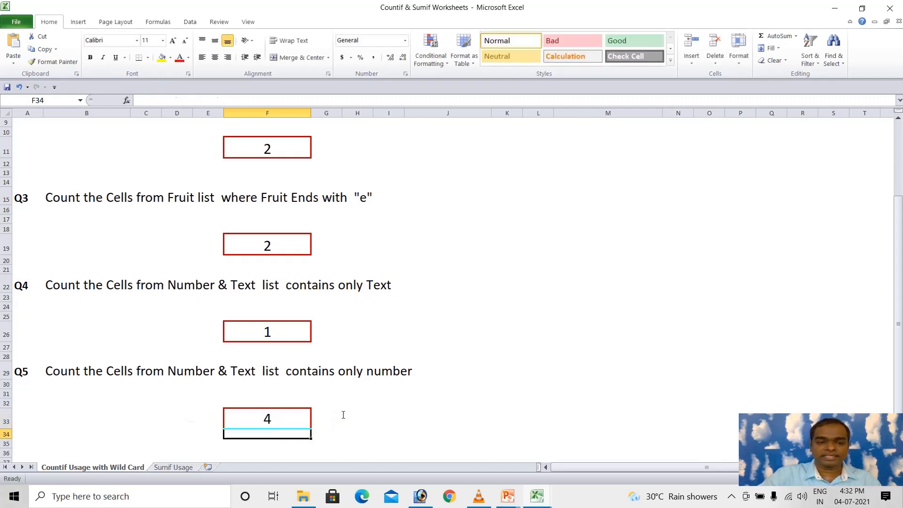
scroll(594, 345, "up", 3)
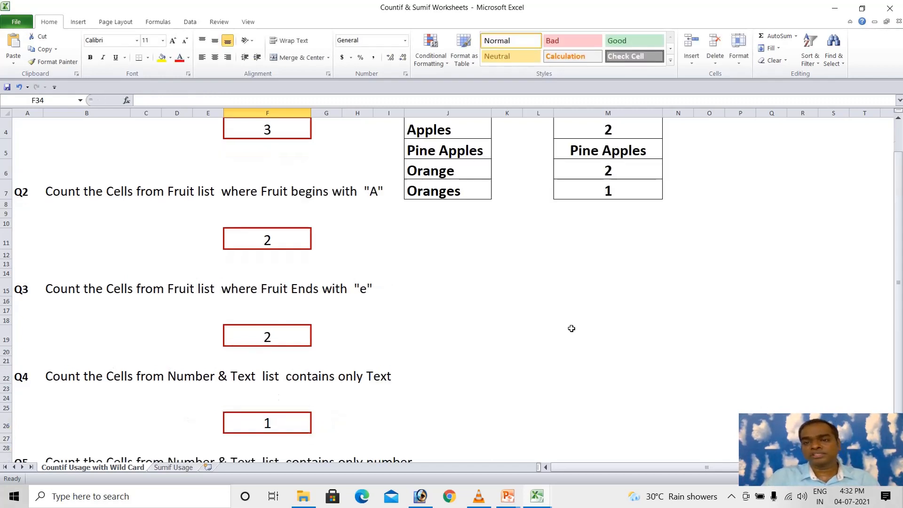
left_click_drag(614, 158, 617, 176)
left_click_drag(616, 218, 615, 243)
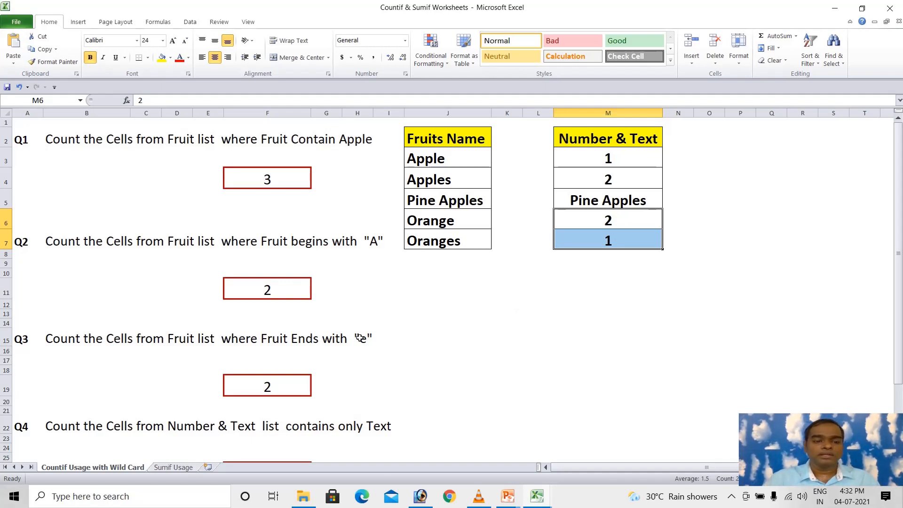
Open the Sumif Usage sheet and review the sales table's column headings and the total sales questions beside it
left_click(179, 468)
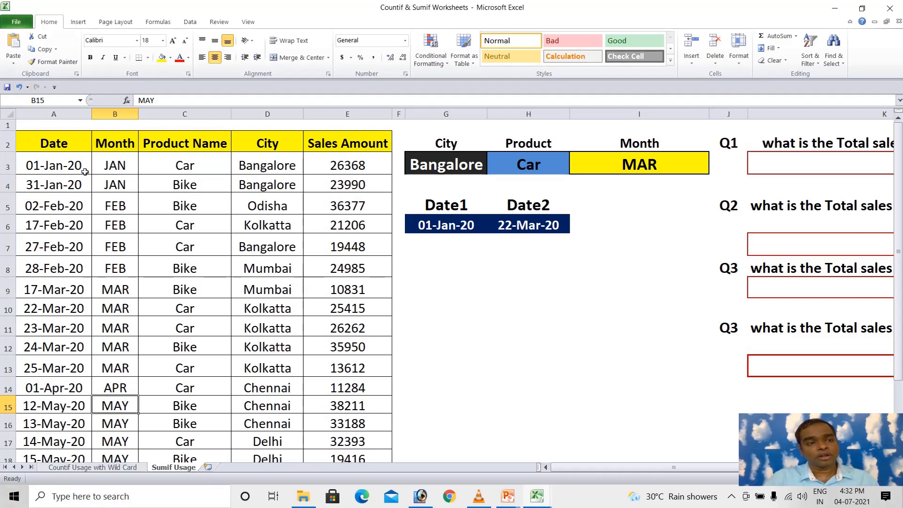
left_click(61, 148)
left_click(115, 146)
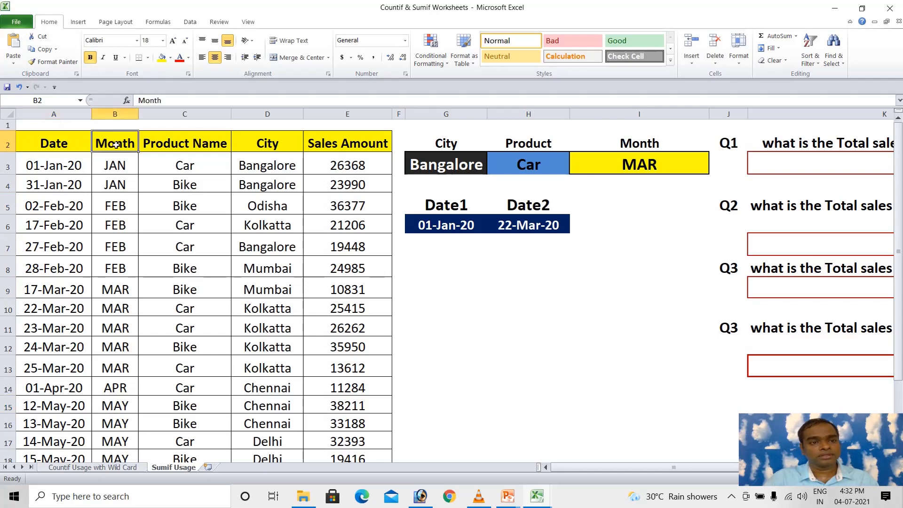
left_click(208, 147)
left_click(241, 149)
left_click(346, 151)
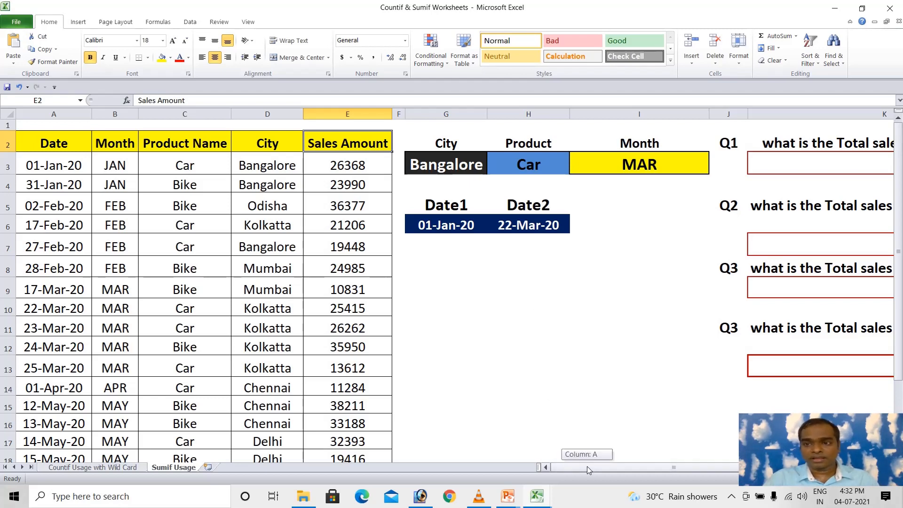
left_click_drag(587, 466, 617, 466)
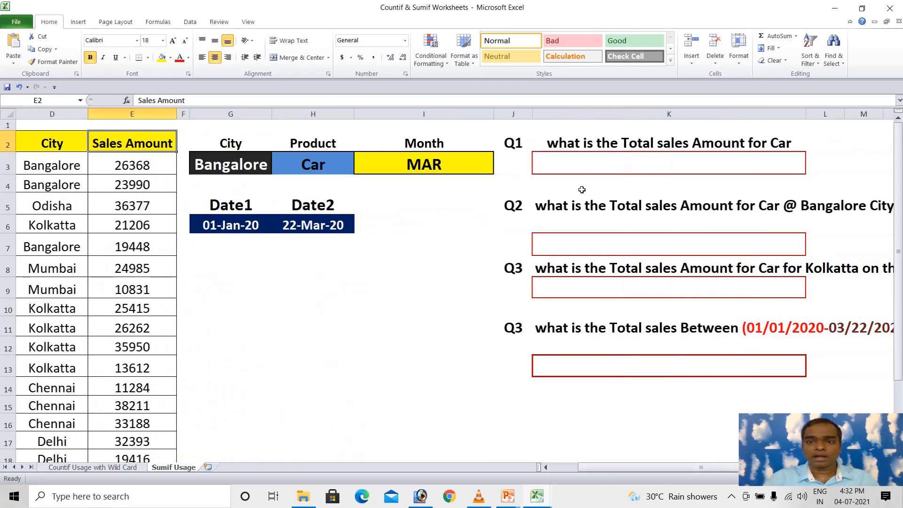
Begin a SUMIF formula in the Q1 answer cell K3 with the product name range C3:C23 and the criteria "Car"
left_click(577, 168)
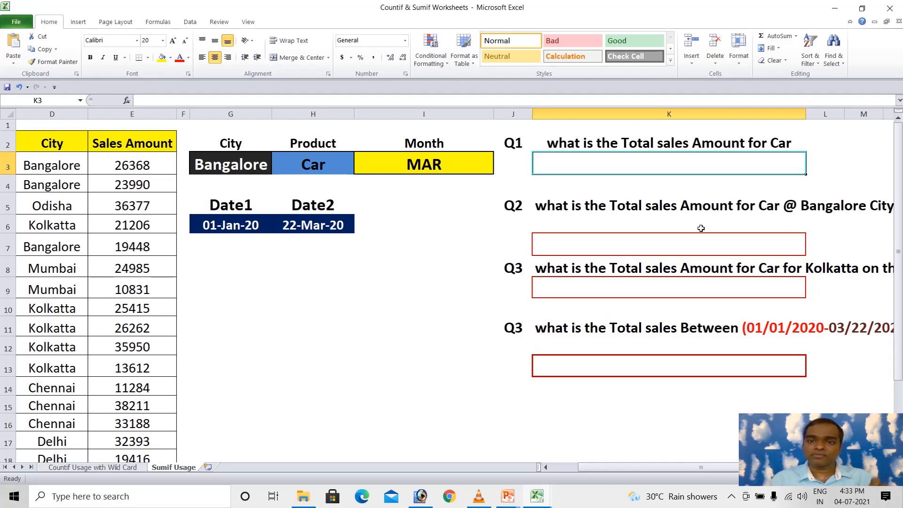
type("=")
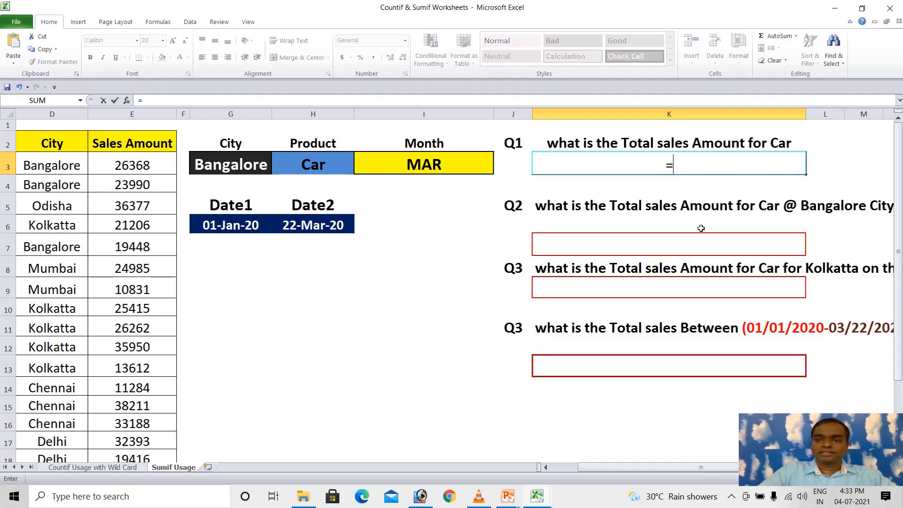
type("sumi")
key("Tab")
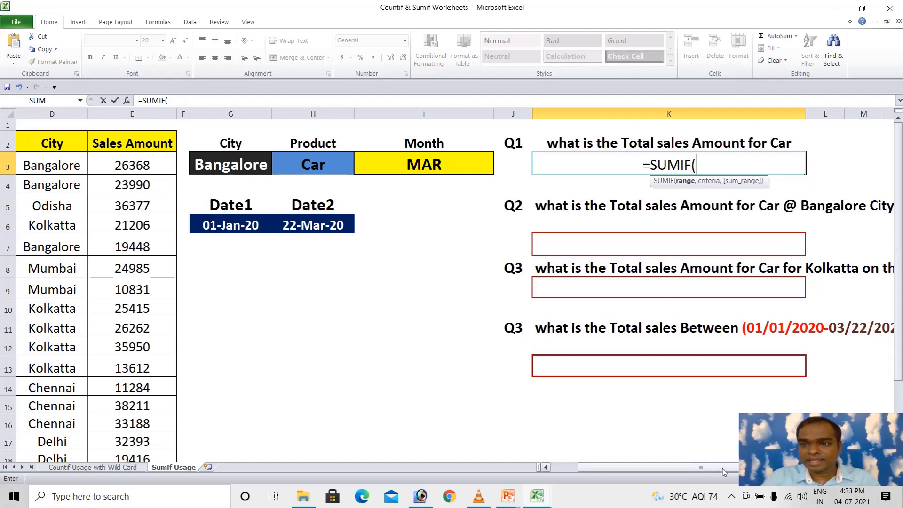
left_click_drag(724, 472, 723, 472)
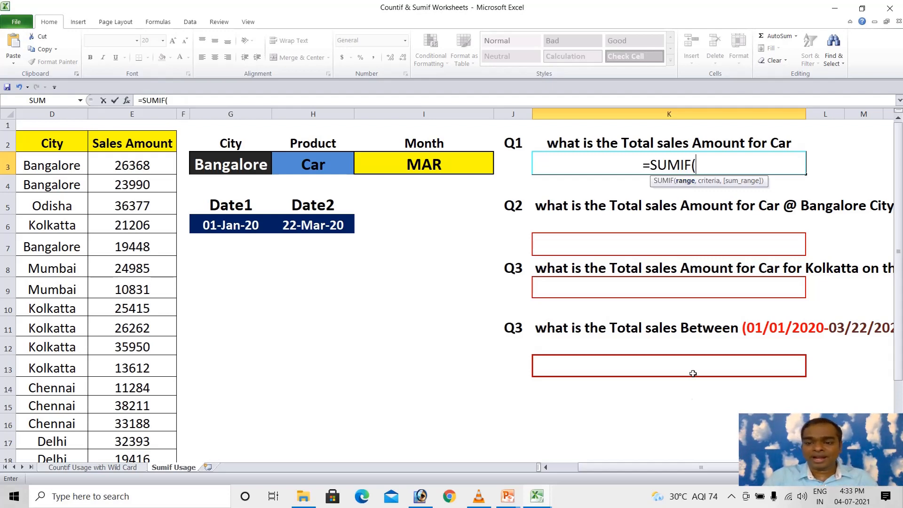
left_click_drag(656, 471, 584, 473)
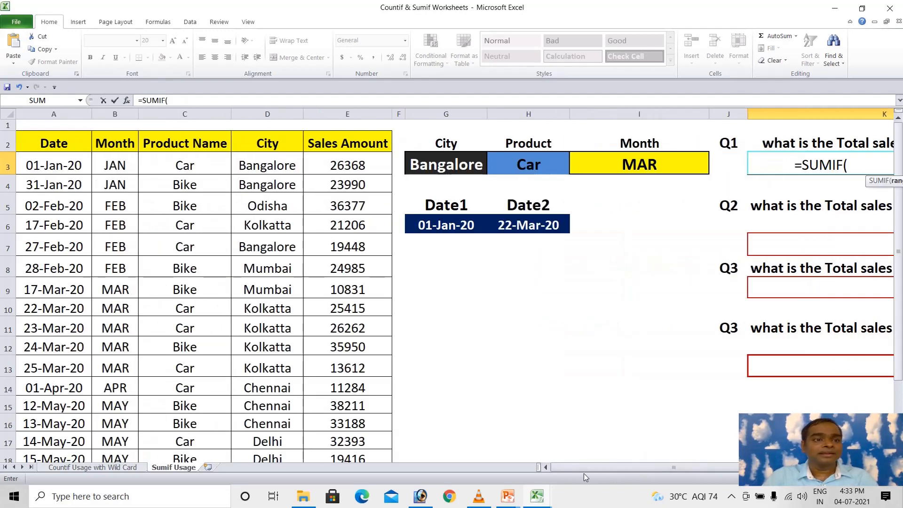
left_click(199, 167)
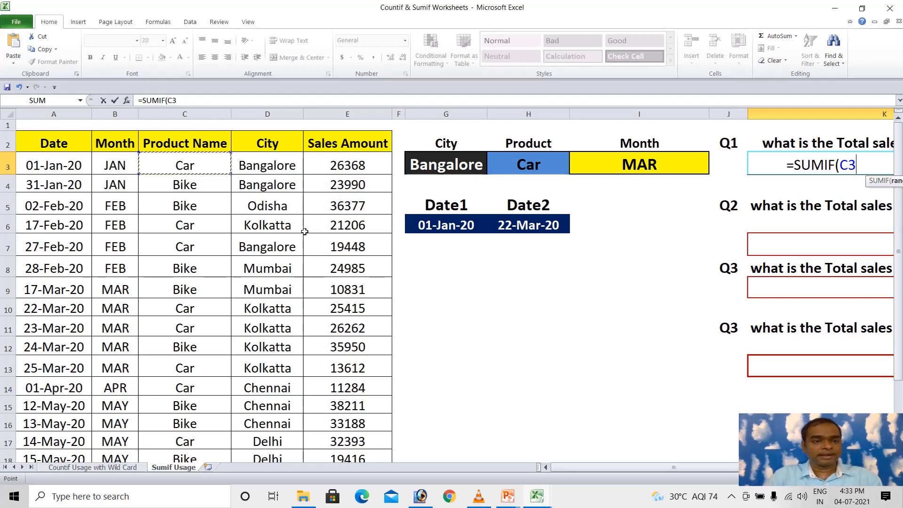
key("ctrl+shift+Down")
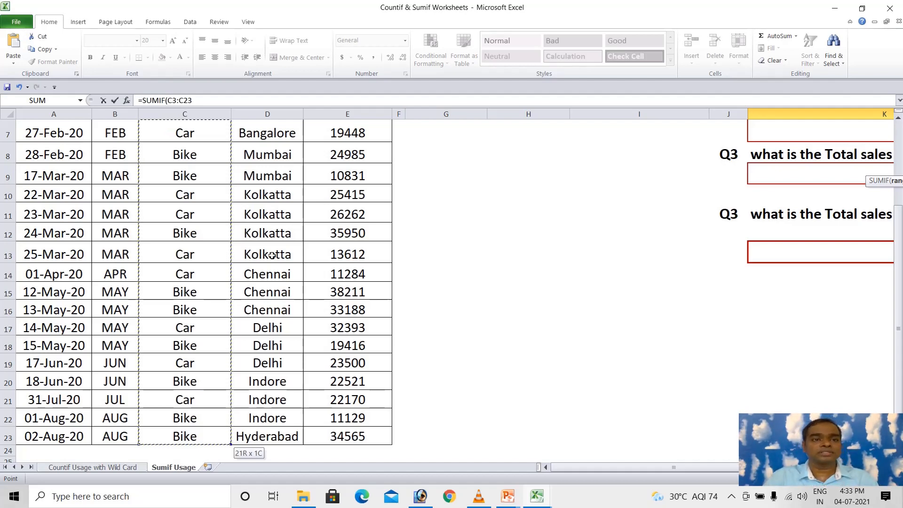
scroll(272, 256, "up", 2)
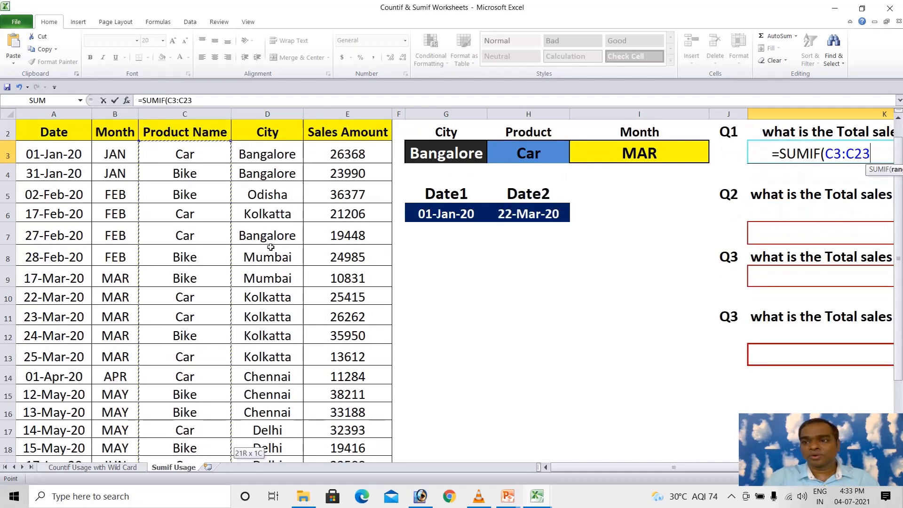
scroll(271, 247, "up", 1)
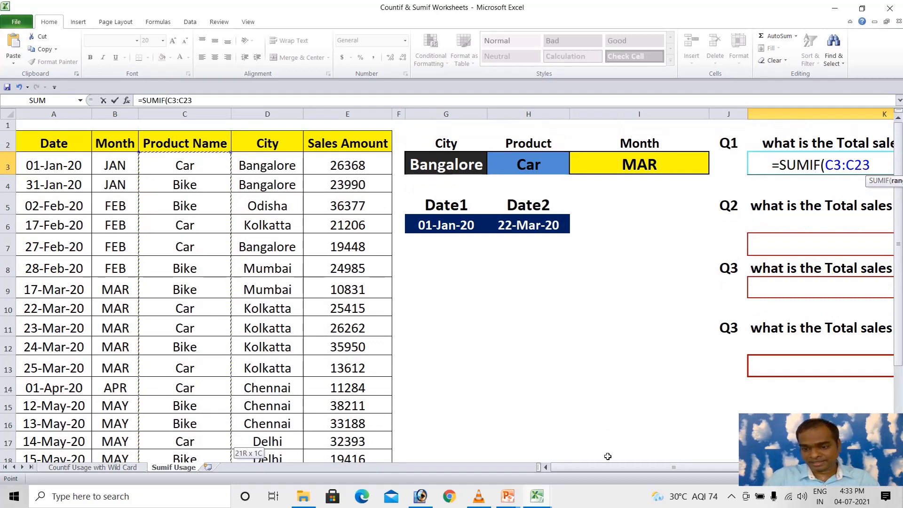
left_click_drag(590, 467, 591, 470)
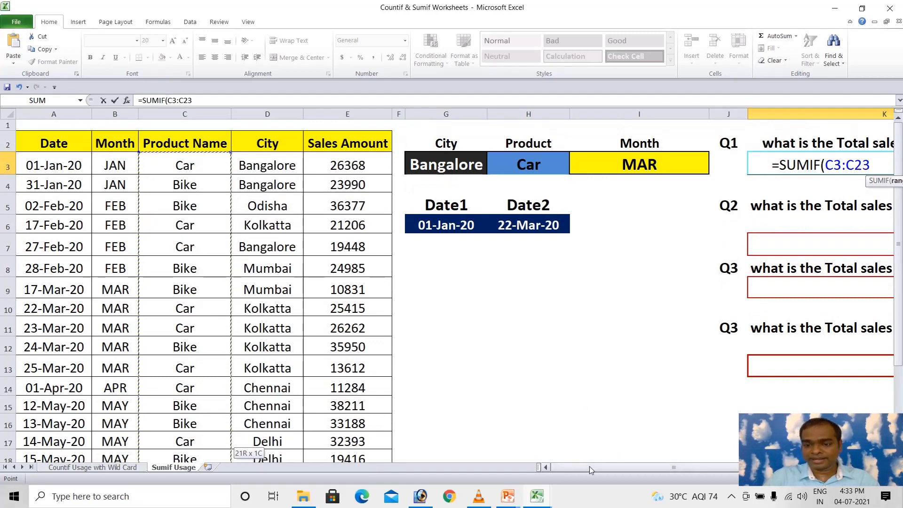
type(",")
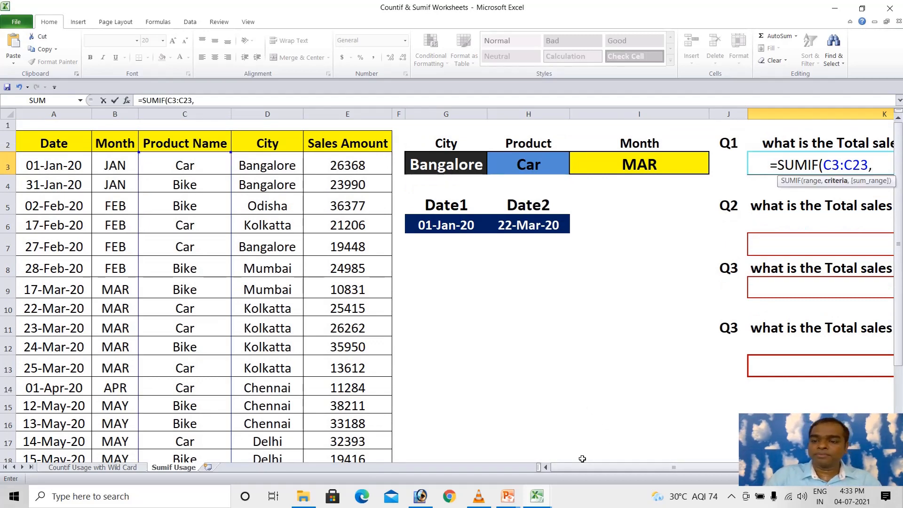
scroll(457, 290, "right", 3)
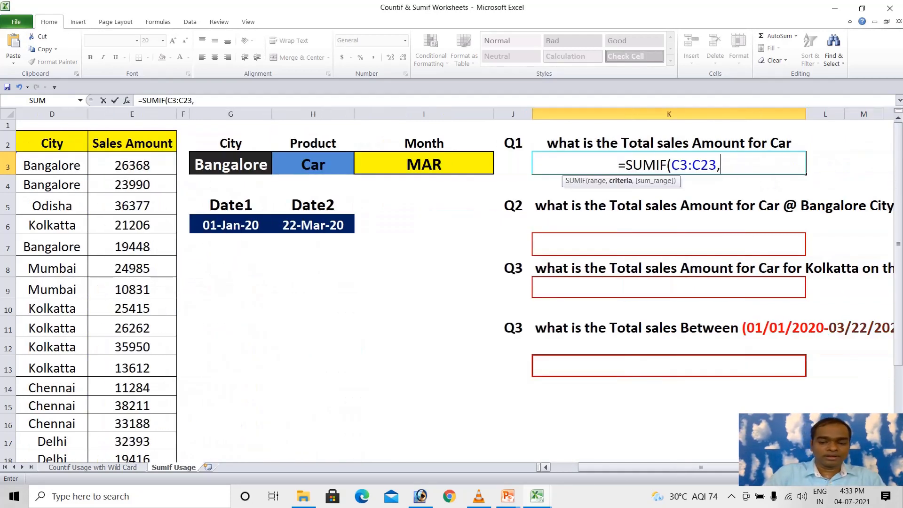
type("\"Car\",")
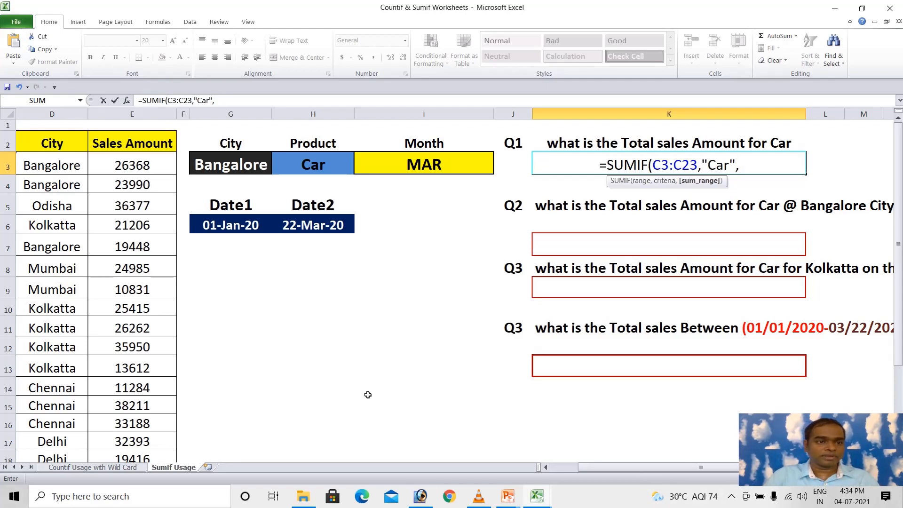
left_click(136, 170)
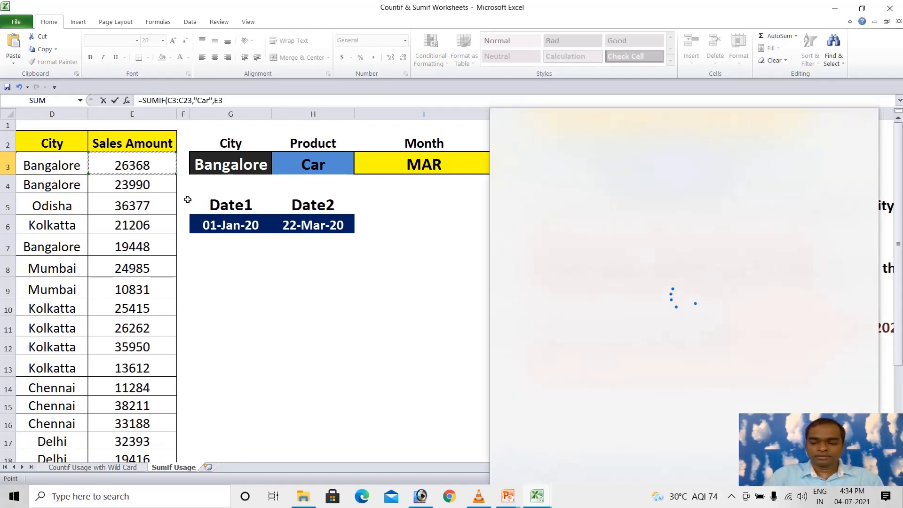
key("shift+Down")
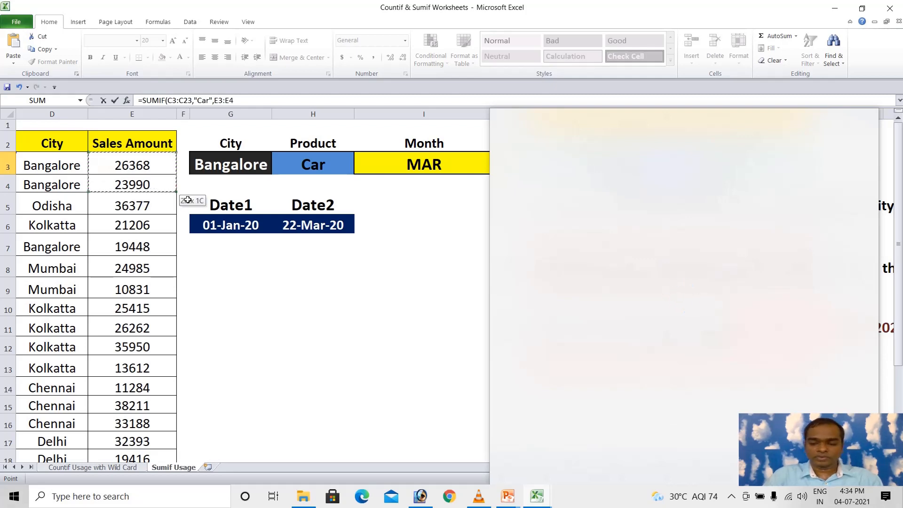
key("ctrl+shift+Down")
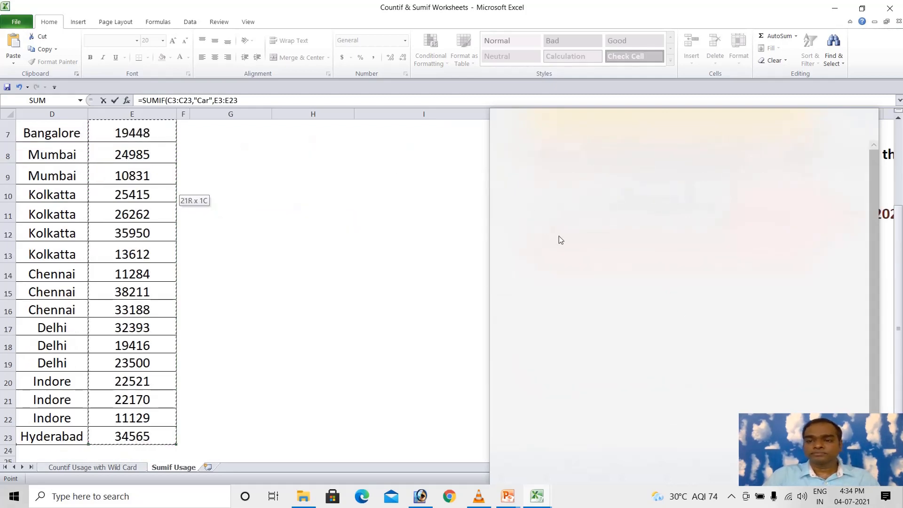
scroll(564, 236, "up", 2)
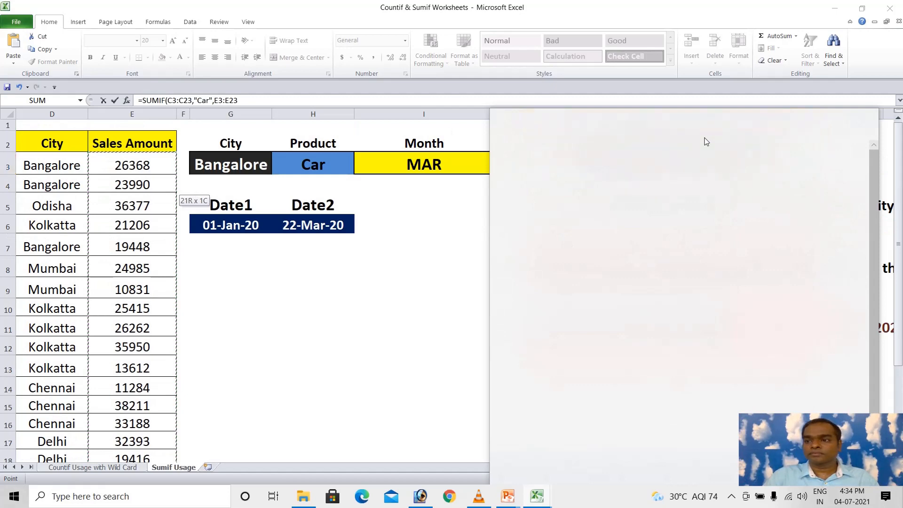
left_click(446, 180)
left_click(447, 163)
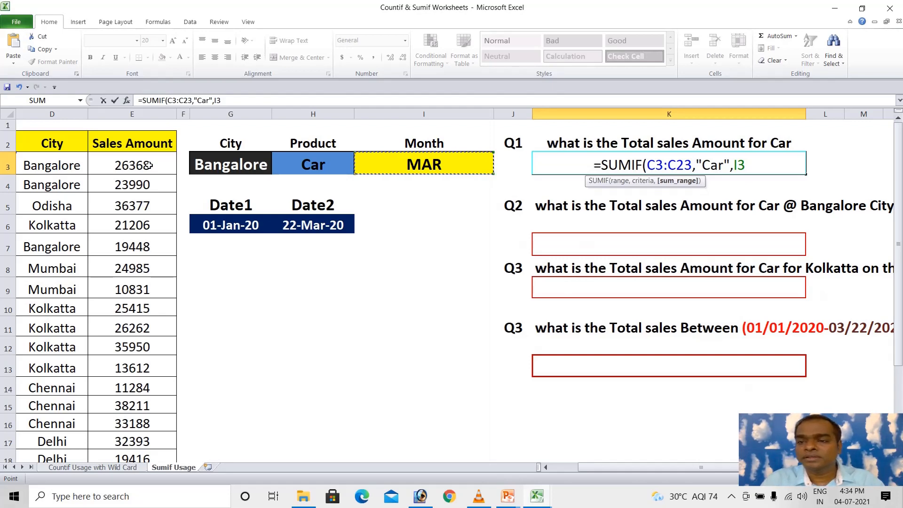
Set the sum range to the sales amounts E3:E23, enter the SUMIF formula, and check it in K3
left_click(148, 165)
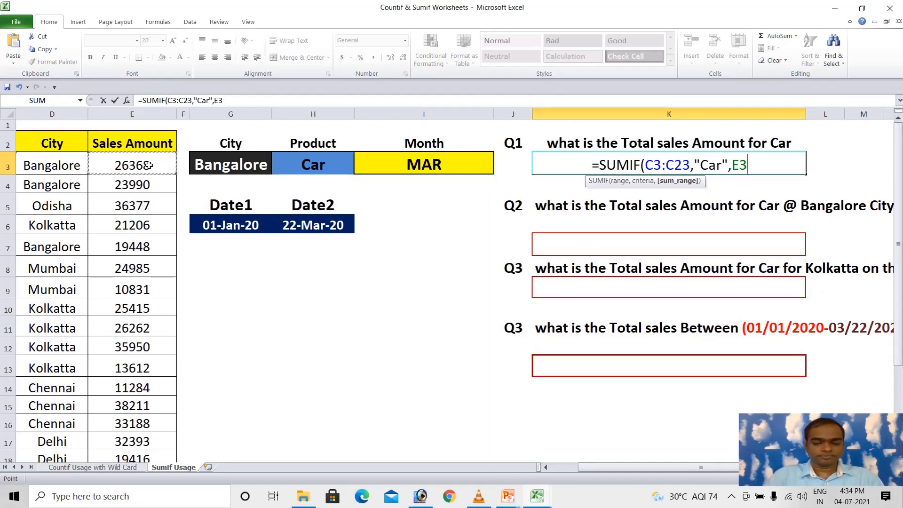
key("ctrl+shift+Down")
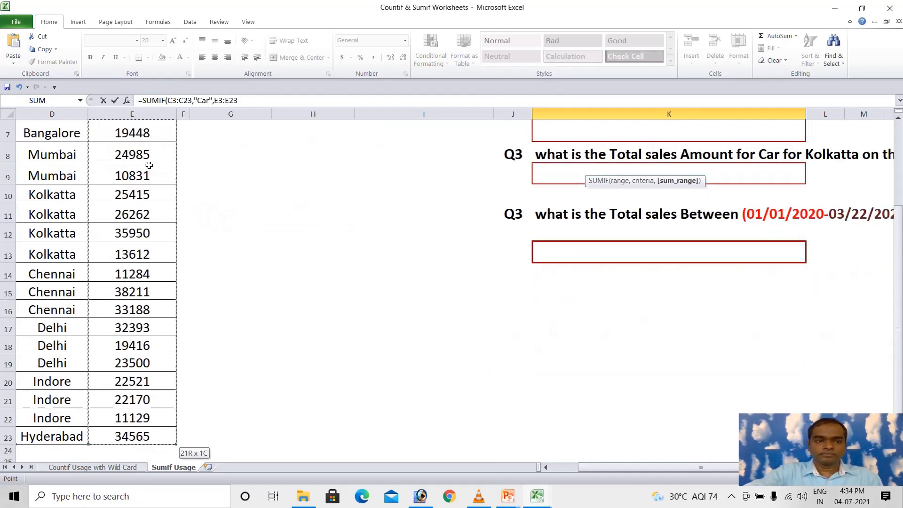
key("Return")
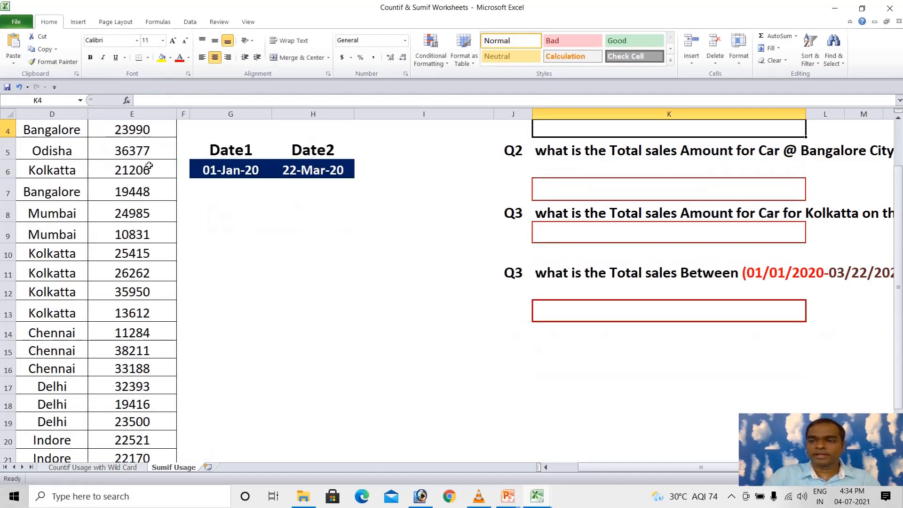
scroll(149, 166, "up", 1)
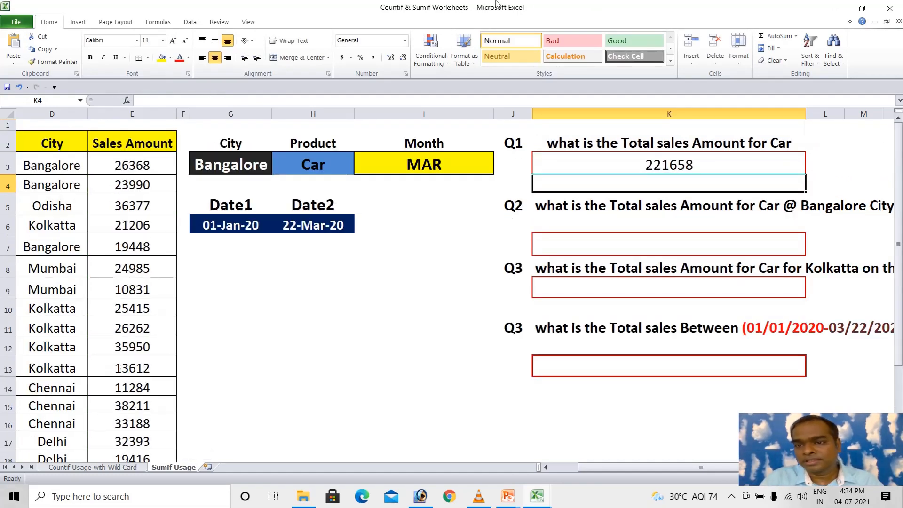
left_click(657, 169)
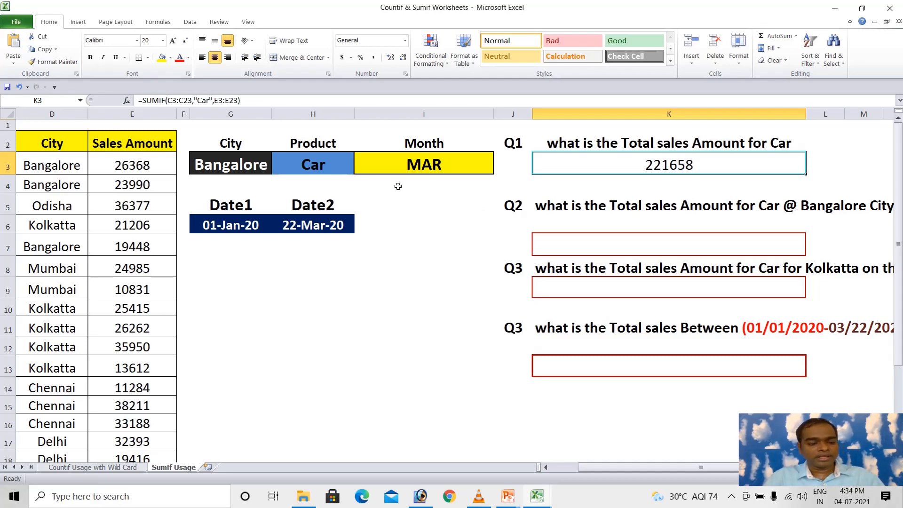
Turn on filtering for the sales table's header row A2:E2
left_click(170, 185)
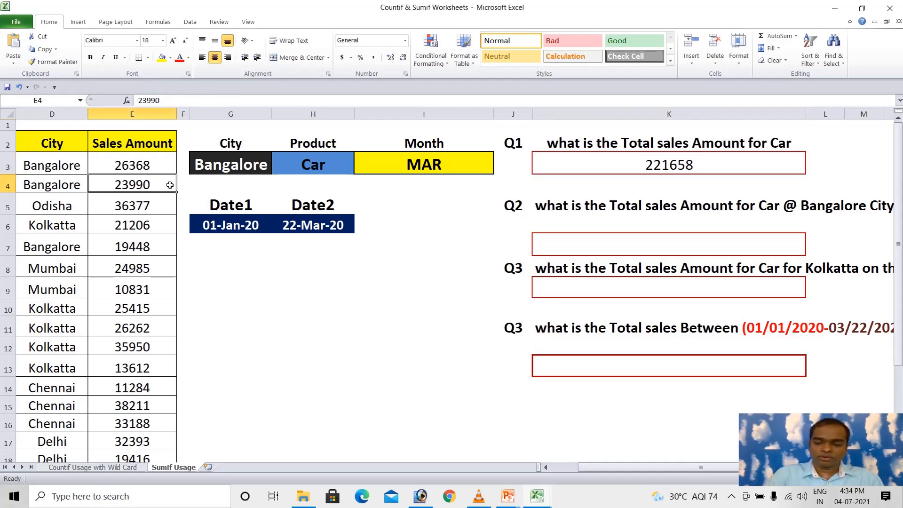
key("Home")
key("Up")
key("Up")
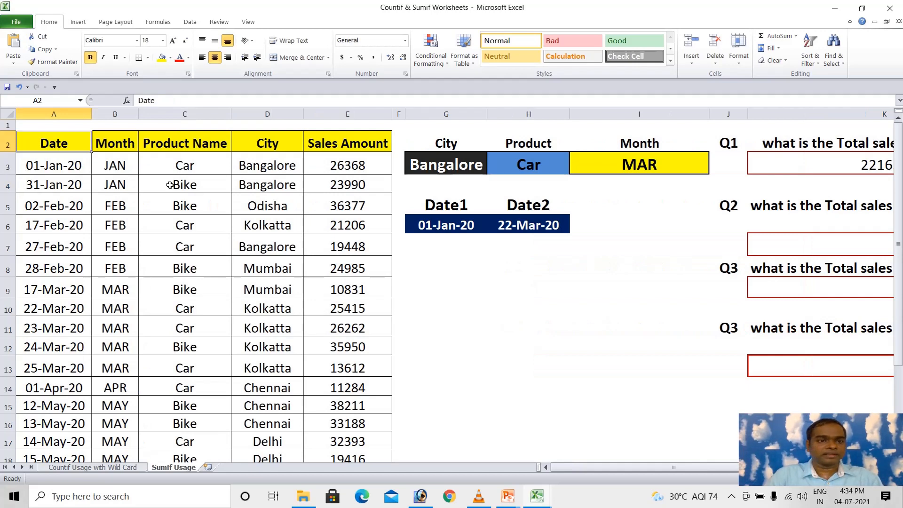
key("shift+Right")
key("shift+Right")
key("shift+Right")
key("shift+Right")
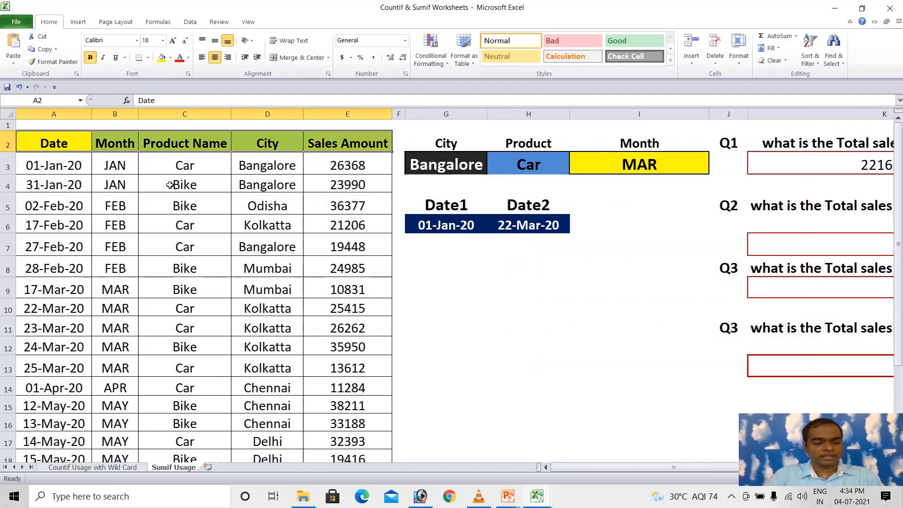
key("alt+a")
key("t")
key("Up")
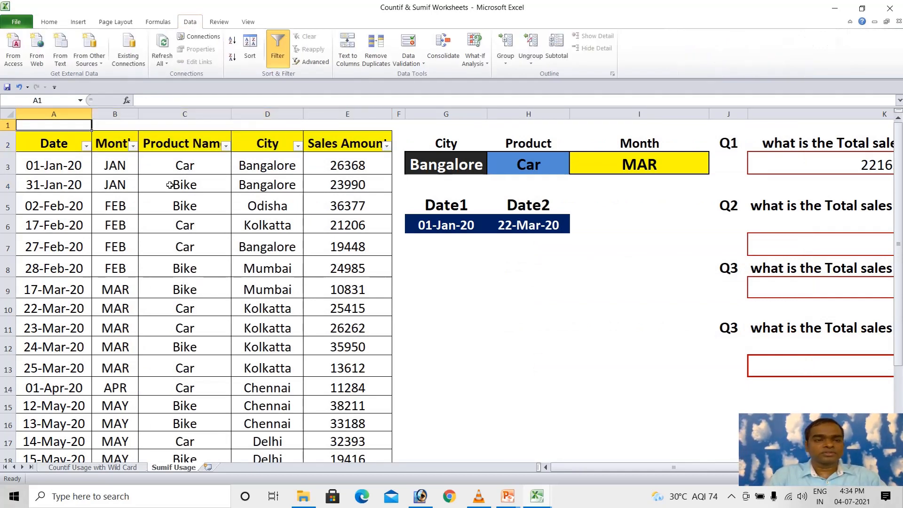
Filter the Product Name column to show only the Car rows by excluding Bike
key("Right")
key("Right")
key("Down")
key("Down")
key("Up")
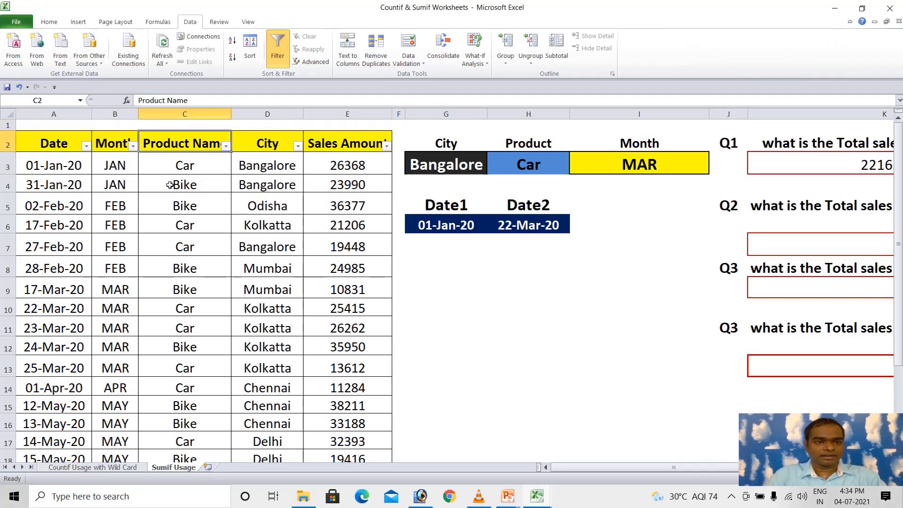
key("alt+Down")
key("Down")
key("Down")
key("Down")
key("Down")
key("Down")
key("Down")
key("Down")
key("Down")
key("space")
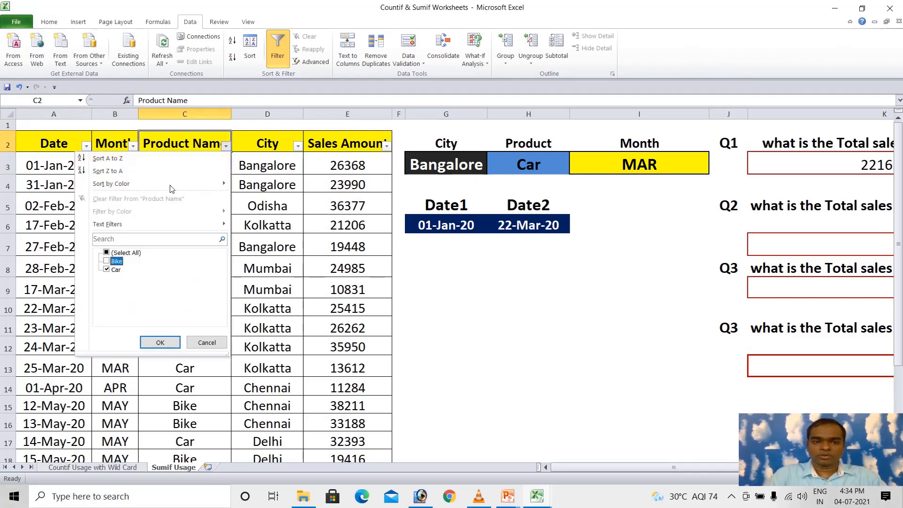
key("Return")
Select the filtered Car sales amounts and check their sum against the Q1 answer
key("Right")
key("Right")
key("Down")
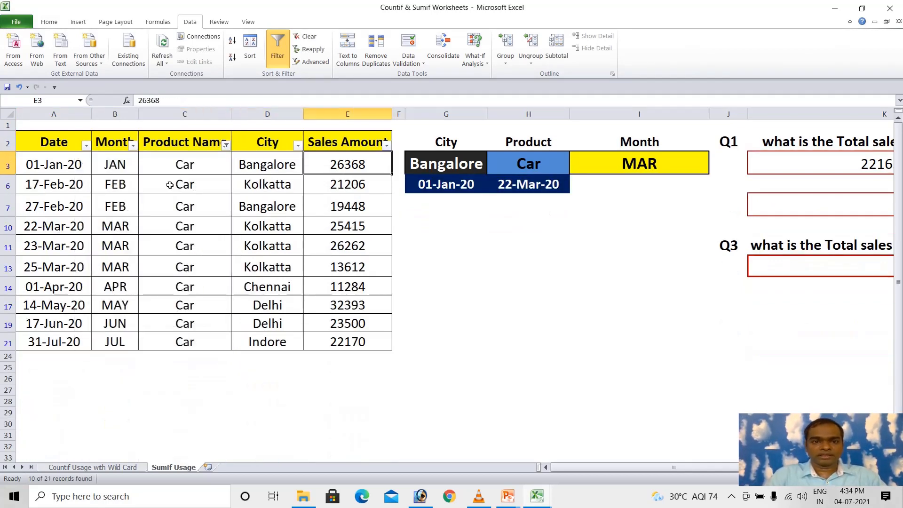
key("ctrl+shift+Down")
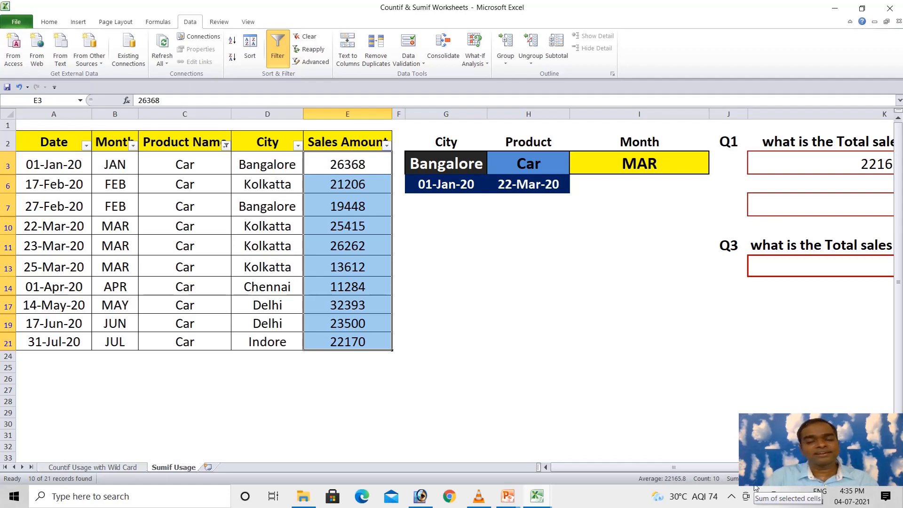
left_click(347, 176)
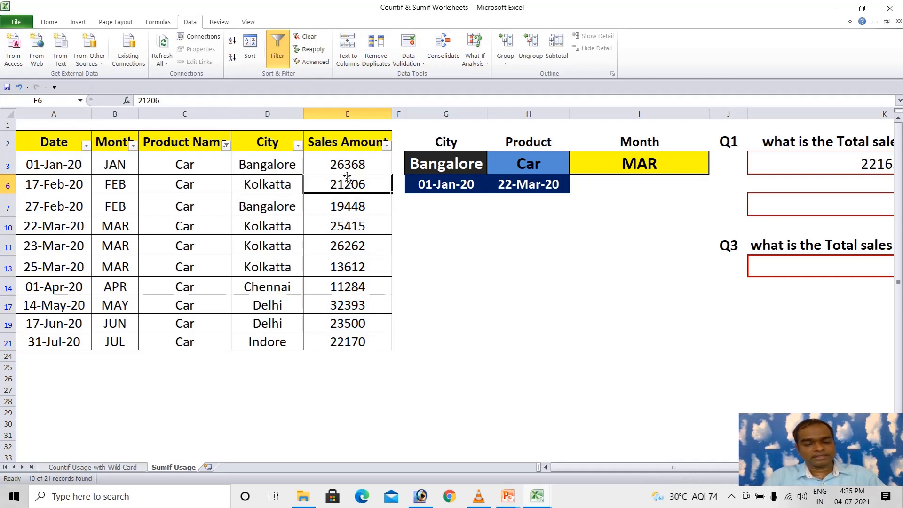
Remove the filter from the sales table and return to the Q1 answer in K3
key("alt+a")
key("t")
left_click(348, 167)
key("Right")
key("Right")
key("Right")
key("Right")
key("Right")
key("Right")
key("Right")
key("Left")
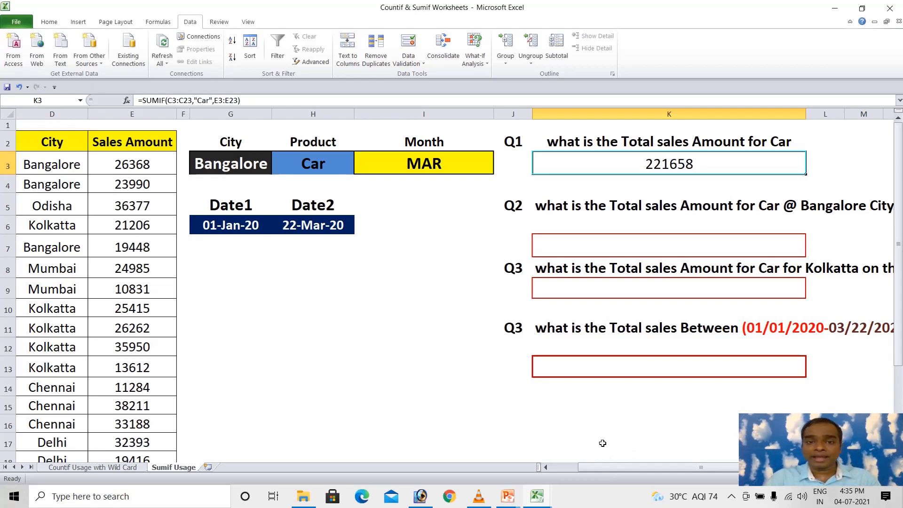
Begin a SUMIFS formula in the Q2 answer cell K7 with the sales amounts E3:E23 as the sum range
left_click(563, 251)
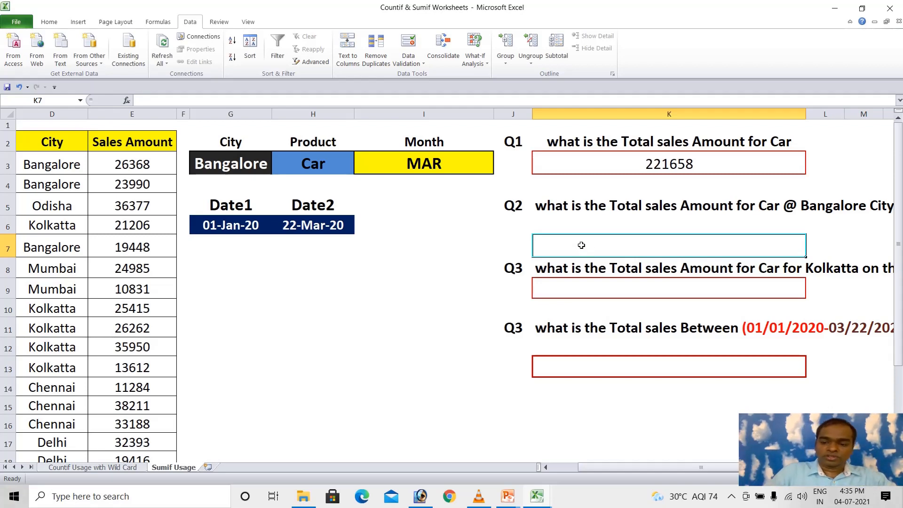
type("=sumif")
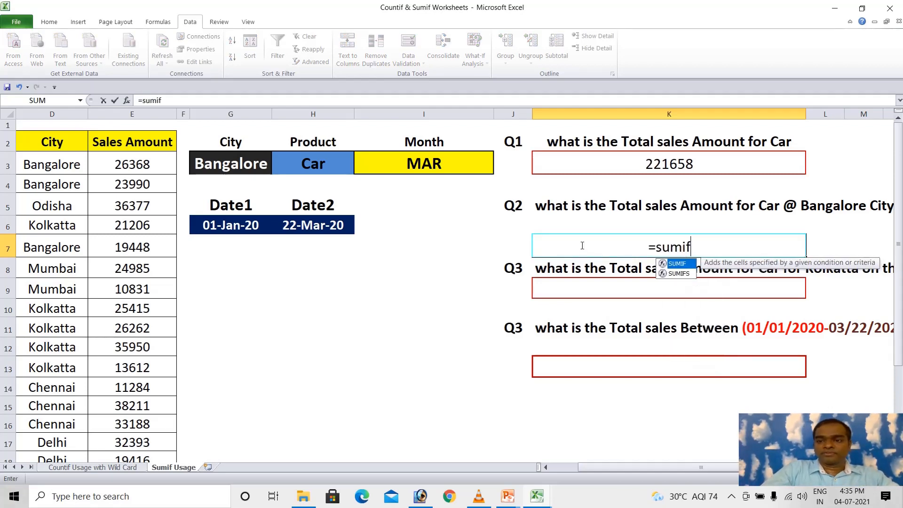
key("Tab")
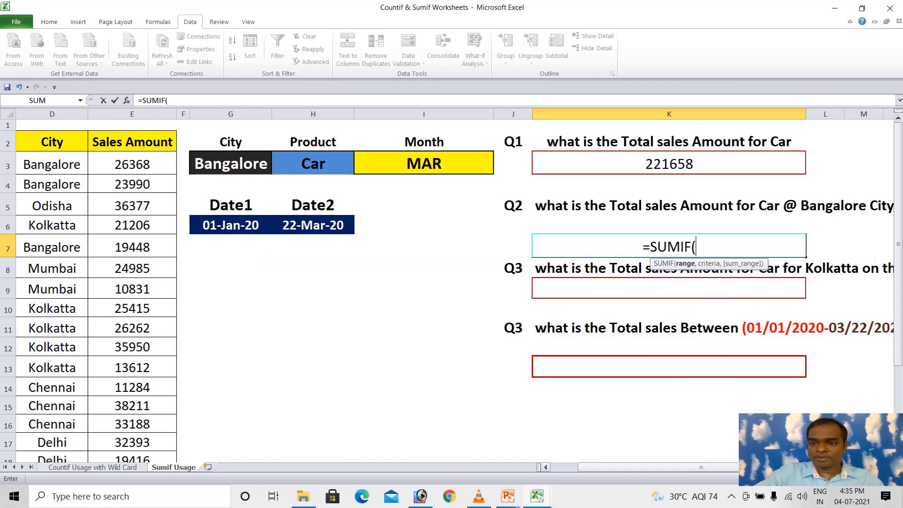
key("BackSpace")
type("s")
key("Tab")
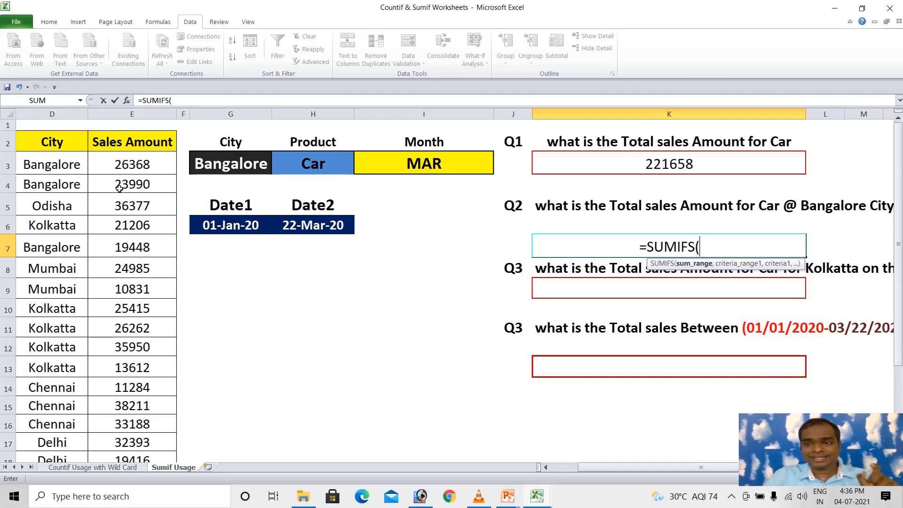
left_click(118, 163)
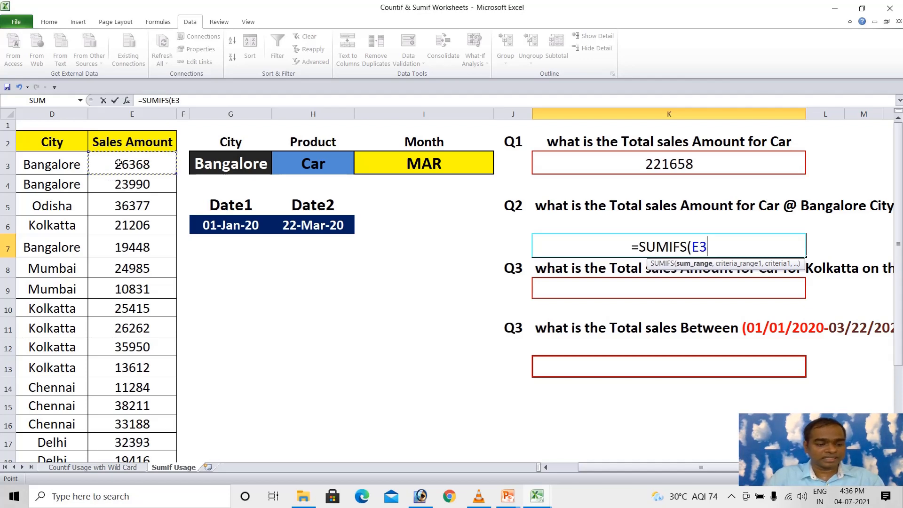
key("ctrl+shift+Down")
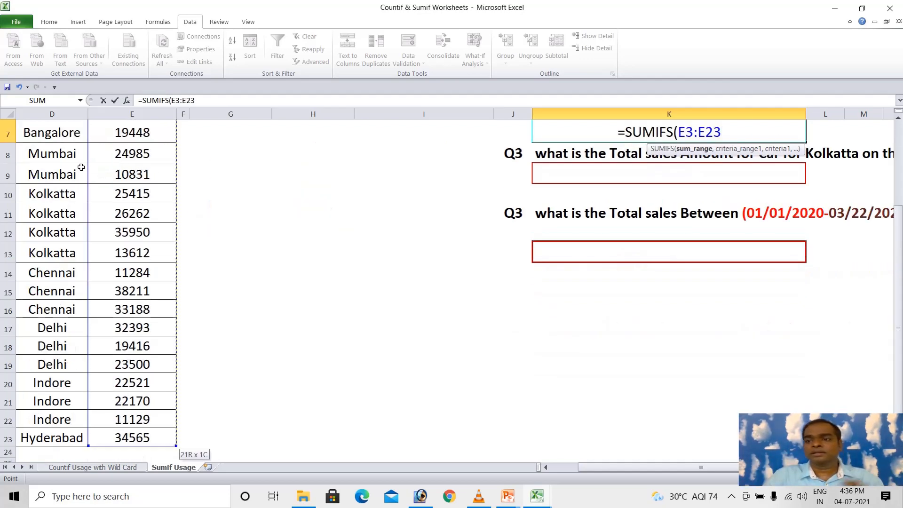
scroll(306, 241, "up", 2)
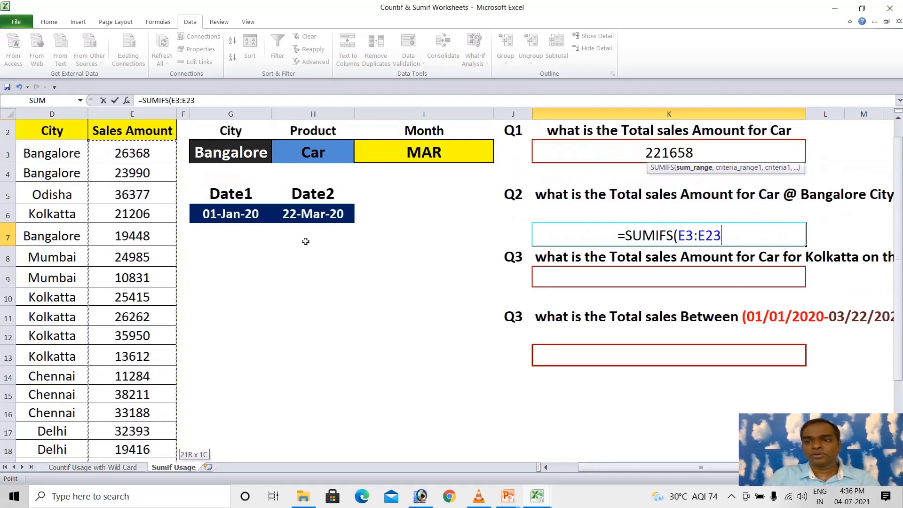
scroll(306, 241, "up", 1)
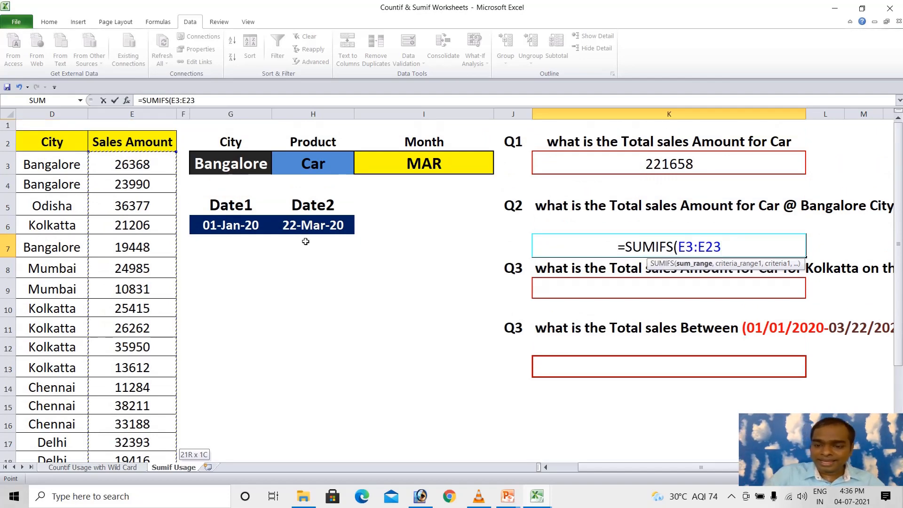
type(",")
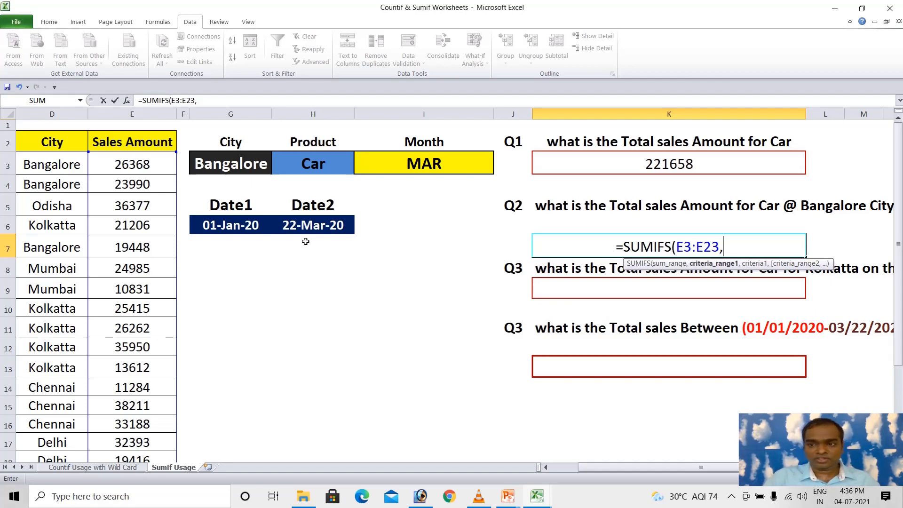
Add the product name range C3:C23 with the criteria "Car" as the first condition of the SUMIFS formula
left_click_drag(682, 468, 644, 472)
left_click(198, 170)
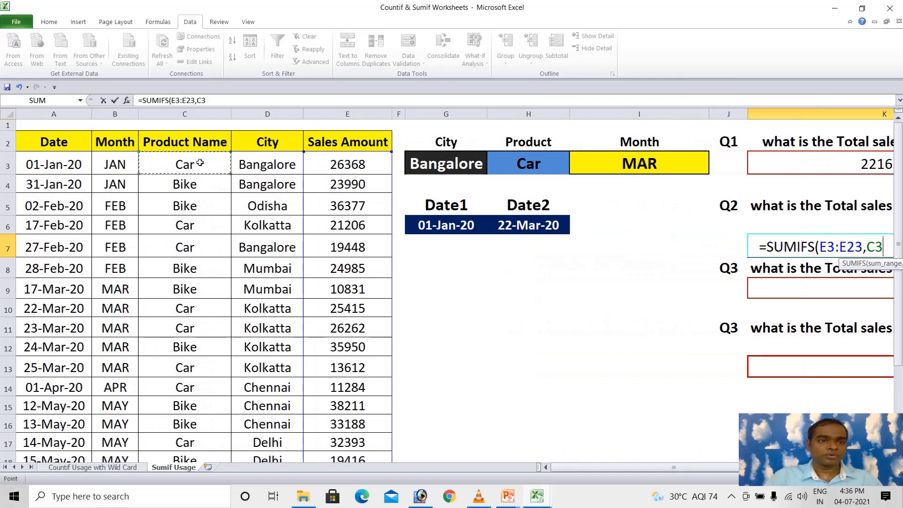
key("ctrl+shift+Down")
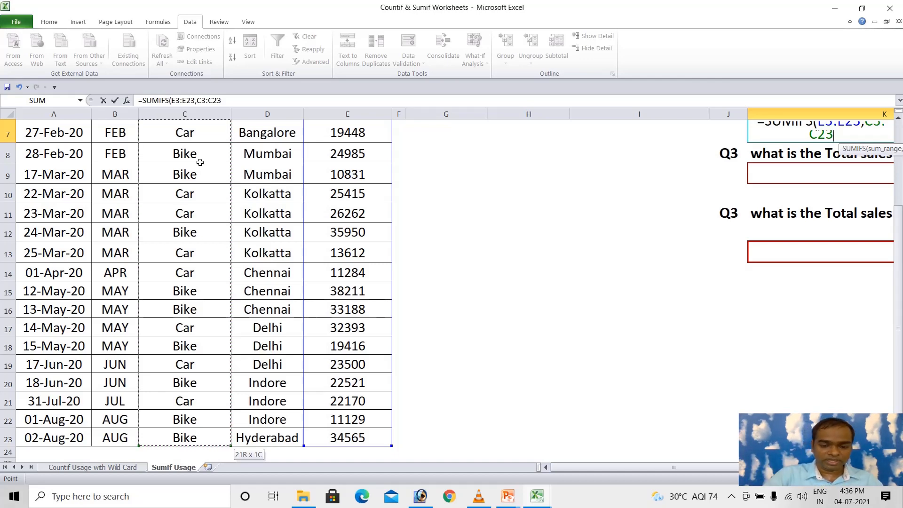
type(",\"")
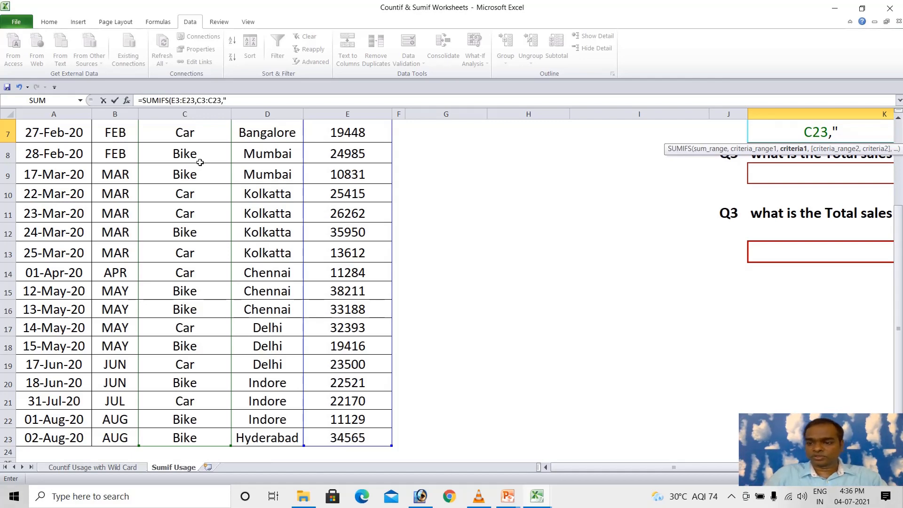
left_click_drag(673, 467, 729, 467)
scroll(665, 302, "up", 2)
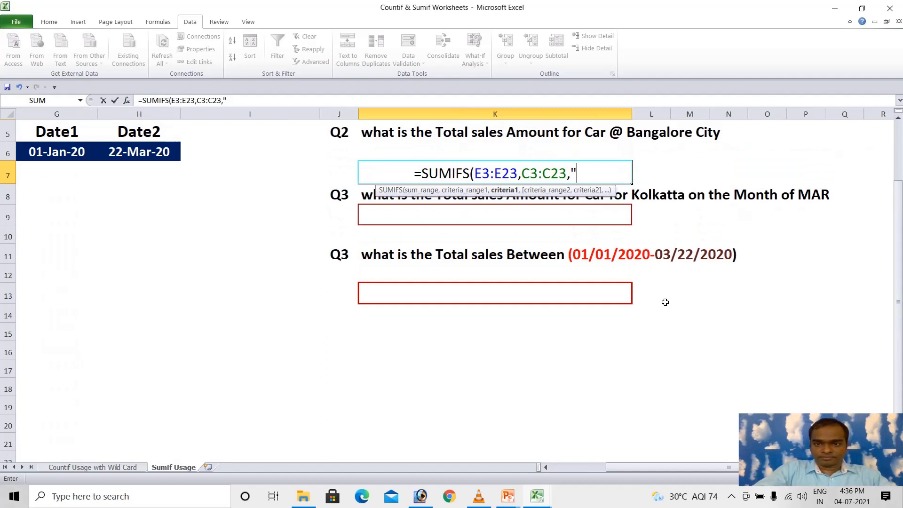
type("Car")
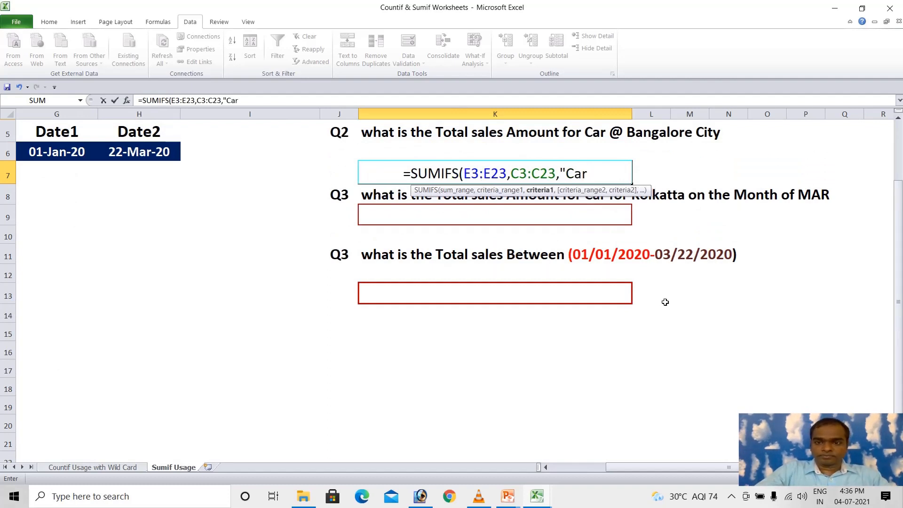
type("\",")
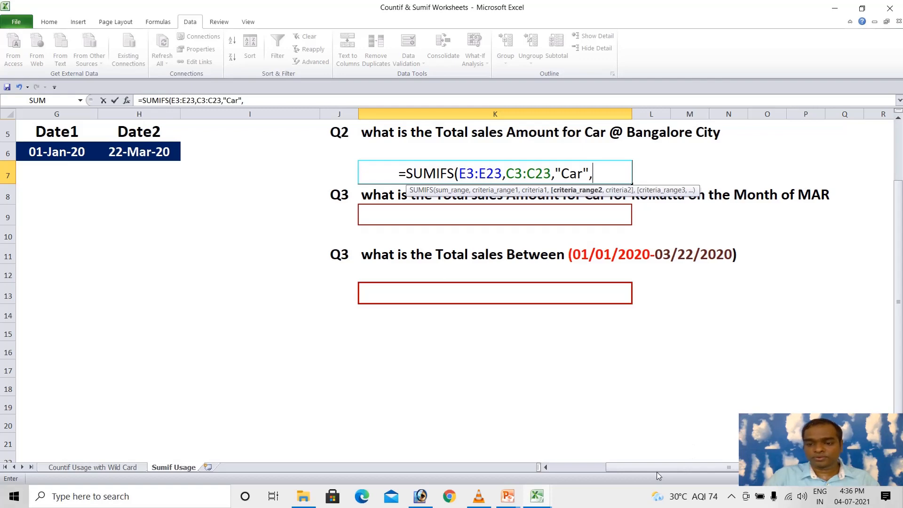
Add the city range D3:D23 with the criteria "Bangalore", enter the SUMIFS formula, and check it in K7
left_click_drag(638, 469, 551, 483)
scroll(82, 351, "up", 2)
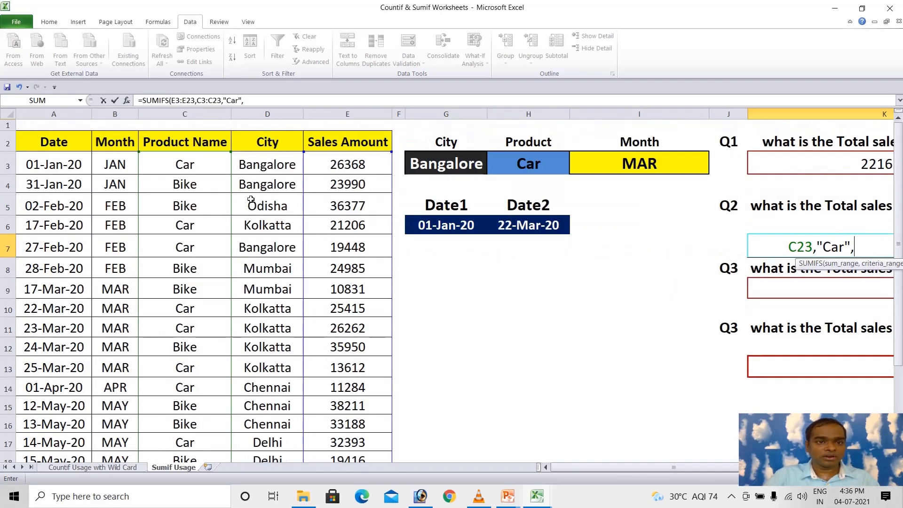
left_click(261, 166)
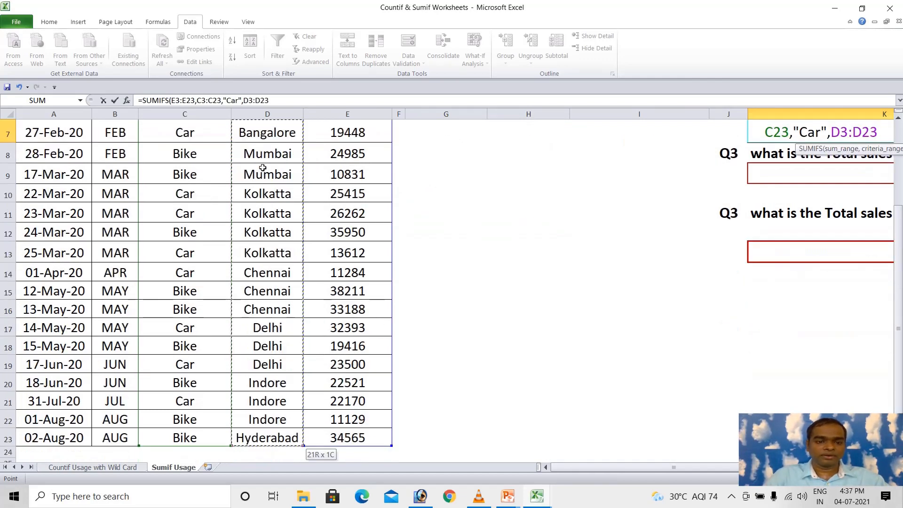
type(",")
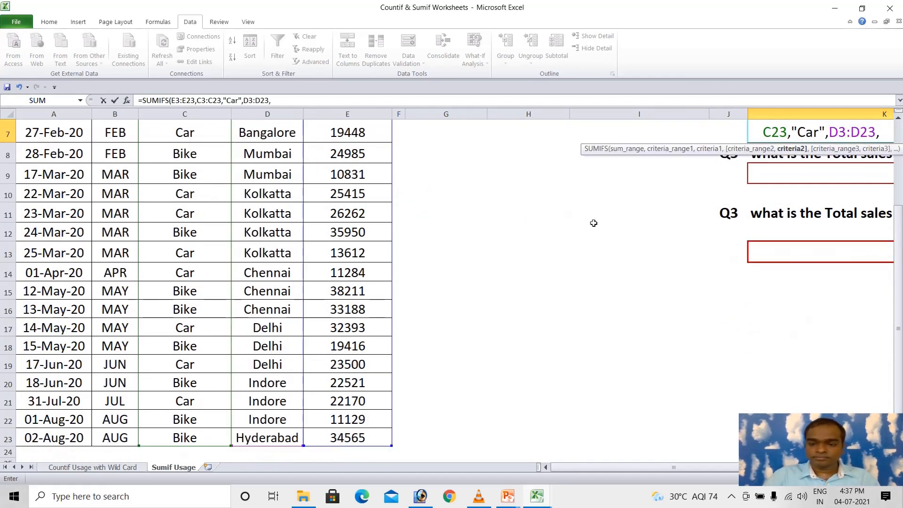
left_click_drag(639, 468, 699, 467)
scroll(371, 332, "up", 1)
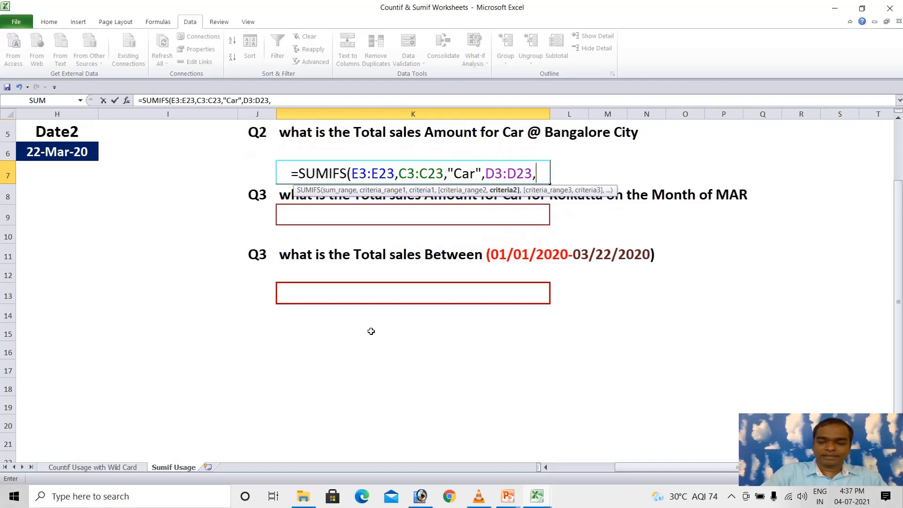
type("\"")
type("Ban")
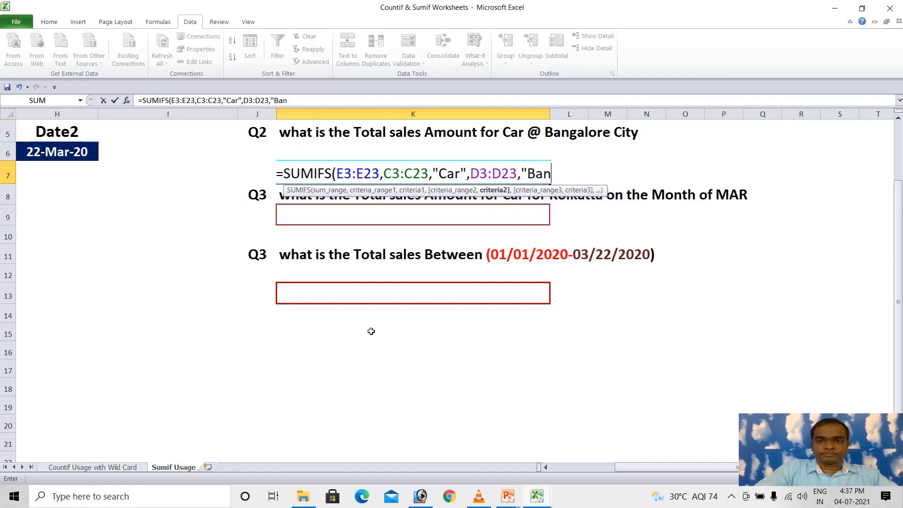
type("galore\")")
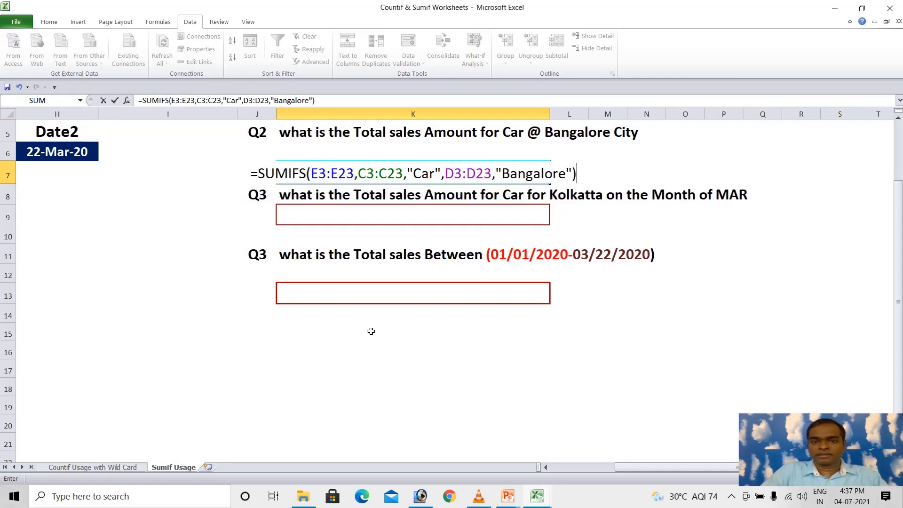
key("Return")
key("Up")
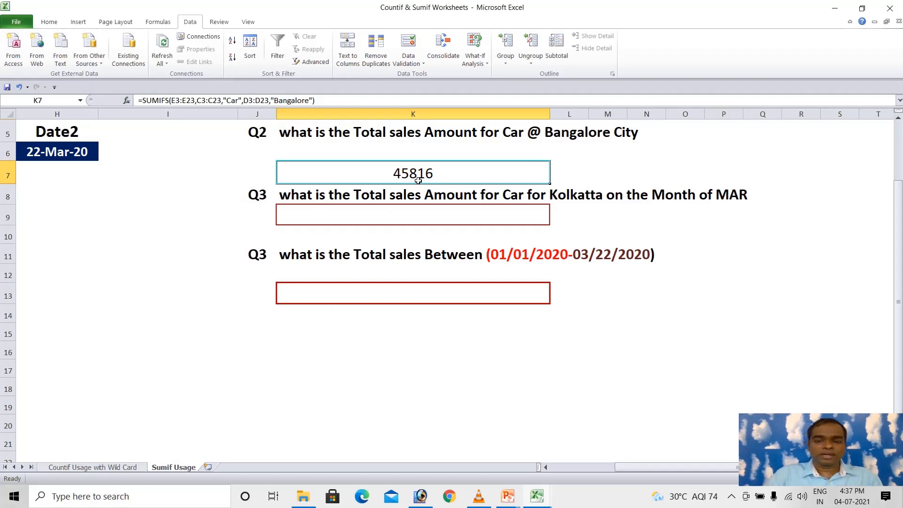
Turn filtering on again for the sales table's header row A2:E2
key("ctrl+Left")
key("ctrl+Left")
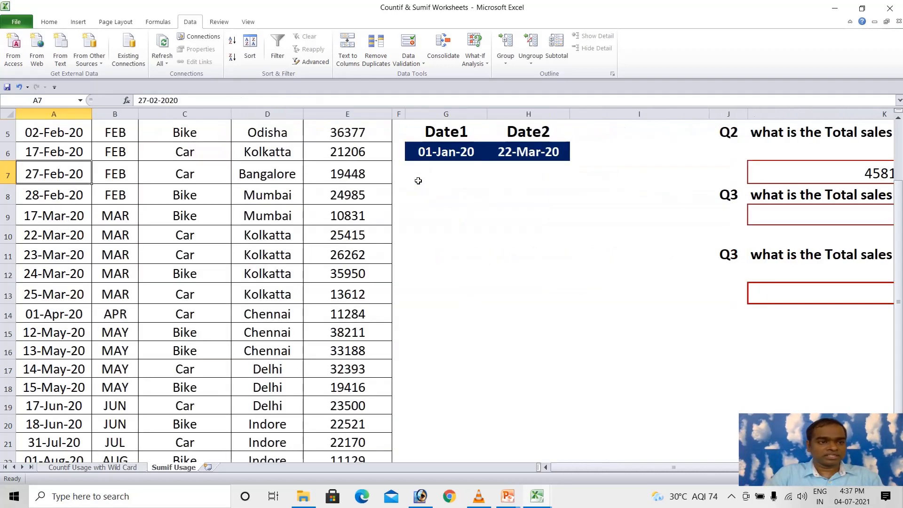
key("ctrl+Home")
key("Down")
key("shift+Right")
key("shift+Right")
key("shift+Right")
key("shift+Right")
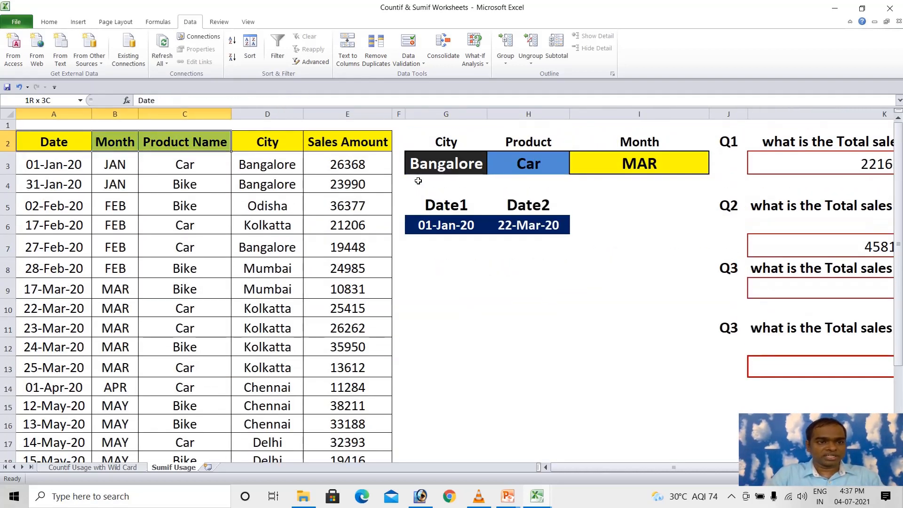
key("ctrl+shift+l")
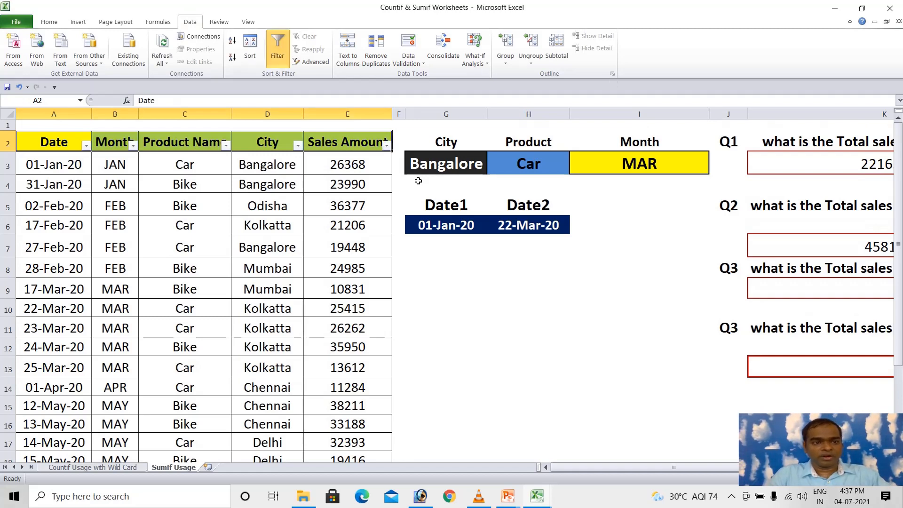
Filter the sales table's Product Name column to show only Car
key("shift+Left")
key("shift+Left")
key("shift+Left")
key("shift+Left")
key("Right")
key("Right")
key("alt+Down")
key("Down")
key("Down")
key("Down")
key("Down")
key("Down")
key("Down")
key("Down")
key("Down")
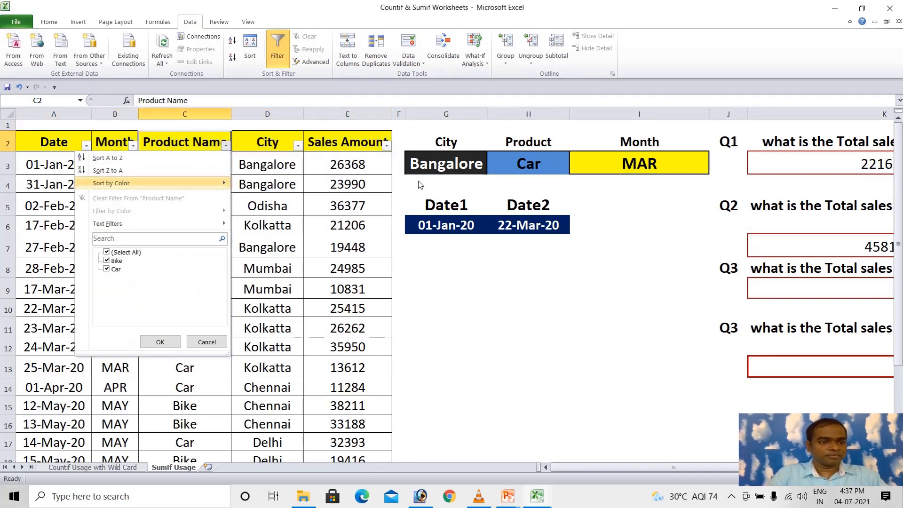
key("Up")
key("space")
key("Return")
Filter the sales table's City column to show only Bangalore
key("Right")
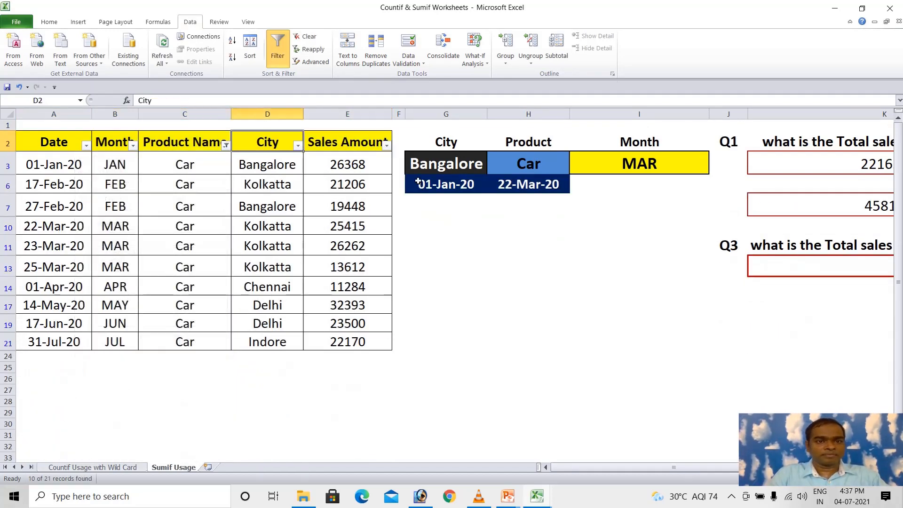
key("alt+Down")
key("Down")
key("Down")
key("Down")
key("Down")
key("Down")
key("Down")
key("Down")
key("Up")
key("space")
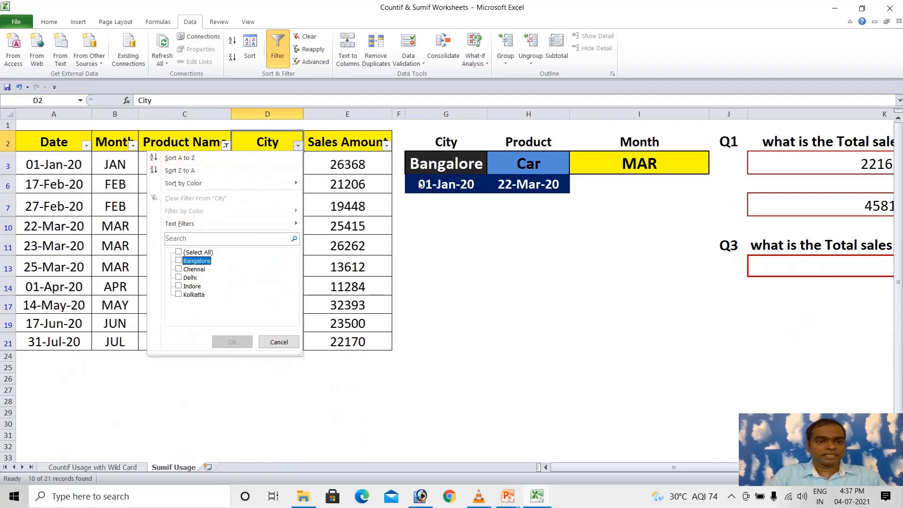
key("Down")
key("space")
key("Return")
Check the sum of the filtered sales amounts against the Q2 answer and turn the table's filtering off
key("Right")
key("Down")
key("shift+Down")
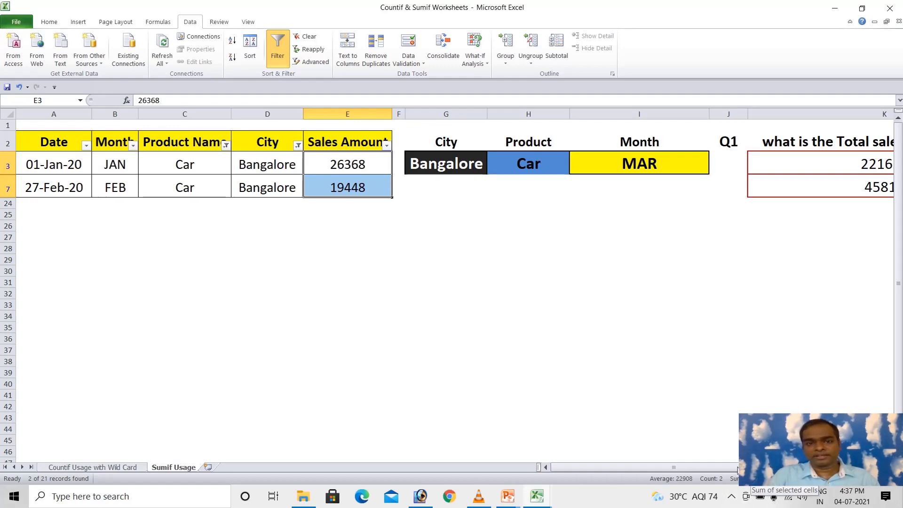
key("ctrl+shift+l")
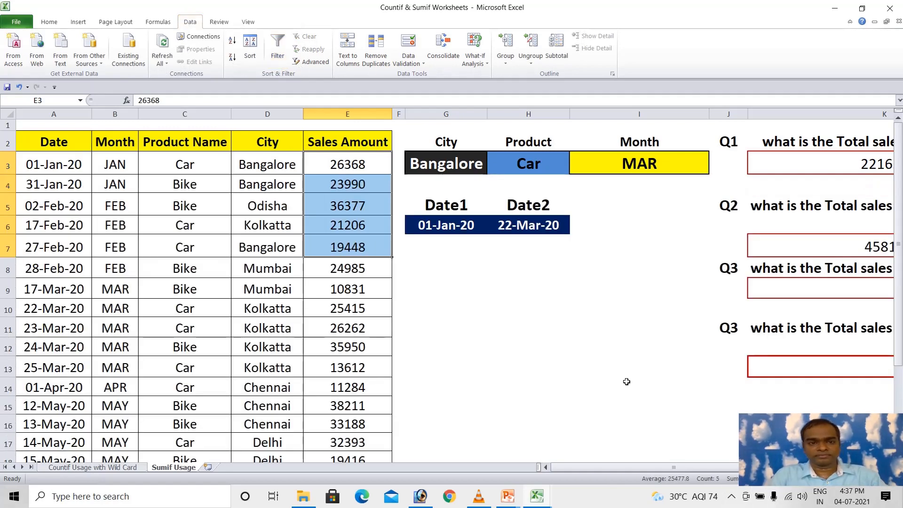
Clear the SUMIFS formula from the Q2 answer cell K7
key("Up")
key("Right")
key("Right")
key("Right")
key("Right")
key("Right")
key("Right")
key("Right")
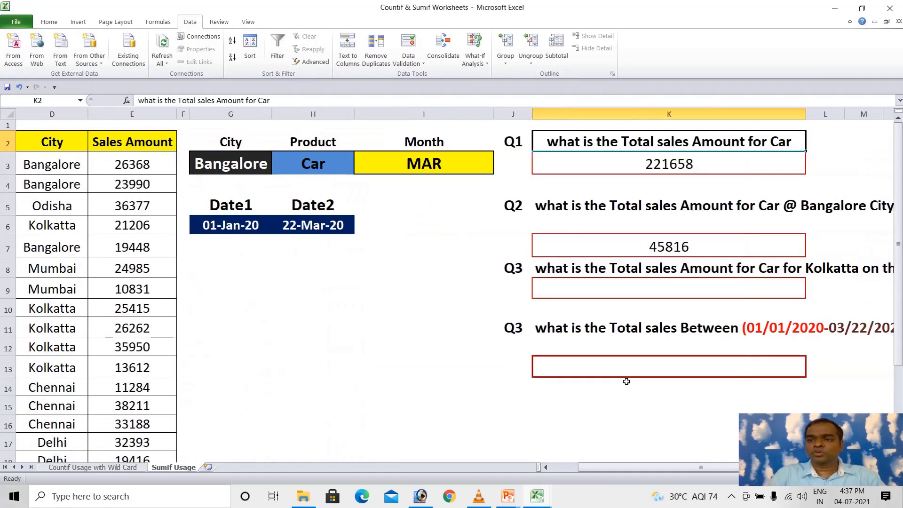
key("Left")
key("Down")
key("Down")
key("Down")
key("Down")
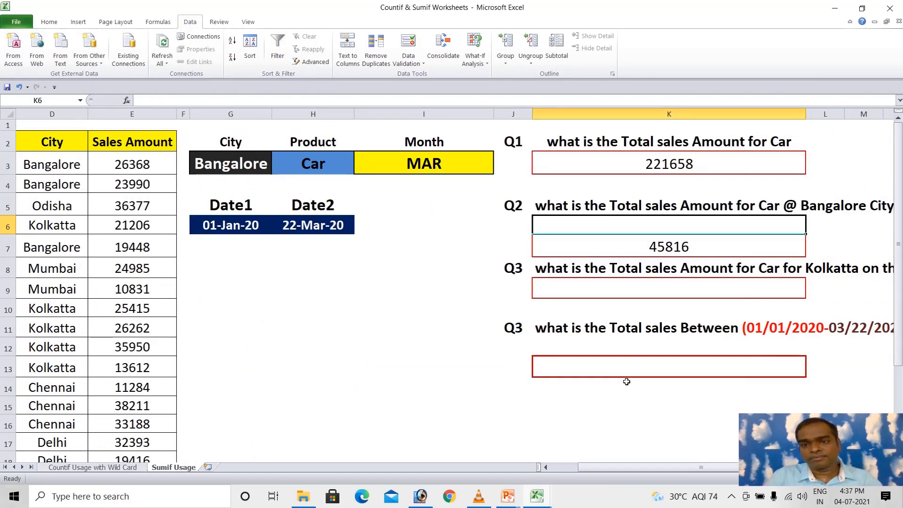
key("Down")
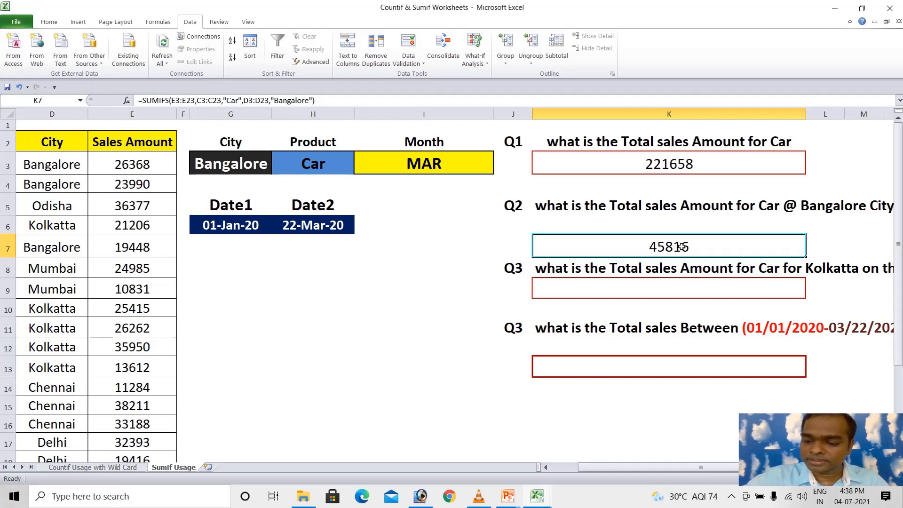
key("Delete")
Clear the formula from the Q1 answer cell K3
left_click(713, 381)
left_click(676, 238)
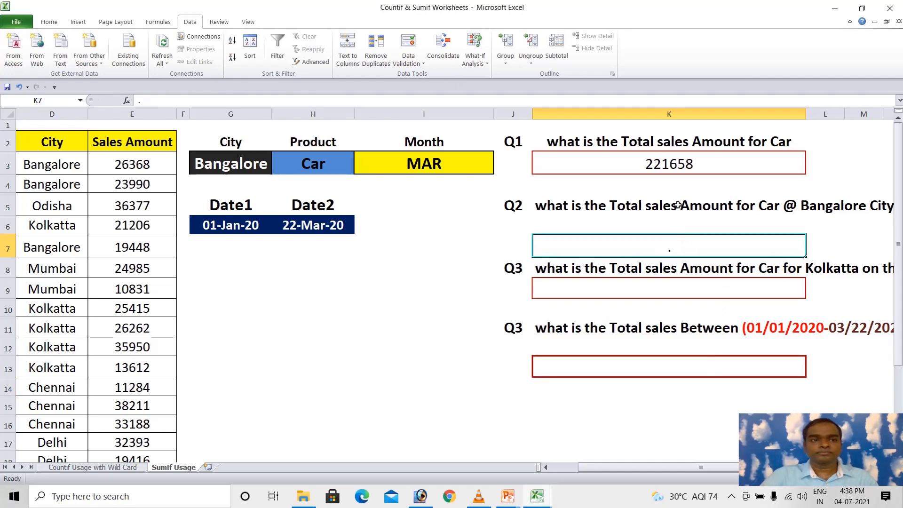
left_click(697, 166)
key("Delete")
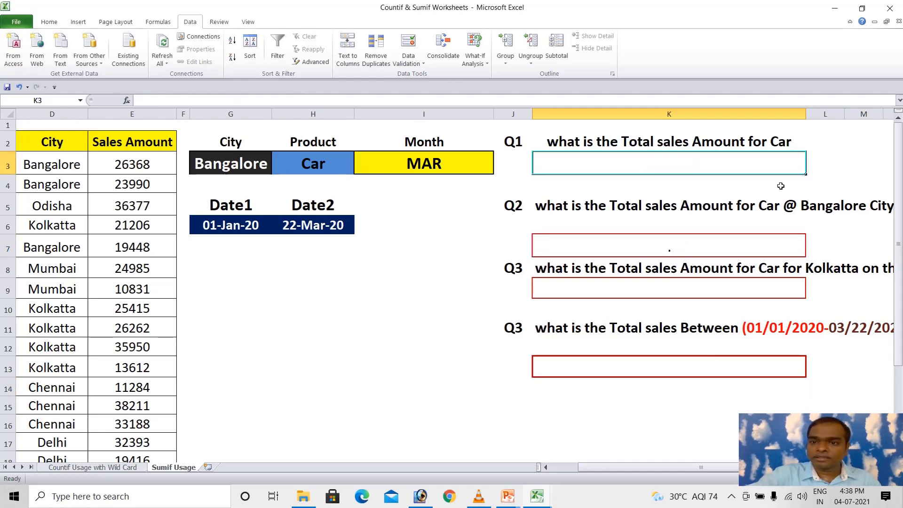
Remove the stray character from the Q2 answer cell K7 so the cell is empty
left_click(657, 245)
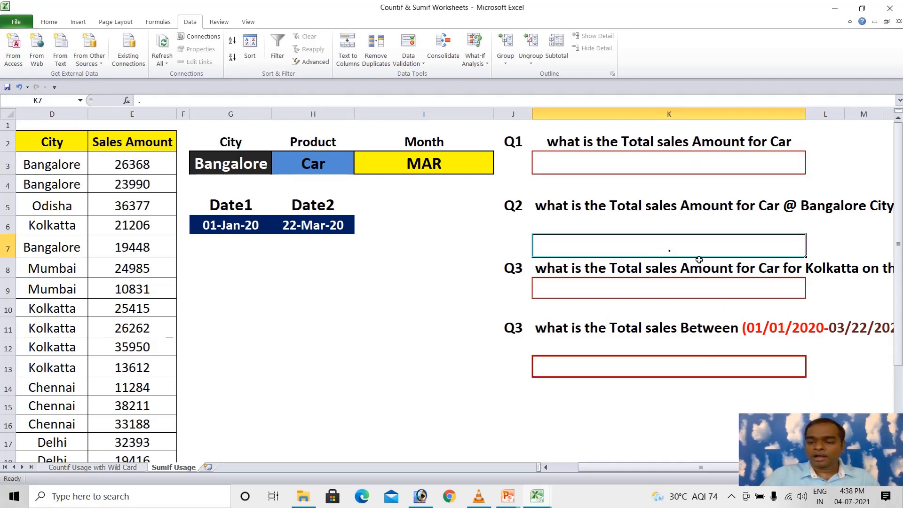
type("*")
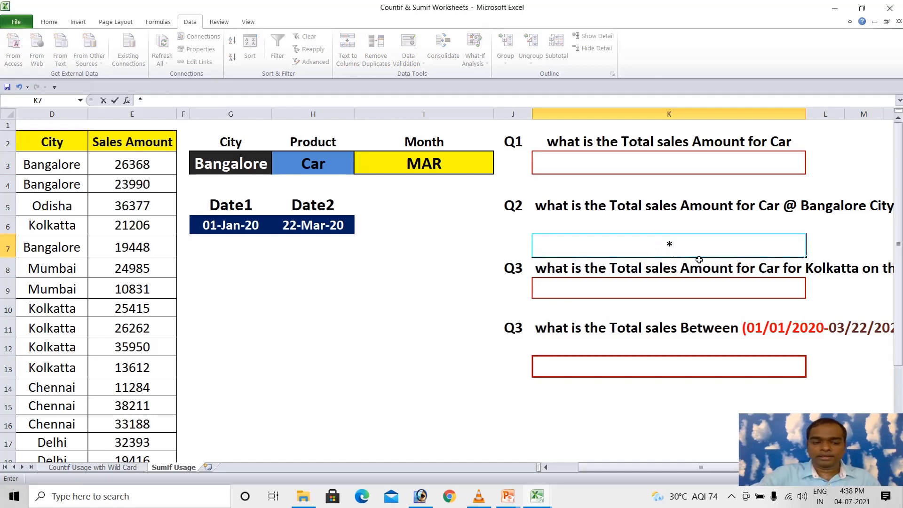
key("Escape")
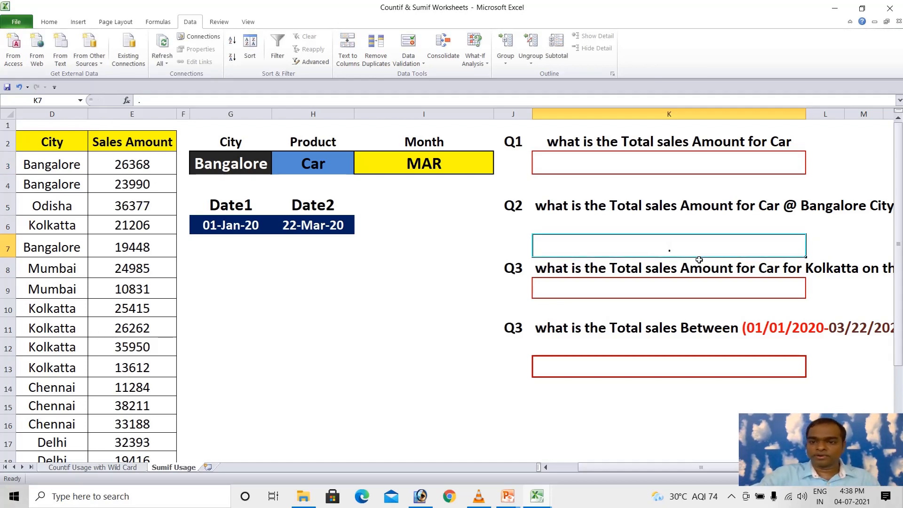
type("*")
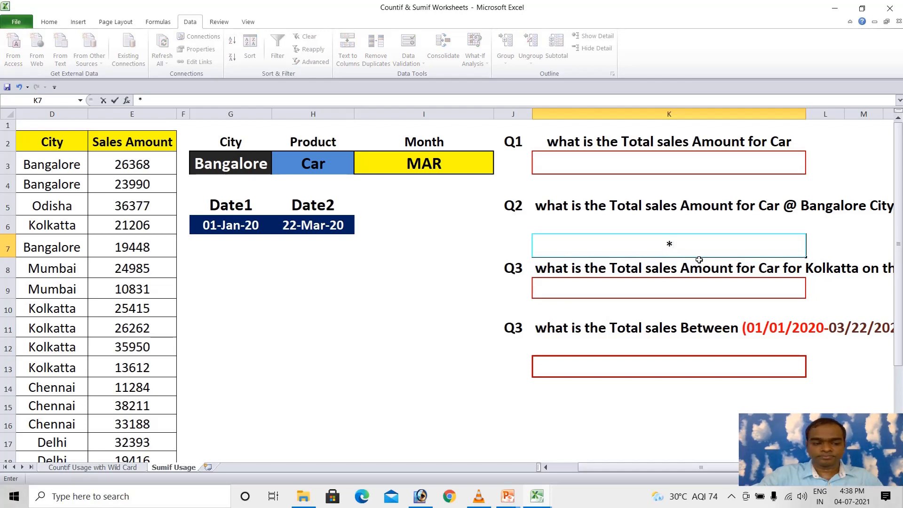
key("Escape")
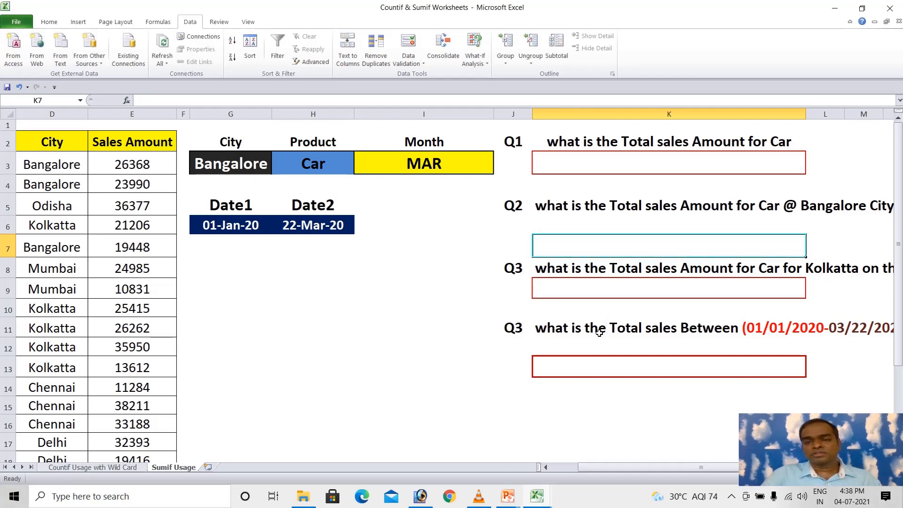
left_click_drag(731, 468, 731, 469)
left_click(606, 163)
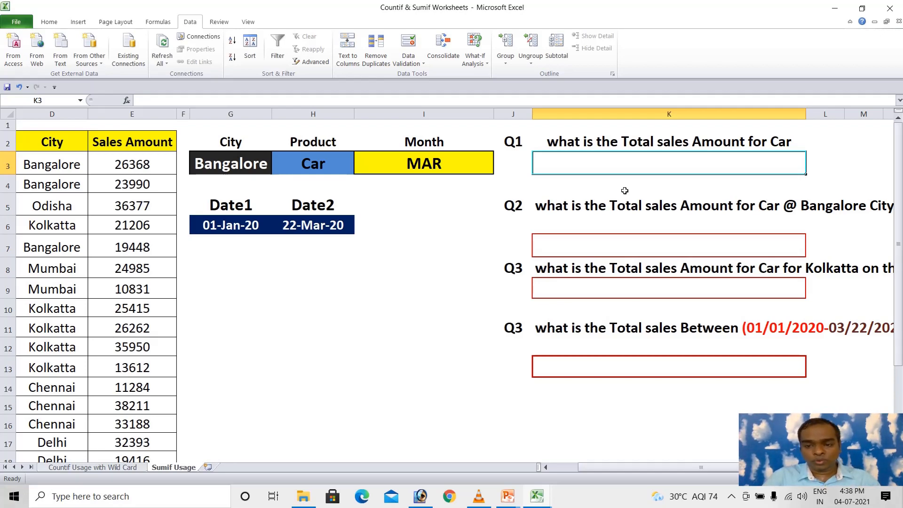
left_click_drag(594, 464, 534, 470)
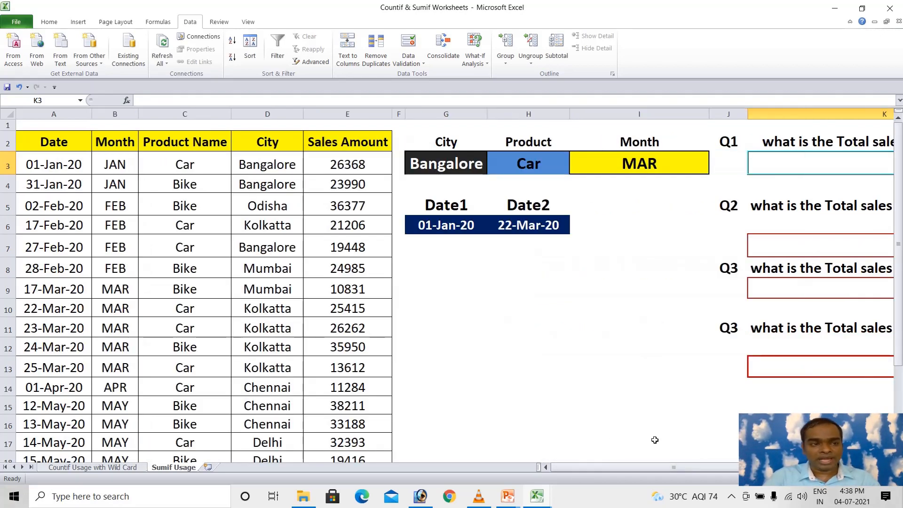
Create named ranges for the sales table A2:E23 from its top row only, leaving out the left column
left_click(56, 146)
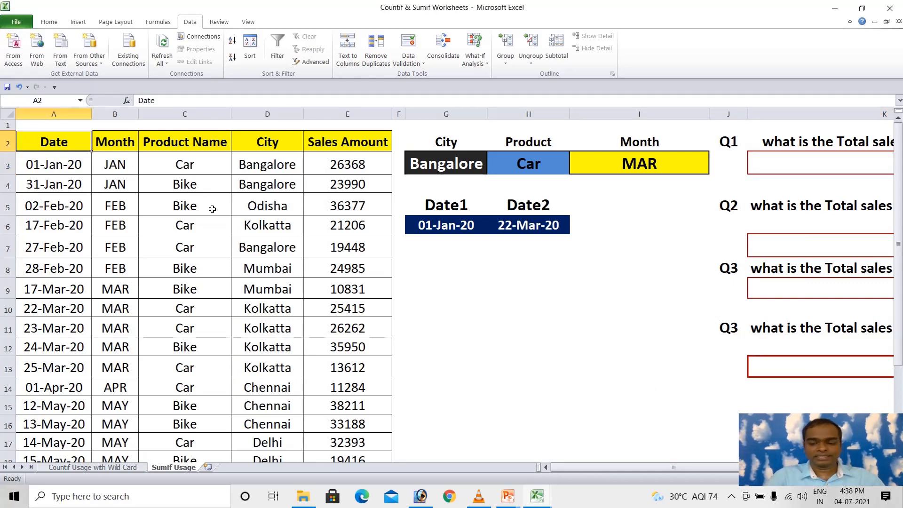
key("shift+Right")
key("shift+Right")
key("shift+Right")
key("shift+Right")
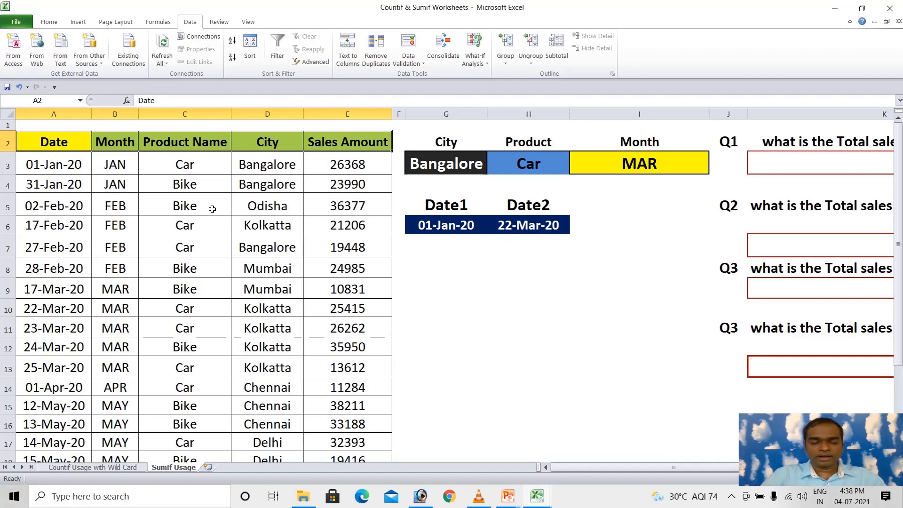
key("ctrl+shift+Down")
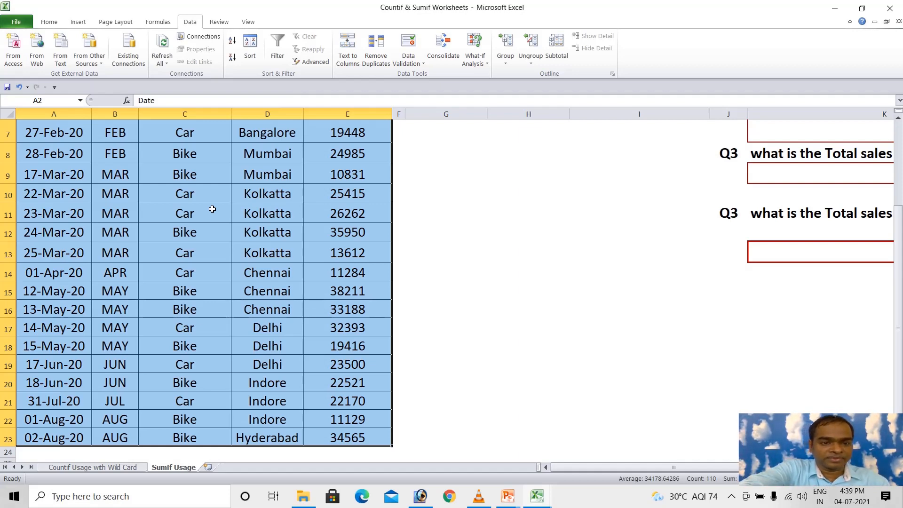
key("XF86AudioRaiseVolume")
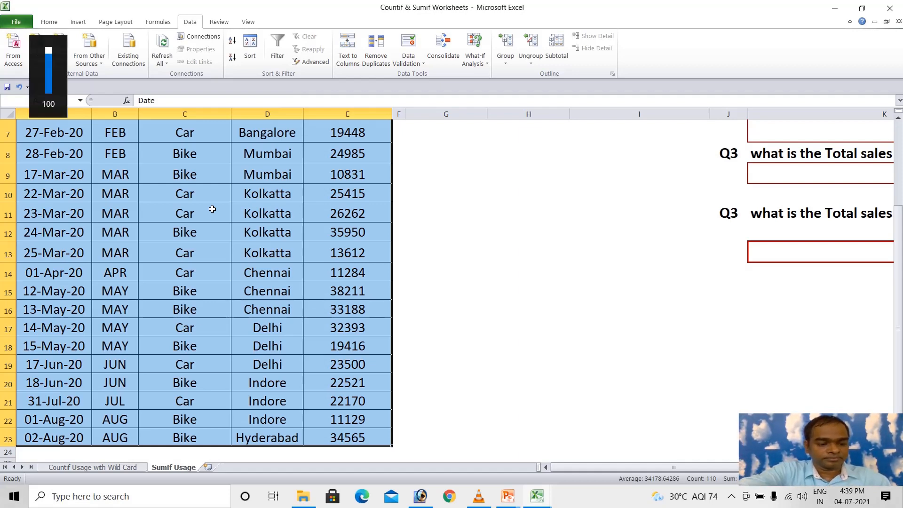
scroll(212, 209, "up", 2)
key("ctrl+shift+F3")
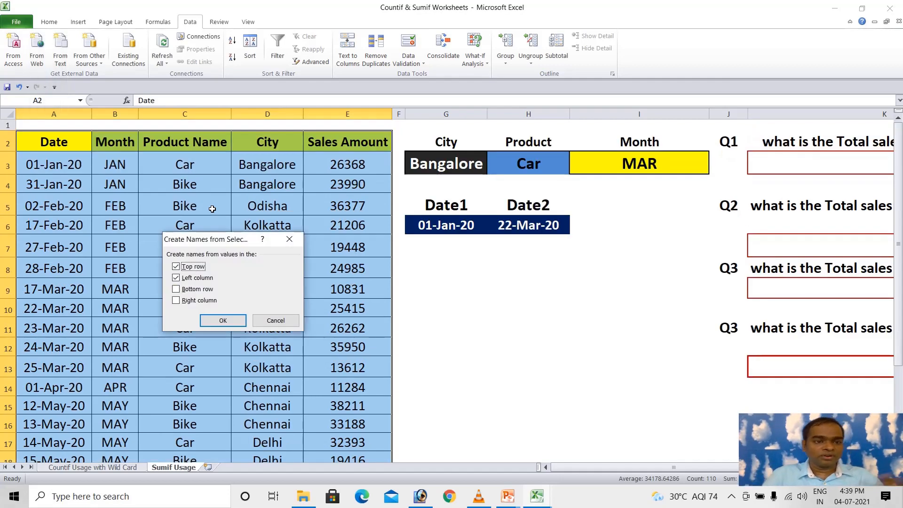
left_click_drag(195, 241, 640, 231)
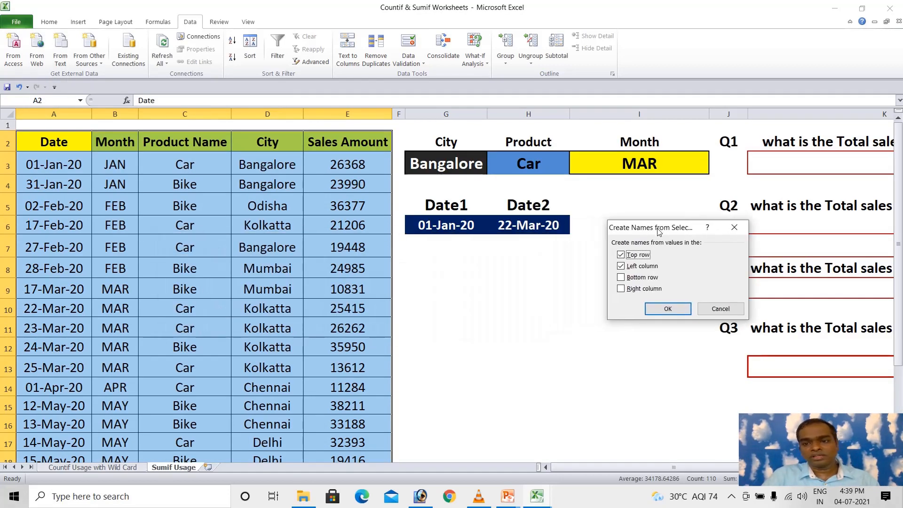
left_click(621, 266)
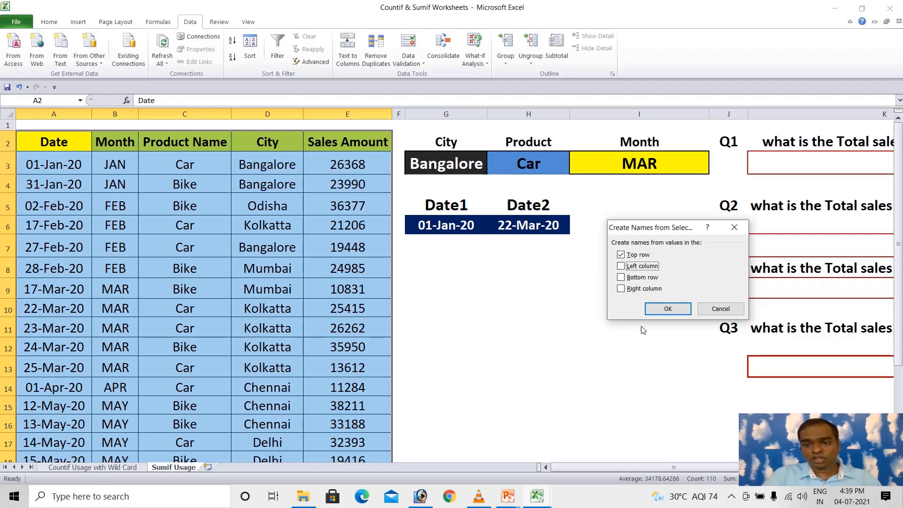
left_click(668, 309)
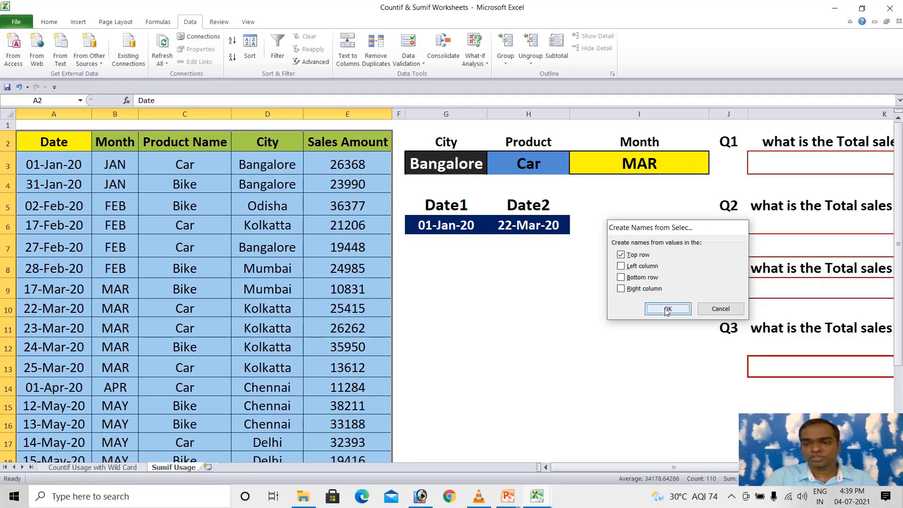
Go to the named ranges City, Month and Date in turn to check which cells each one covers
left_click(237, 185)
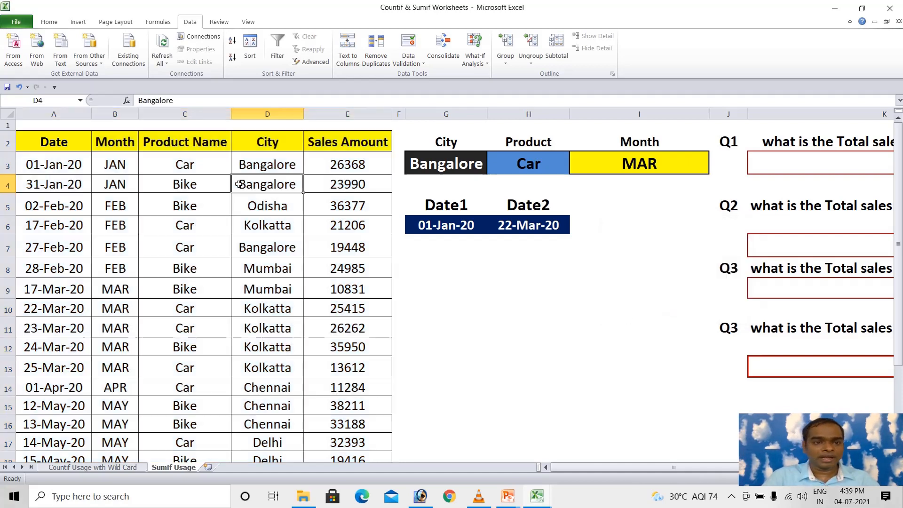
left_click(80, 100)
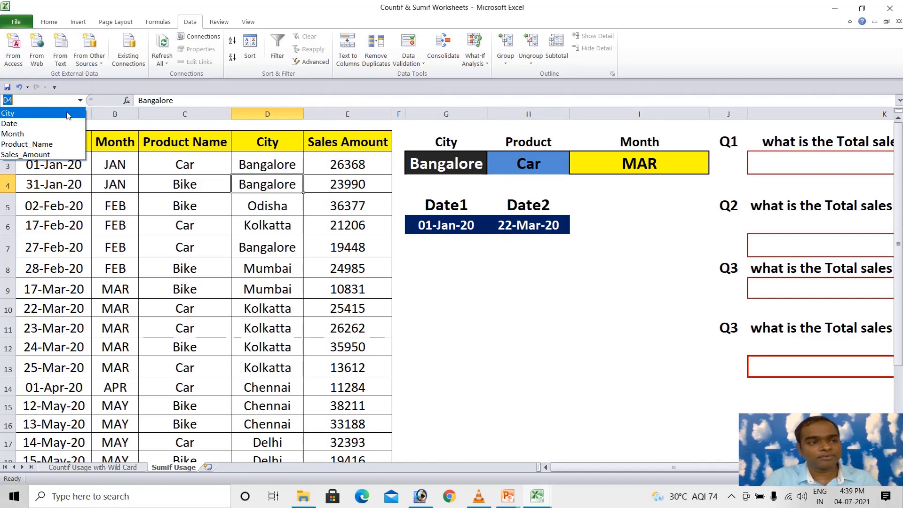
left_click(68, 114)
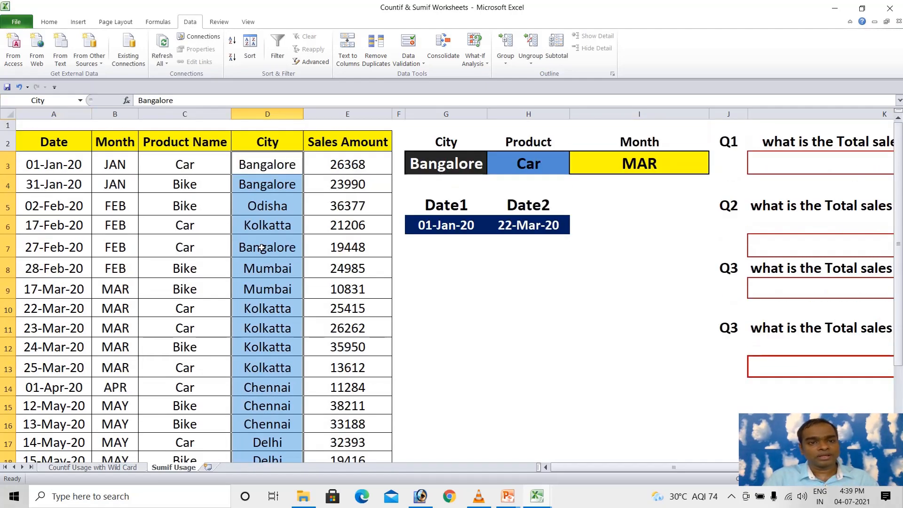
scroll(262, 248, "down", 3)
scroll(262, 249, "up", 3)
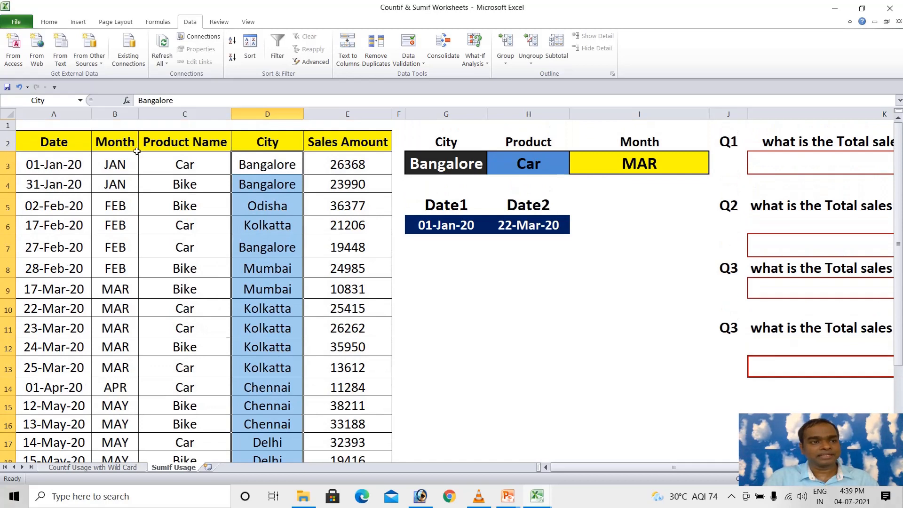
left_click(80, 100)
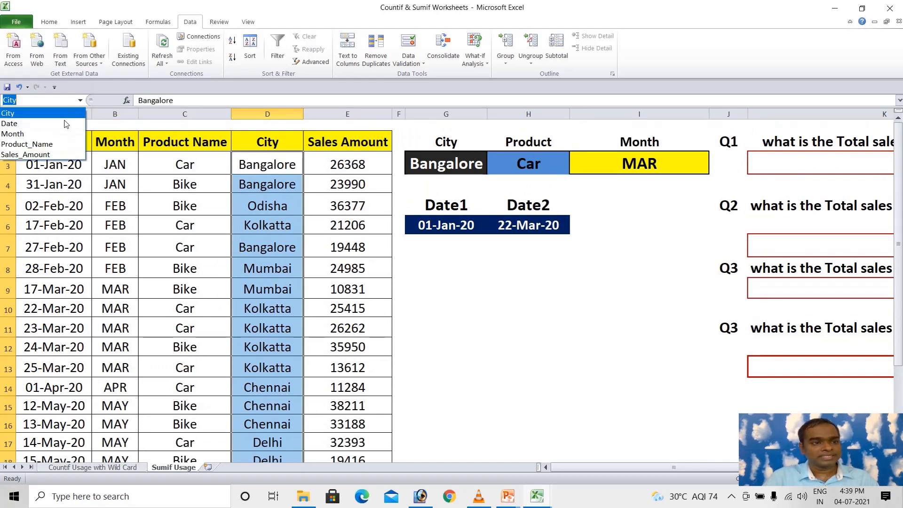
left_click(56, 134)
scroll(210, 250, "up", 1)
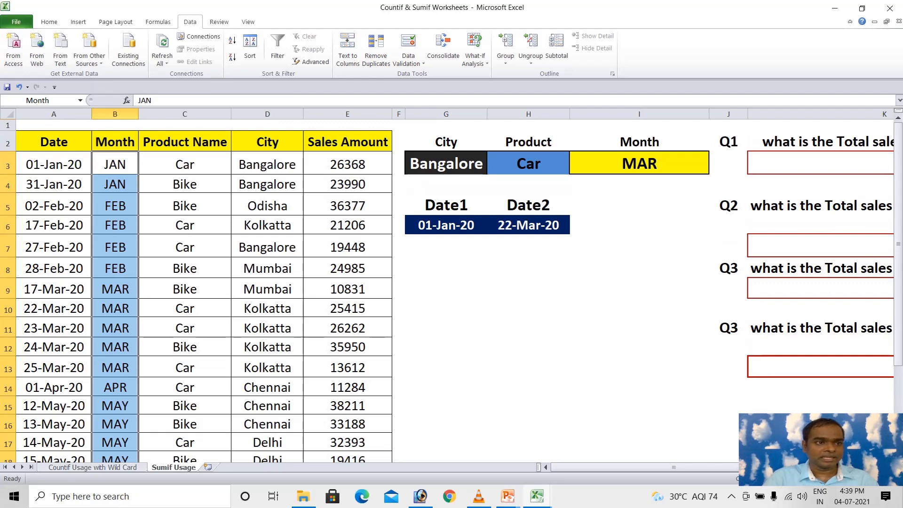
left_click(80, 100)
left_click(34, 126)
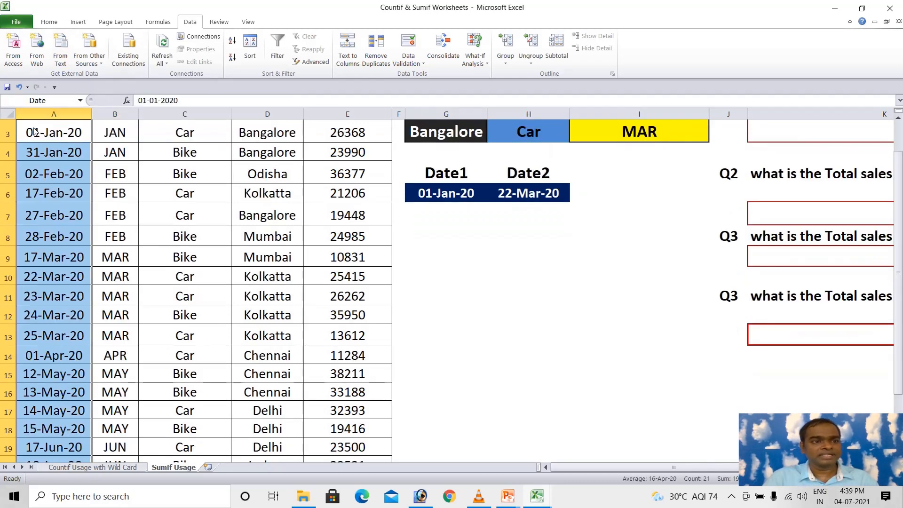
scroll(61, 152, "up", 1)
left_click(183, 183)
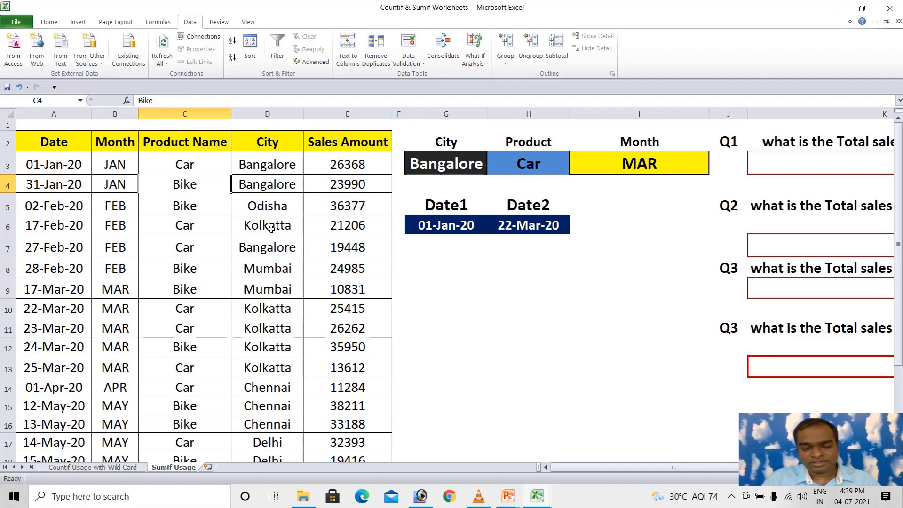
Begin a SUMIF formula in the Q1 answer cell K3 with the named range Product_Name as its criteria range
left_click(804, 170)
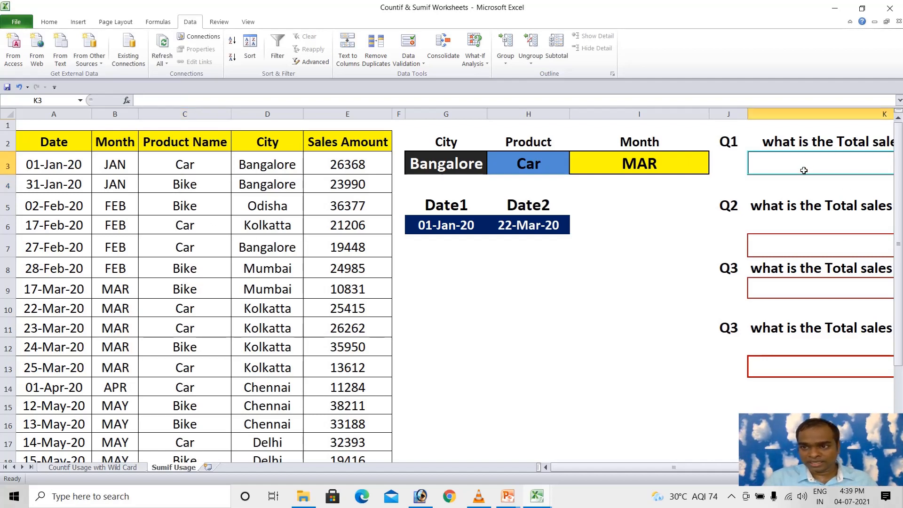
scroll(829, 178, "right", 3)
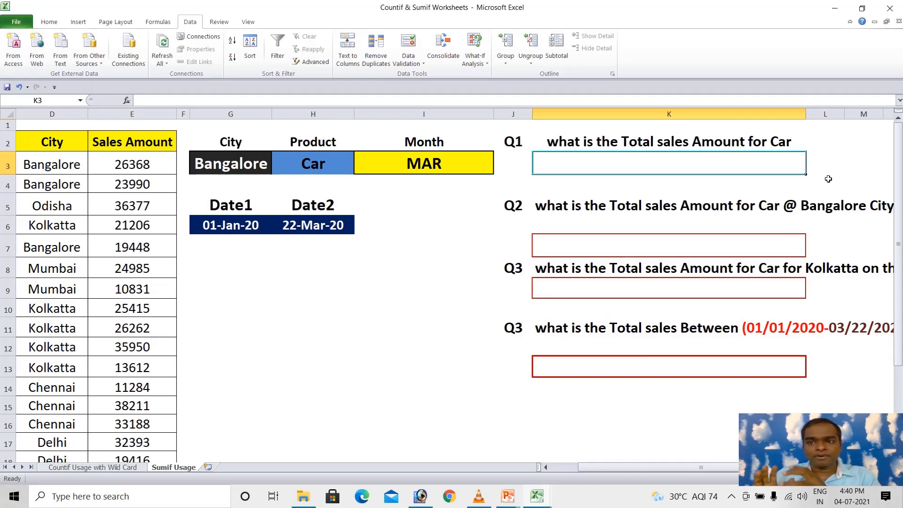
type("=")
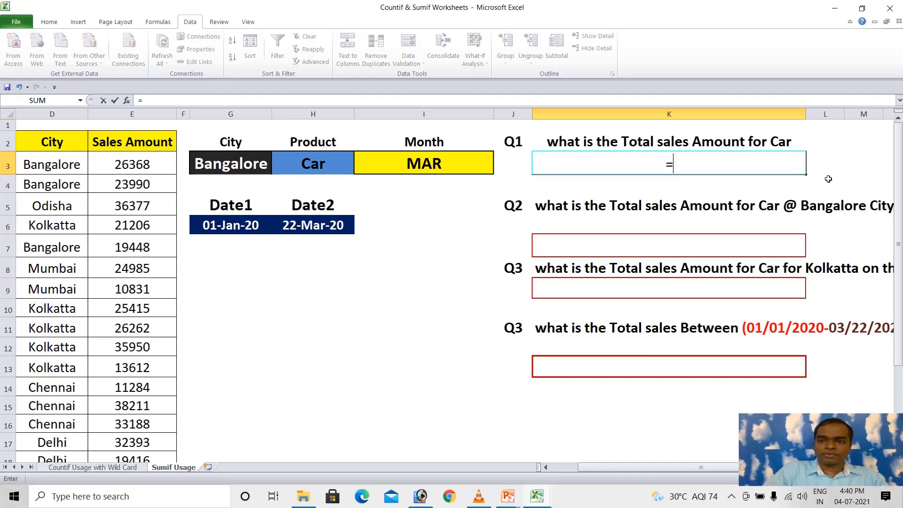
type("sumi")
key("Tab")
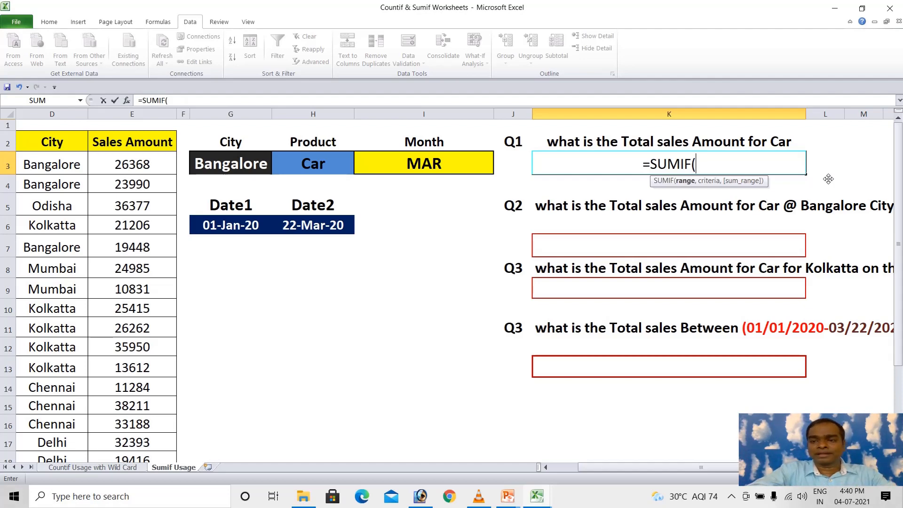
type("pro")
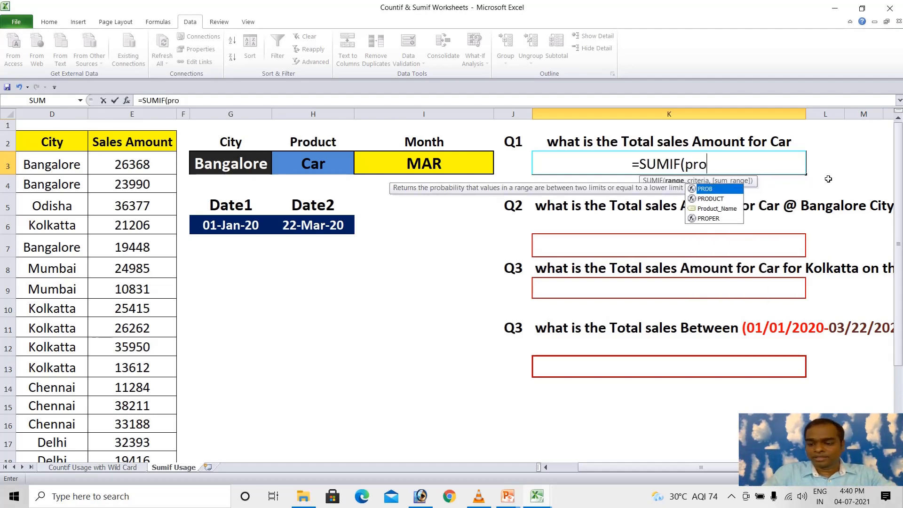
key("Down")
key("Down")
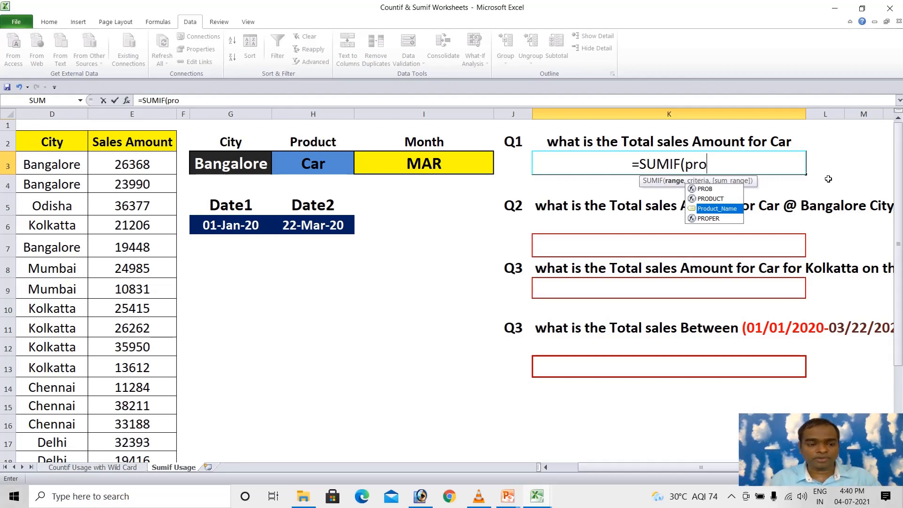
key("Tab")
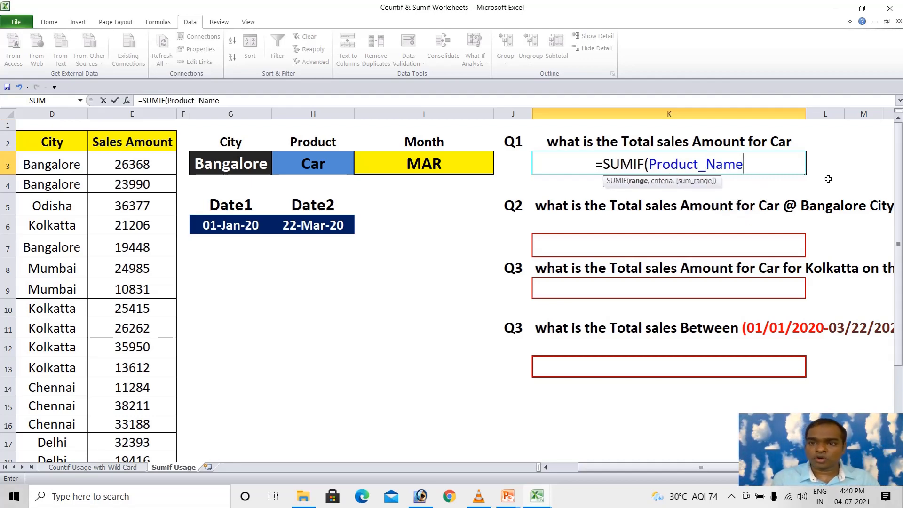
type(",")
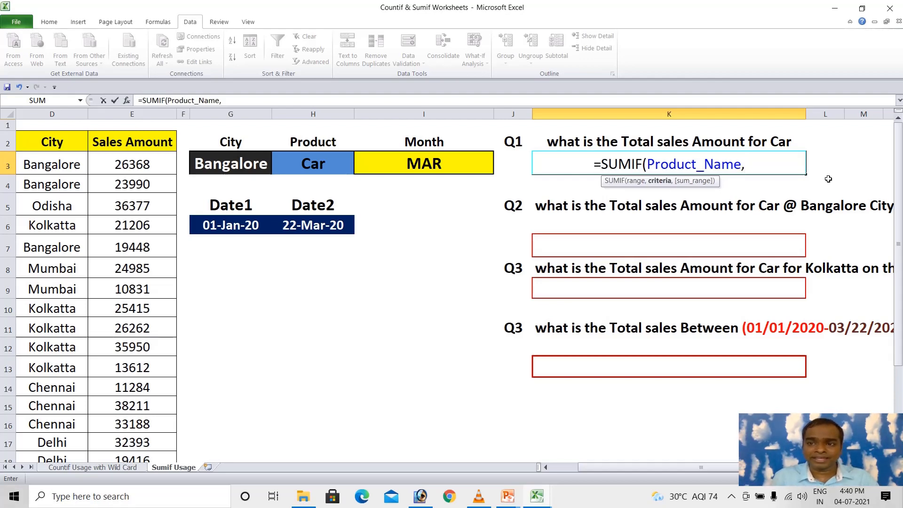
type("\"Car\"")
key("BackSpace")
key("BackSpace")
key("BackSpace")
key("BackSpace")
key("BackSpace")
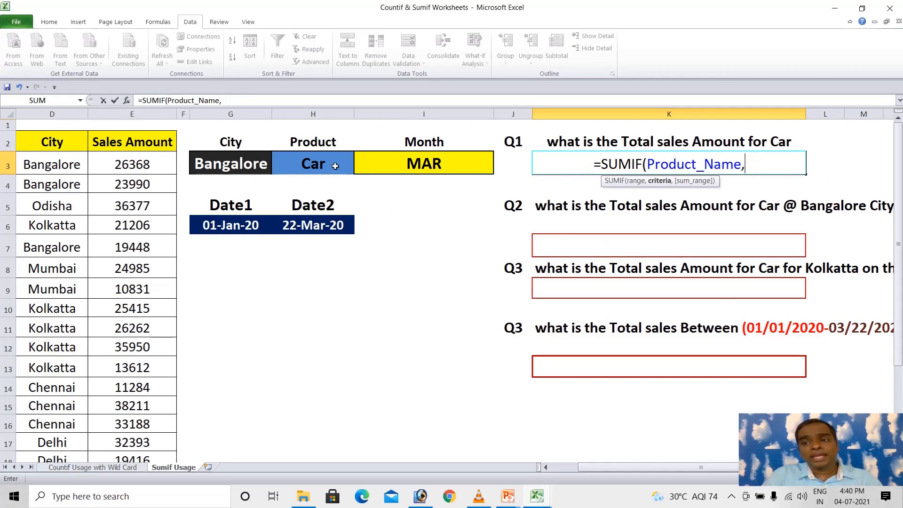
Complete the Q1 SUMIF formula with product cell H3 as the criteria and the named range Sales_Amount as the sum range
left_click(311, 168)
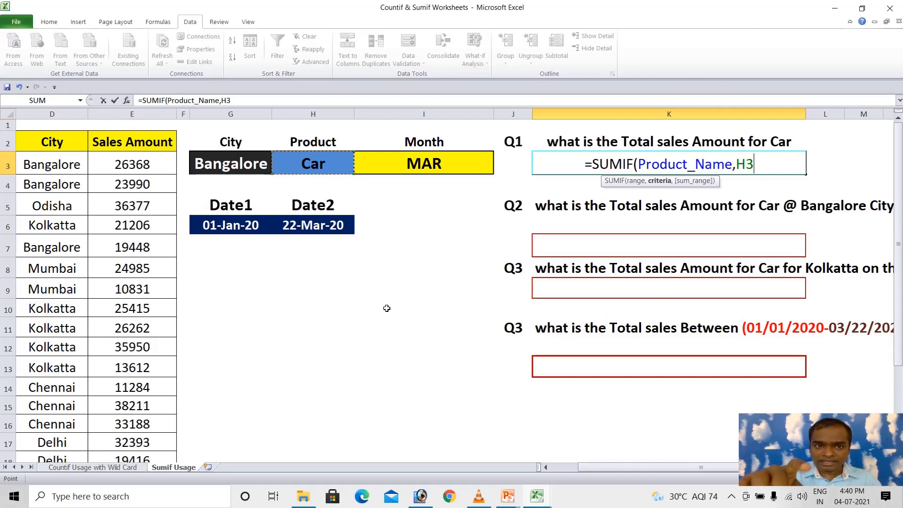
type(",")
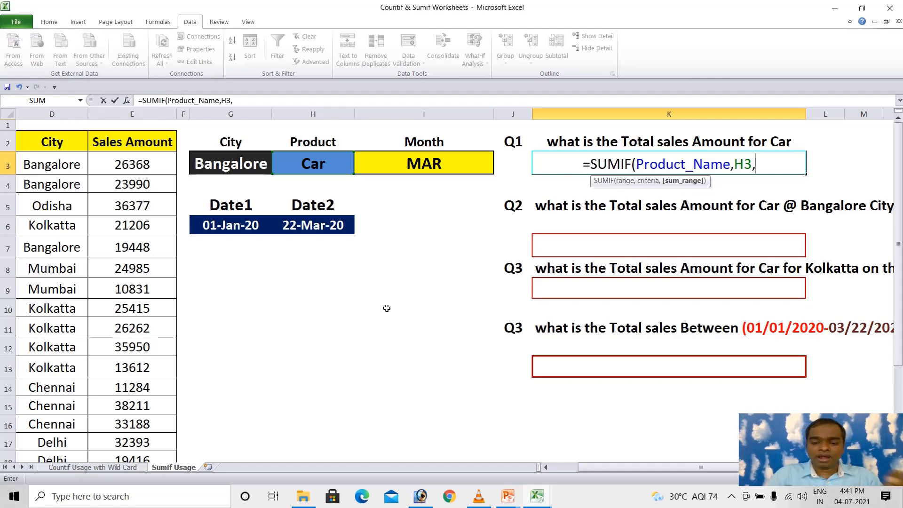
type("sal")
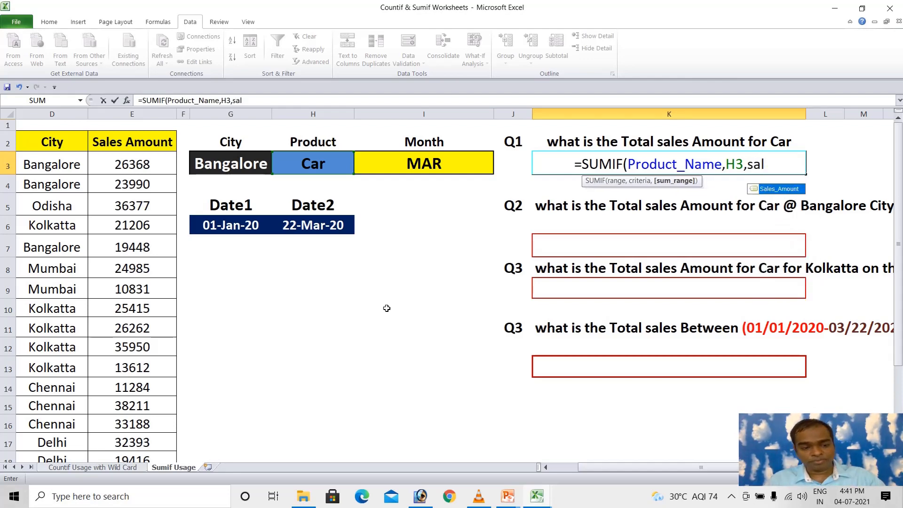
key("Tab")
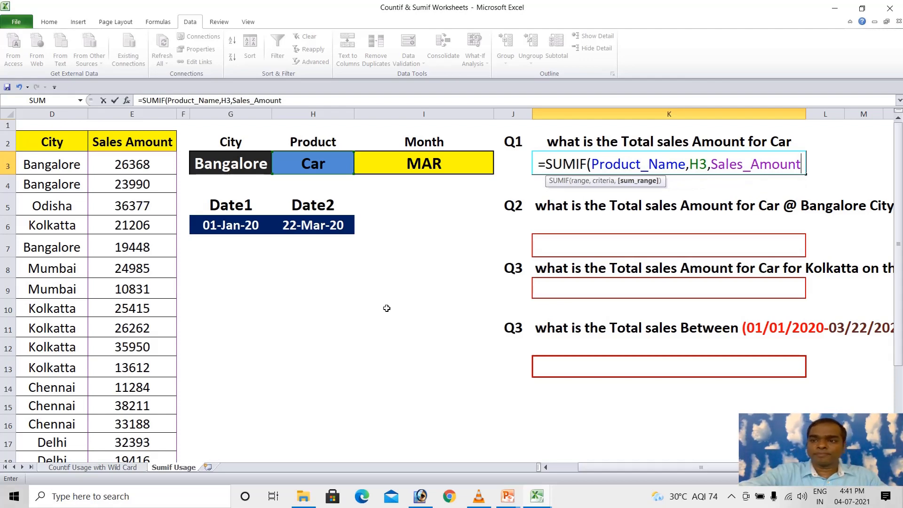
type(")")
key("Return")
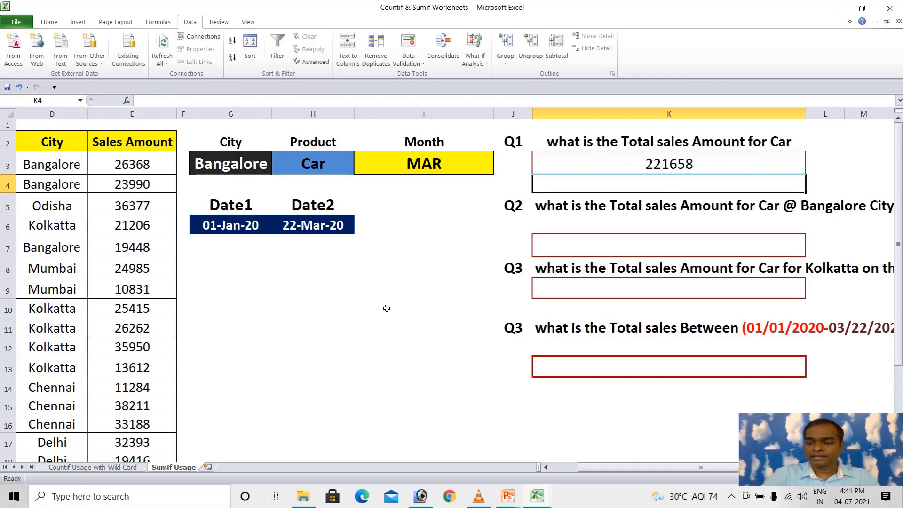
key("Up")
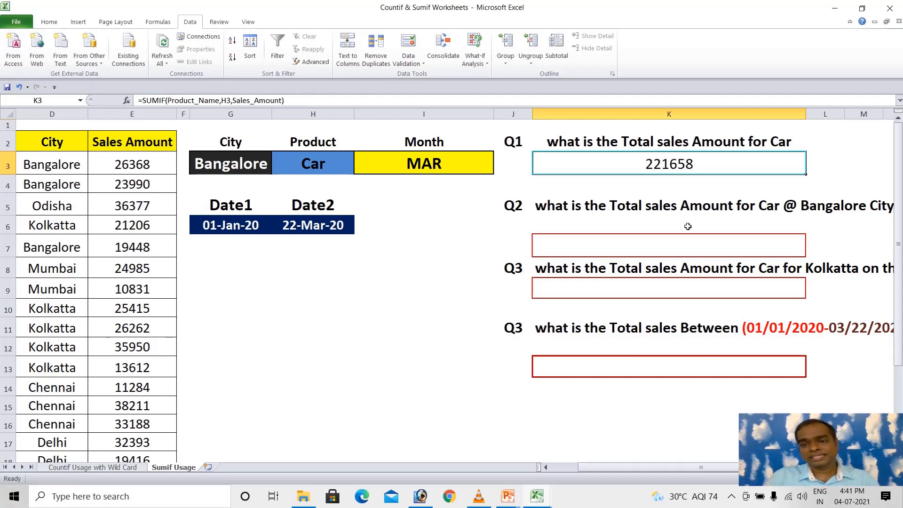
Begin a SUMIFS formula in the Q2 answer cell K7 with the named range Sales_Amount as its sum range
left_click(611, 246)
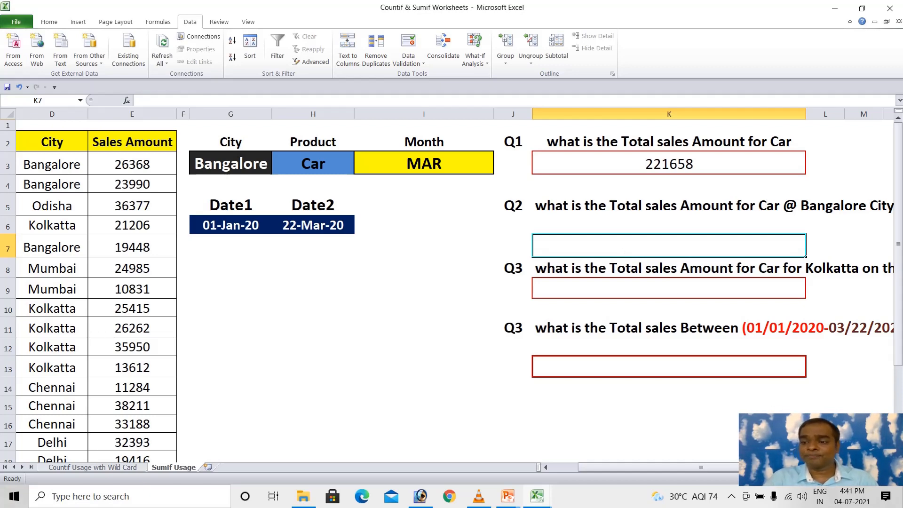
scroll(452, 282, "right", 1)
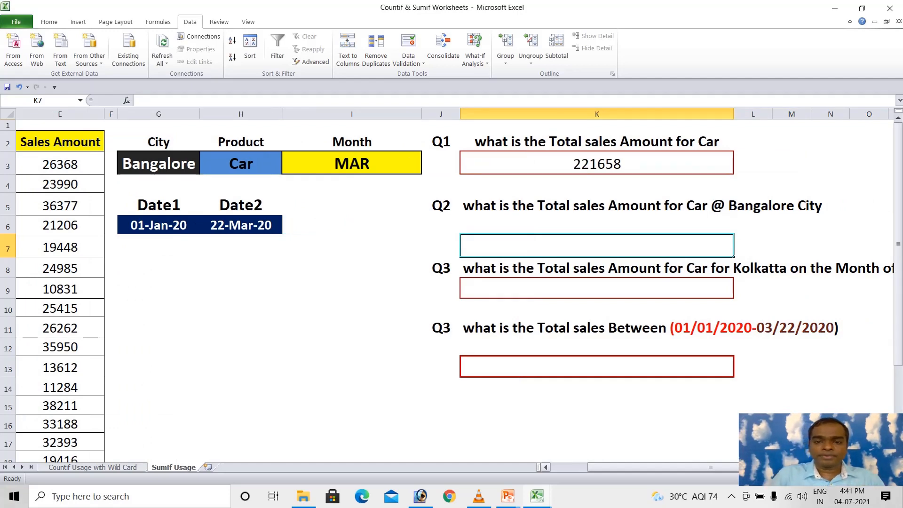
type("=sukmi")
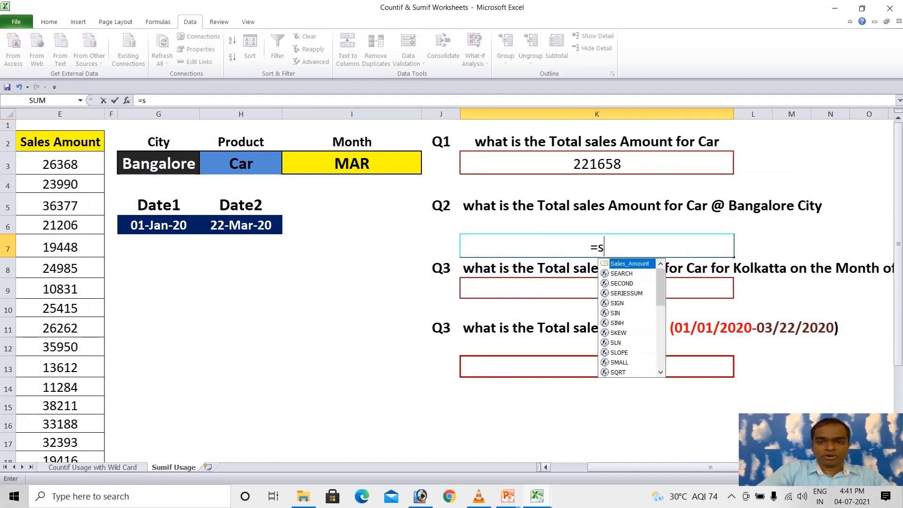
key("BackSpace")
key("BackSpace")
key("BackSpace")
key("BackSpace")
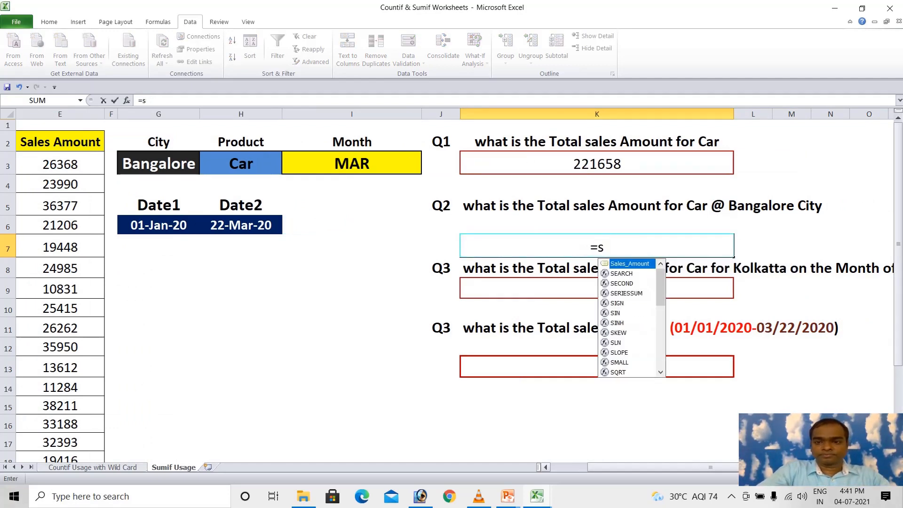
type("um")
key("Down")
key("Down")
key("Down")
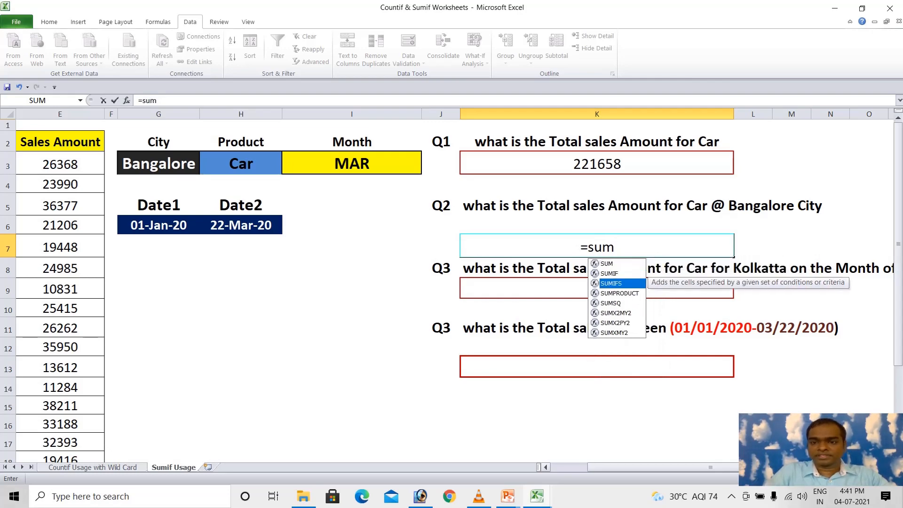
key("Up")
key("Tab")
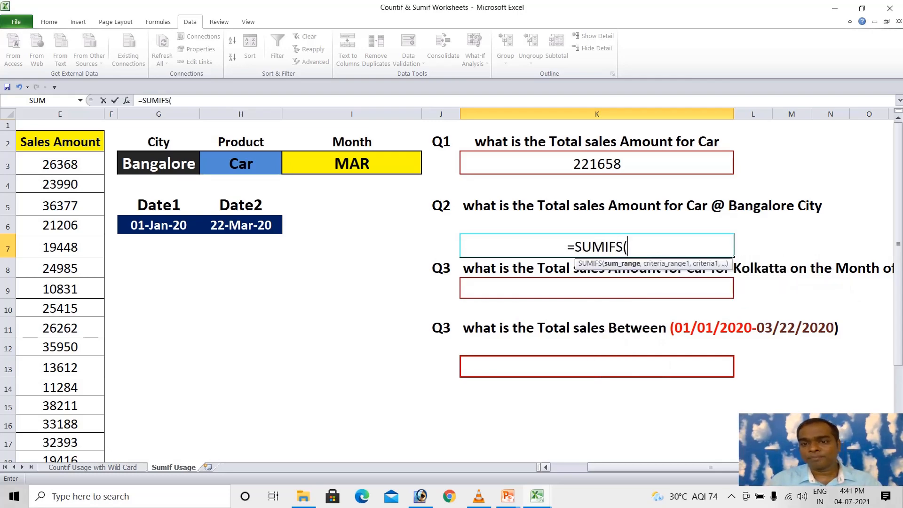
type("sal")
key("Tab")
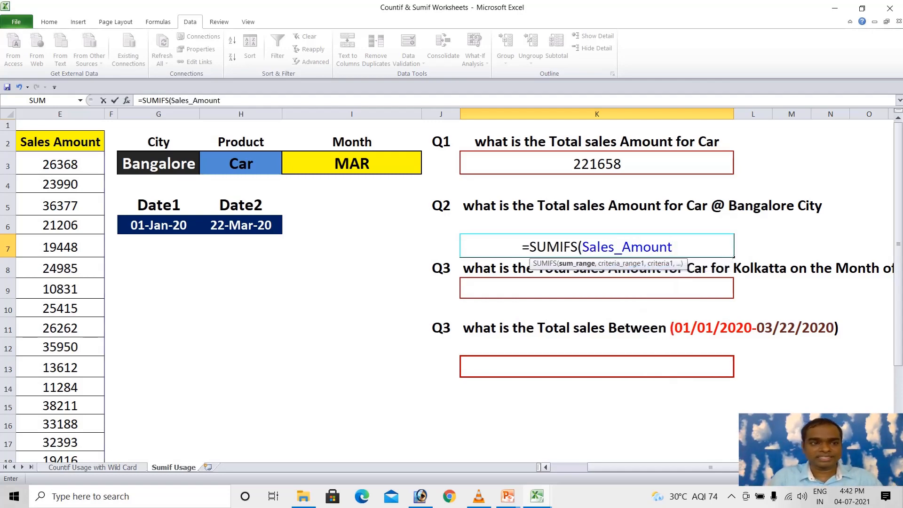
scroll(98, 250, "down", 2)
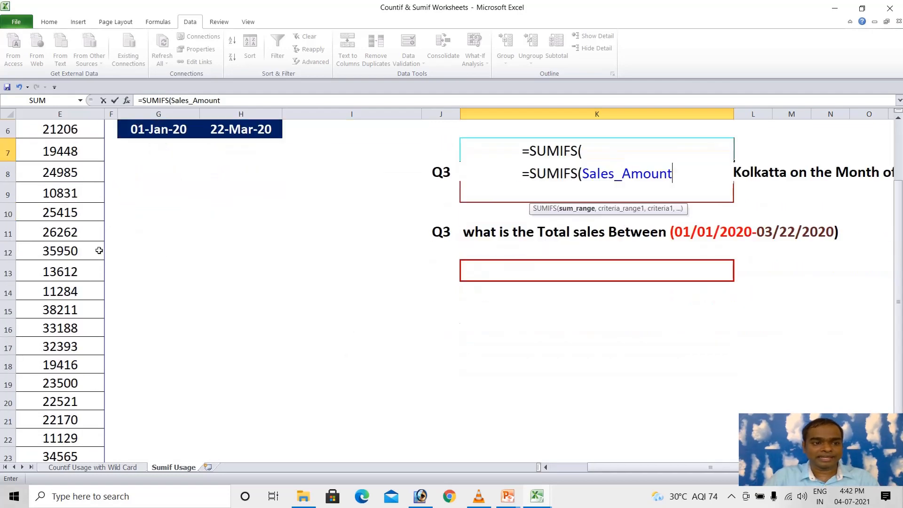
scroll(99, 251, "down", 1)
scroll(99, 249, "up", 3)
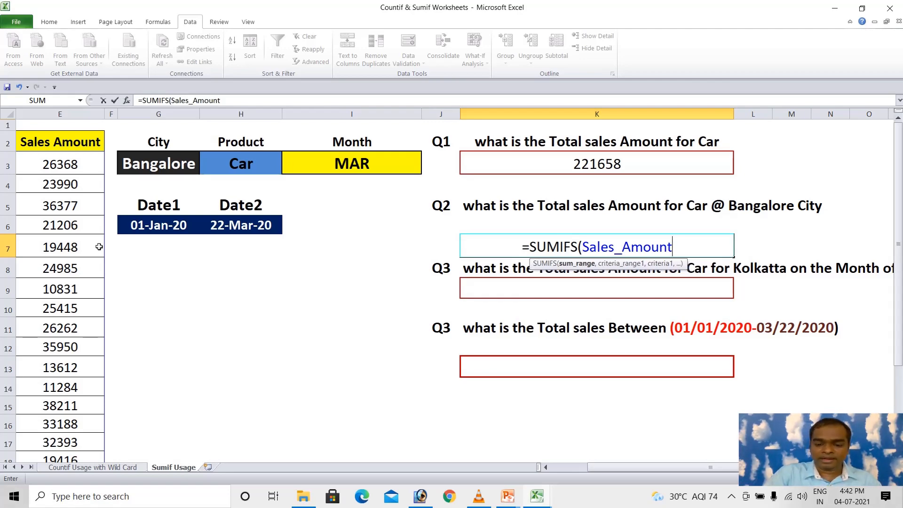
Add the named range Product_Name with product cell H3 as the first criteria pair of the Q2 SUMIFS formula
type(",")
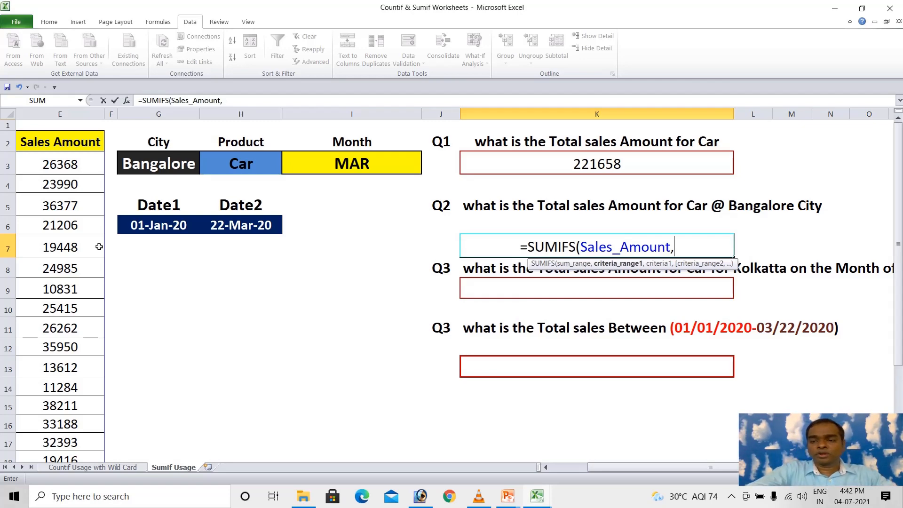
type("pro")
key("Down")
key("Down")
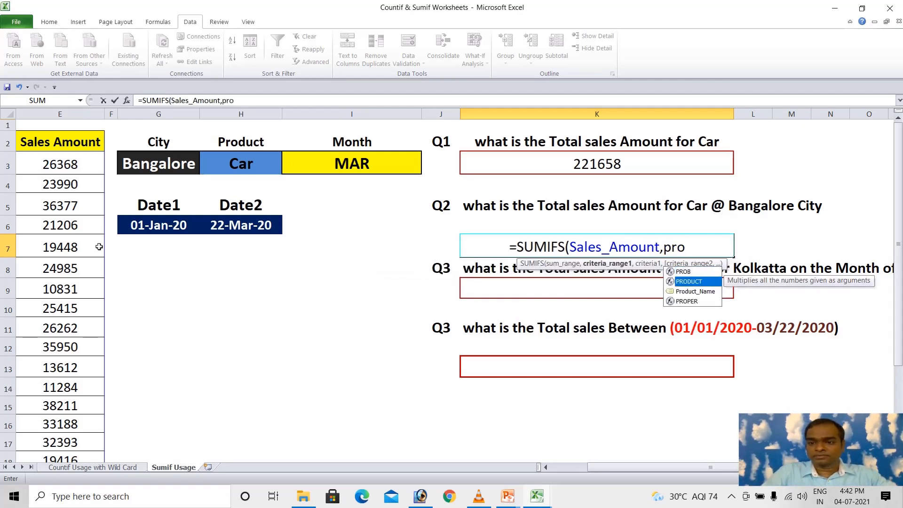
key("Tab")
type(",")
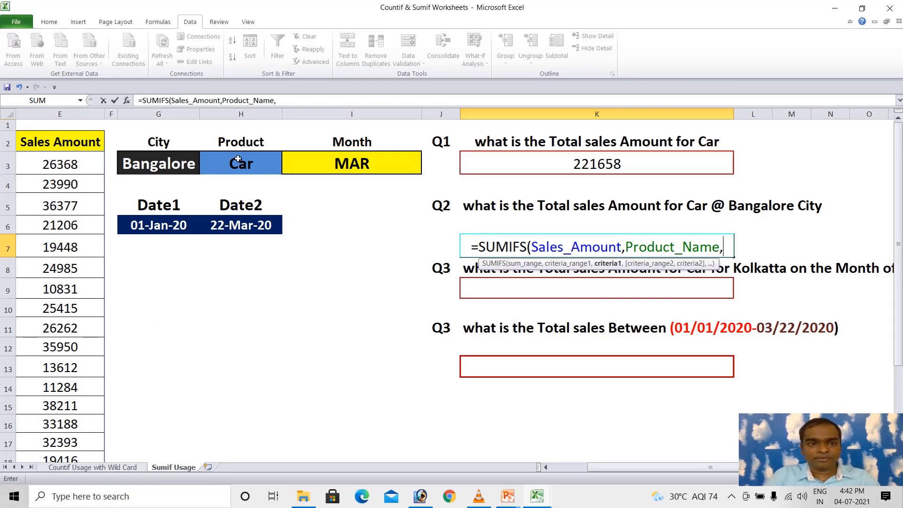
left_click(238, 160)
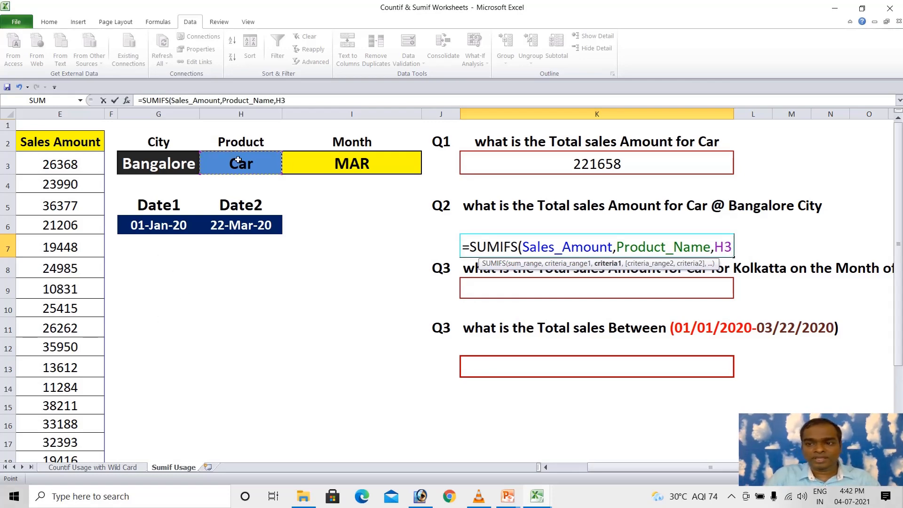
Add the named range City with the text "Bangalore" as the second criteria pair of the Q2 SUMIFS formula
type(",")
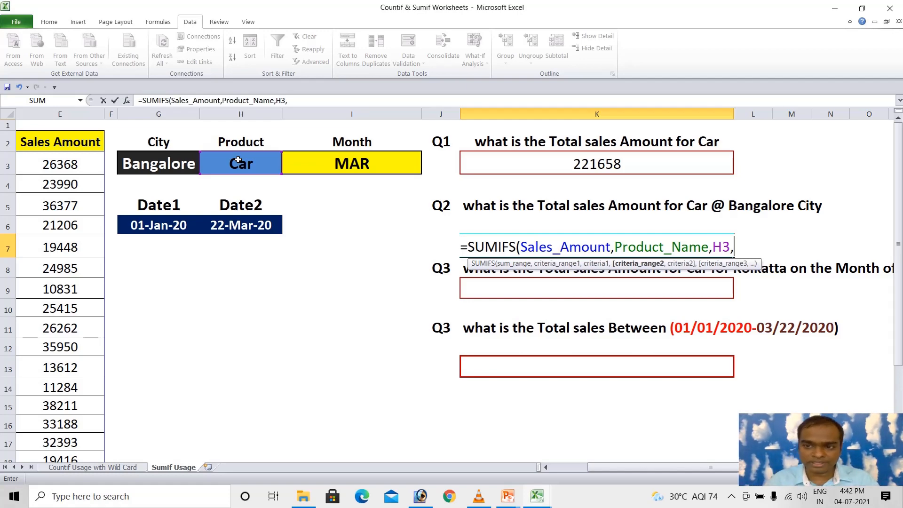
type("City")
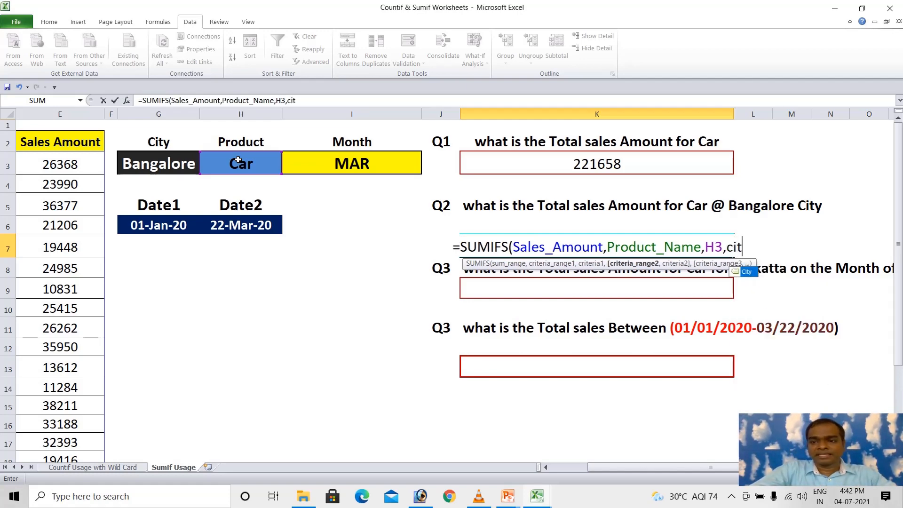
type(",")
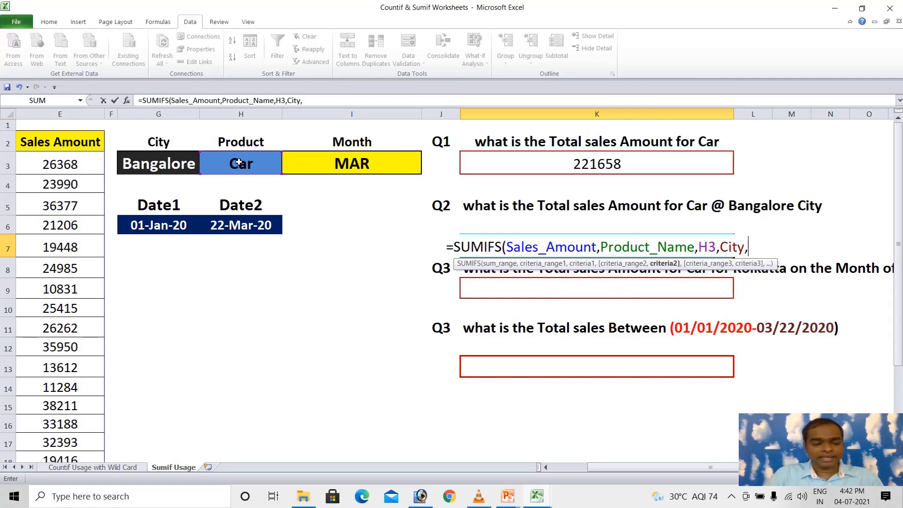
type("\"Bangalore\"")
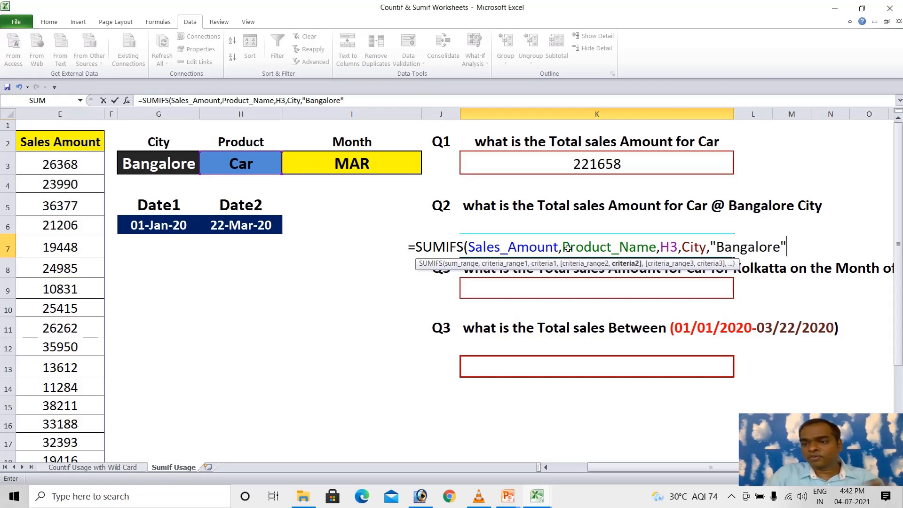
Replace the "Bangalore" text criterion with city cell G3 and complete the Q2 SUMIFS formula in K7
left_click_drag(787, 245, 711, 248)
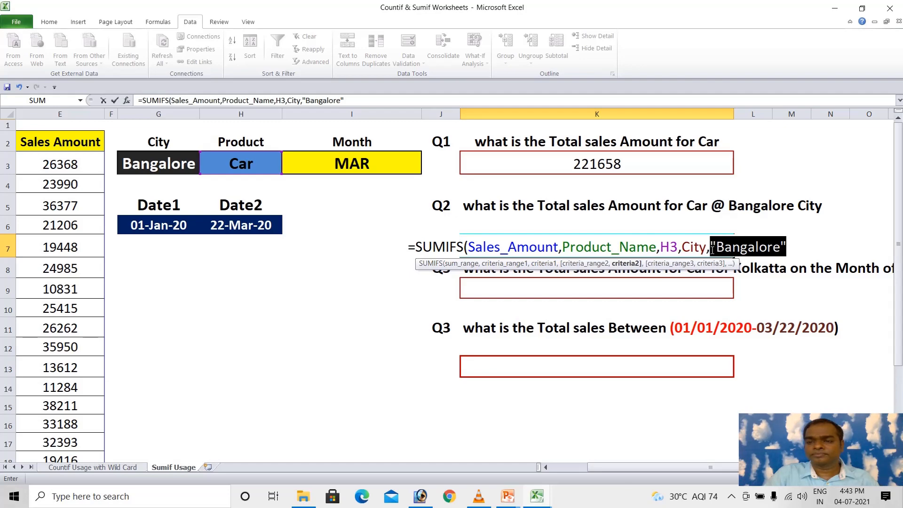
left_click(178, 171)
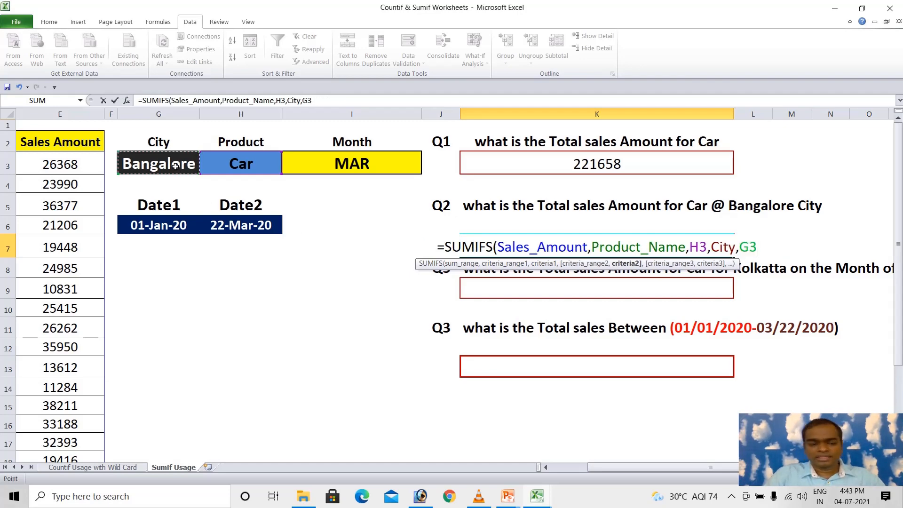
type(")")
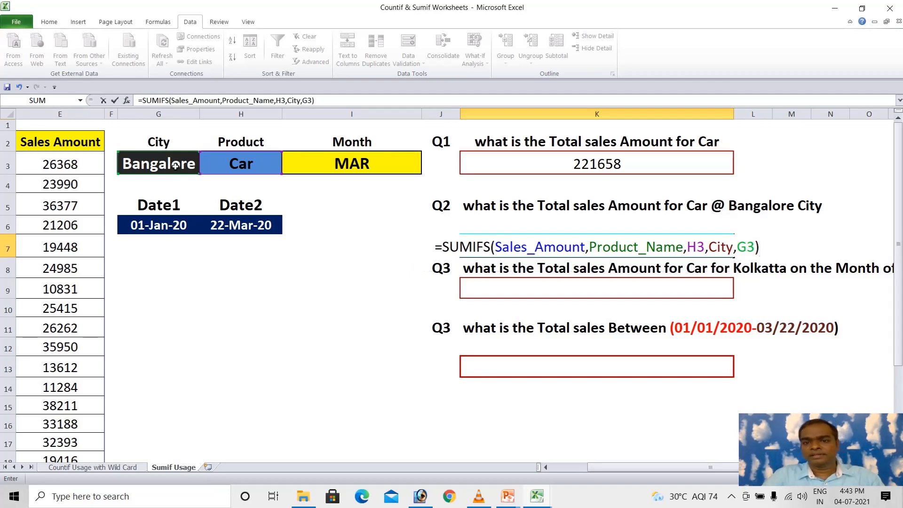
key("Return")
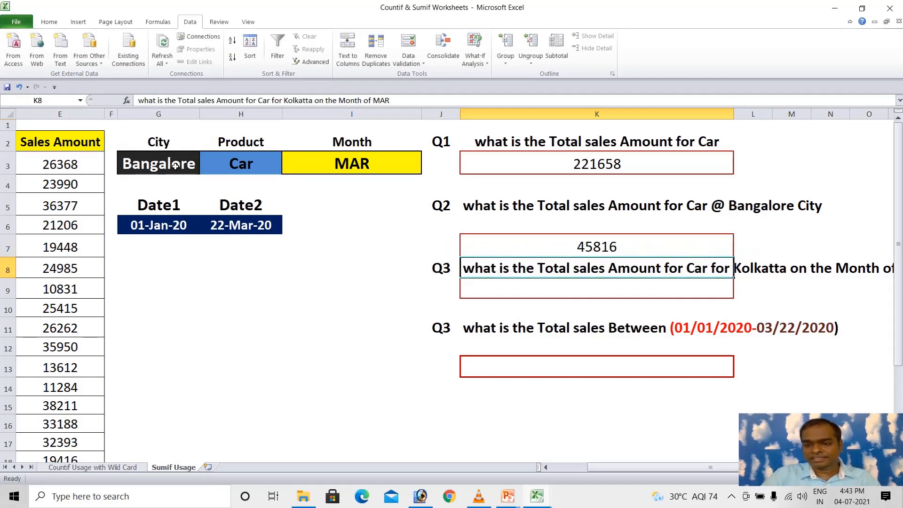
key("Up")
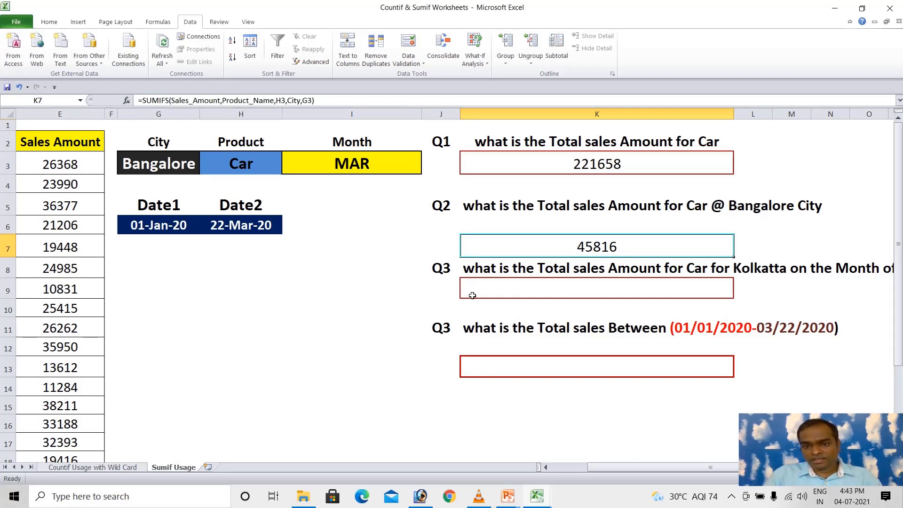
Begin a SUMIFS formula in the Kolkatta question's answer cell K9 with the named range Sales_Amount as its sum range
left_click(493, 298)
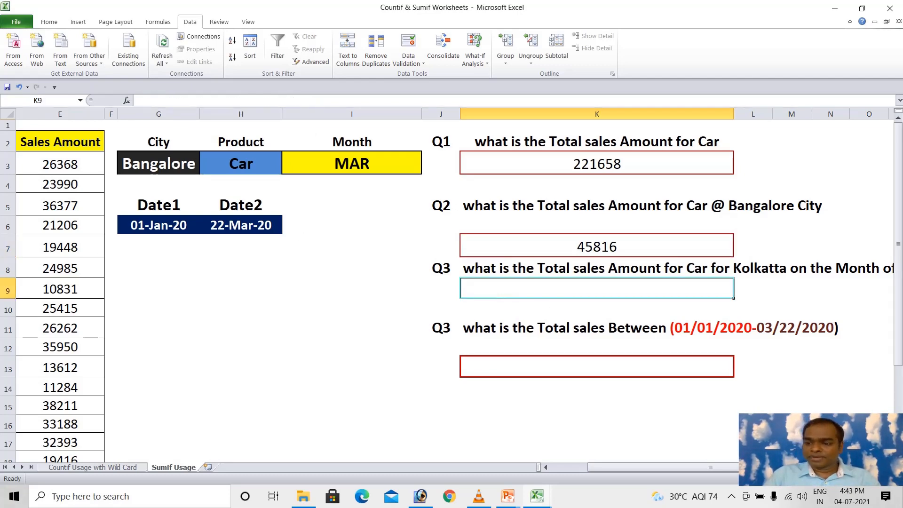
left_click_drag(699, 467, 717, 466)
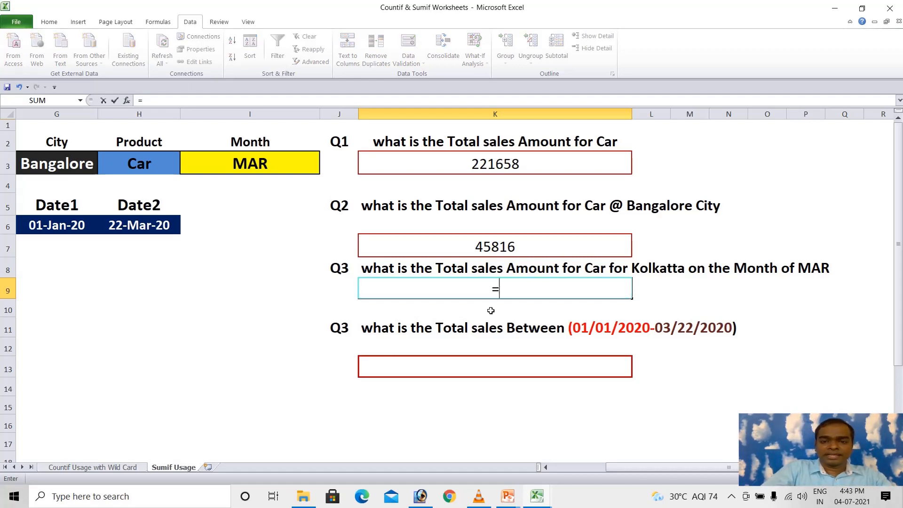
type("sumi")
double_click(506, 315)
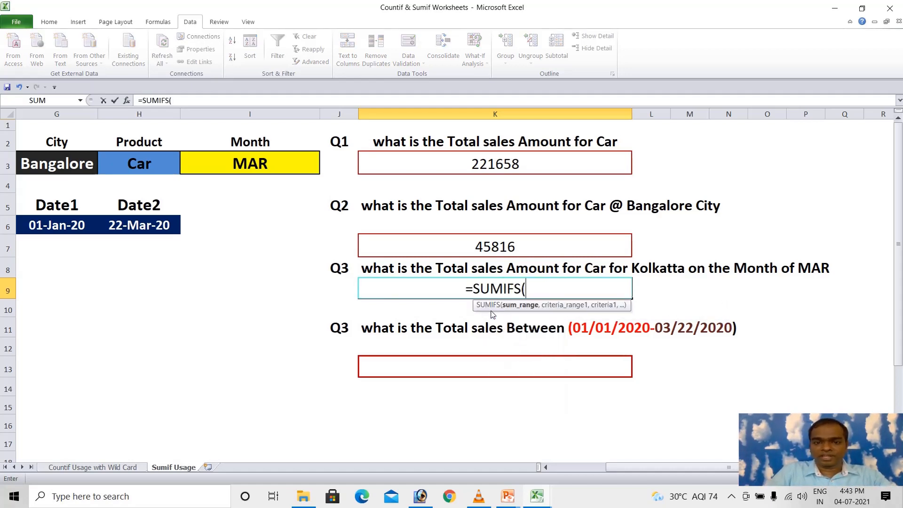
type("sal")
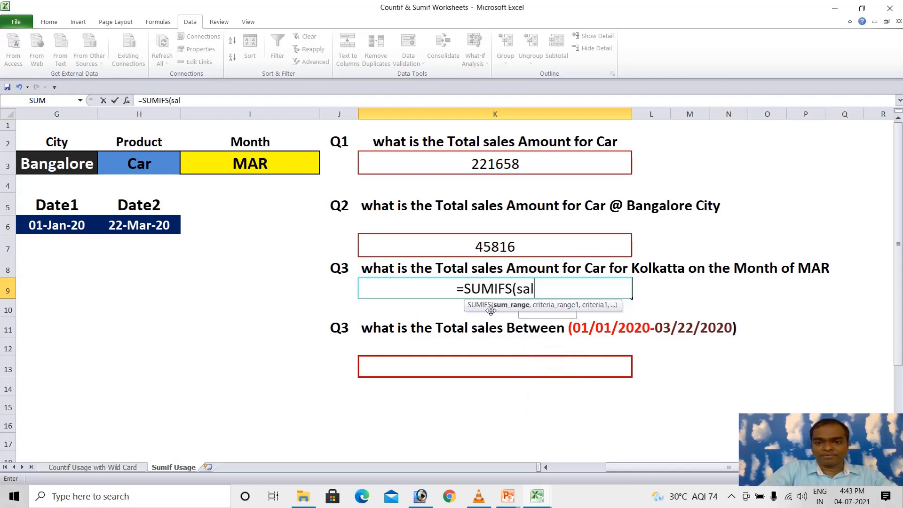
key("Tab")
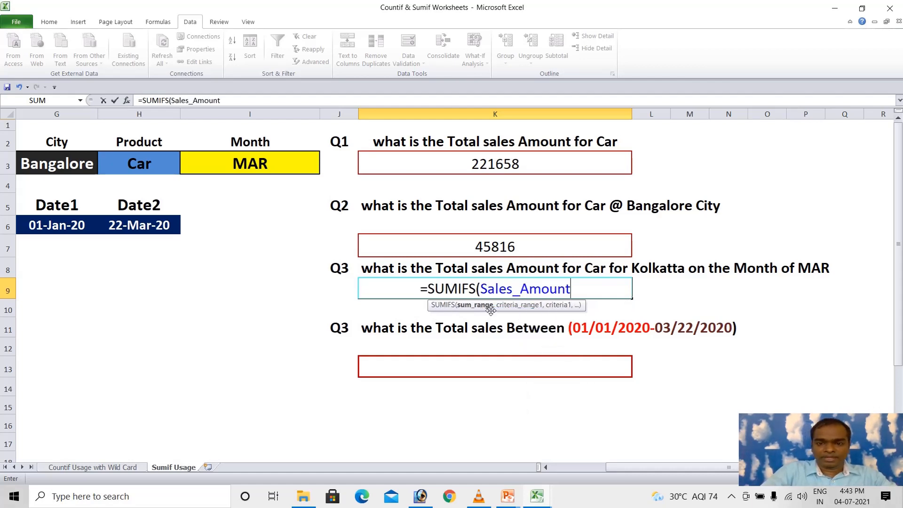
type(",")
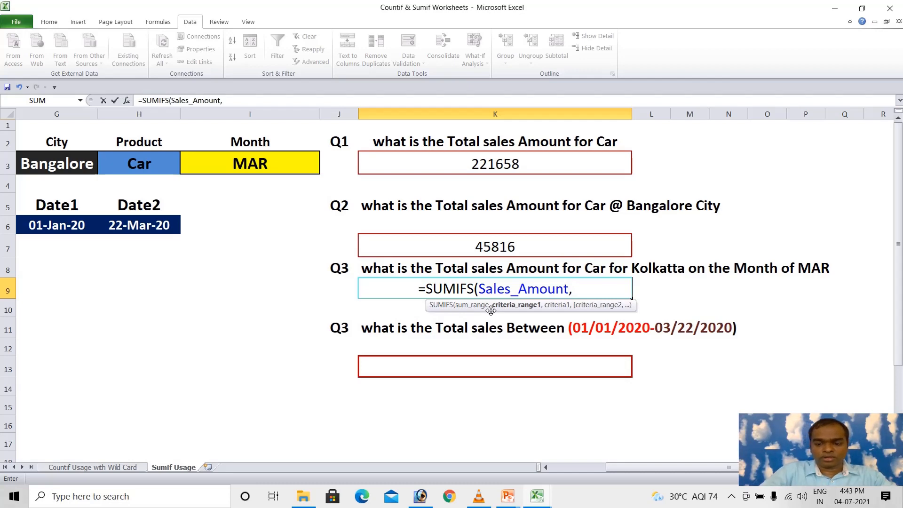
Add the named range Product_Name with product cell H3 as the first criteria pair of the K9 formula
type("pro")
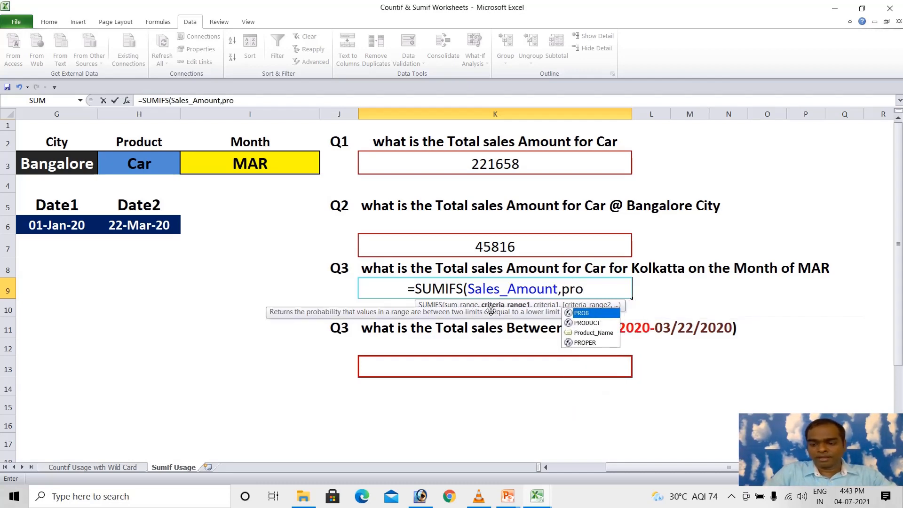
key("Down")
key("Down")
key("Tab")
type(",")
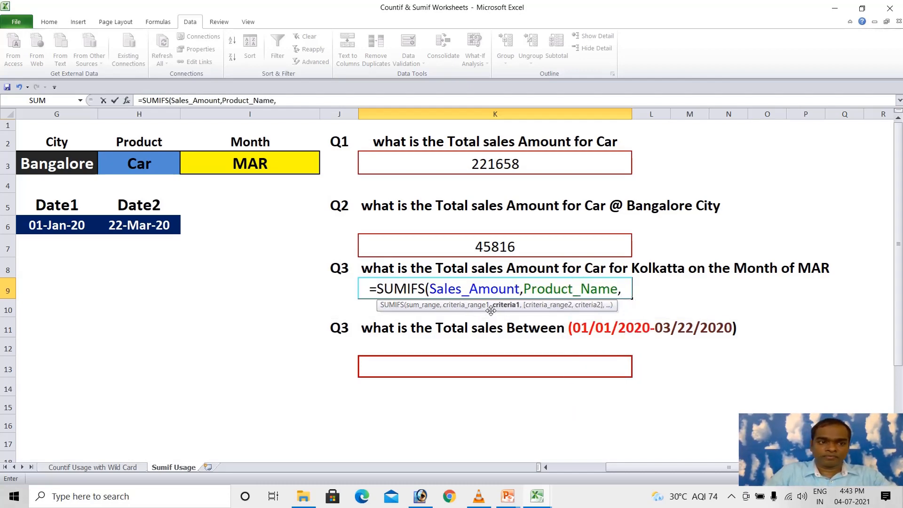
left_click(148, 162)
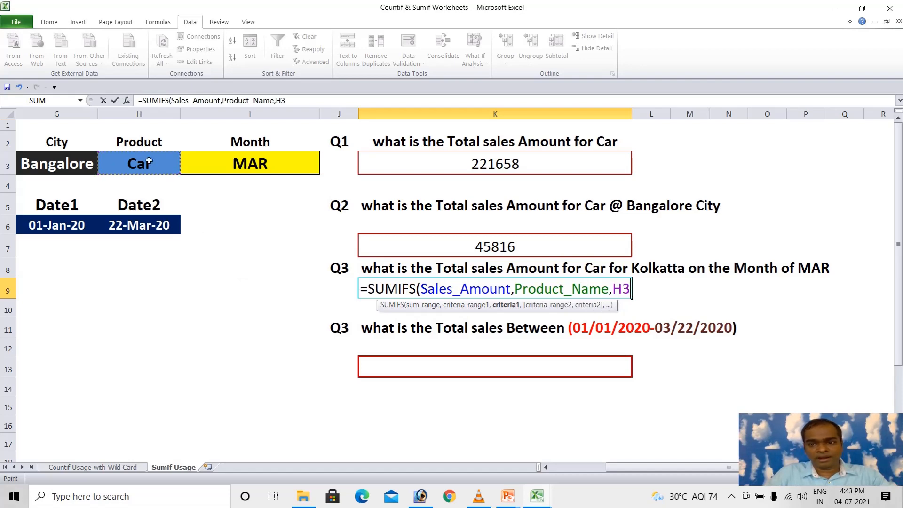
type(",")
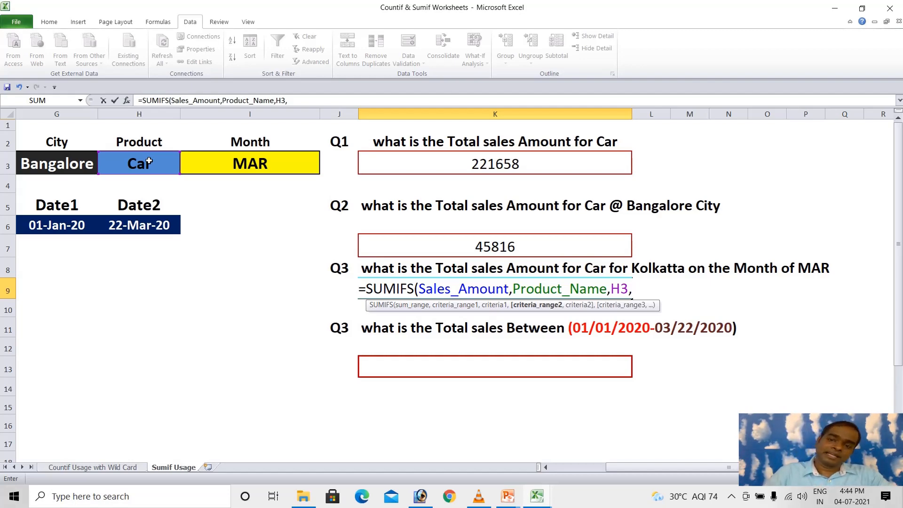
Add the named range City with the text "Kolkatta" as the second criteria pair of the K9 formula
type("City,")
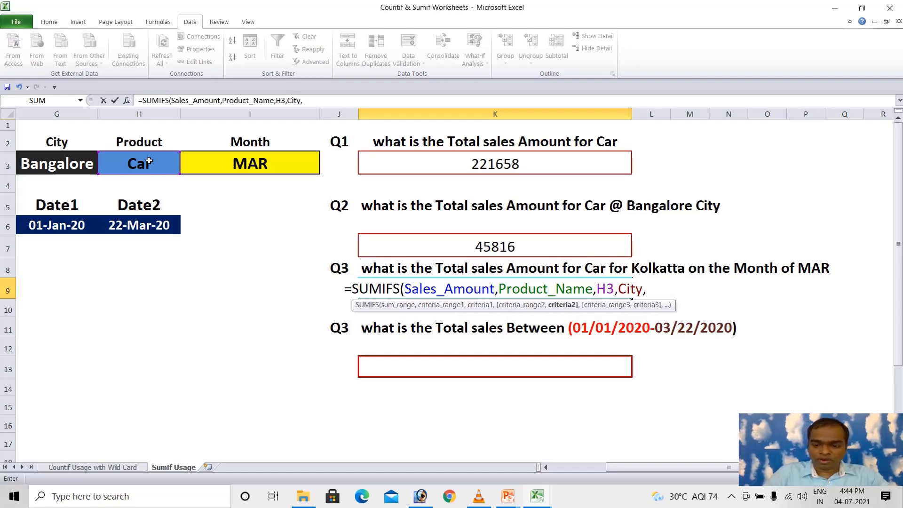
type("\"Ko")
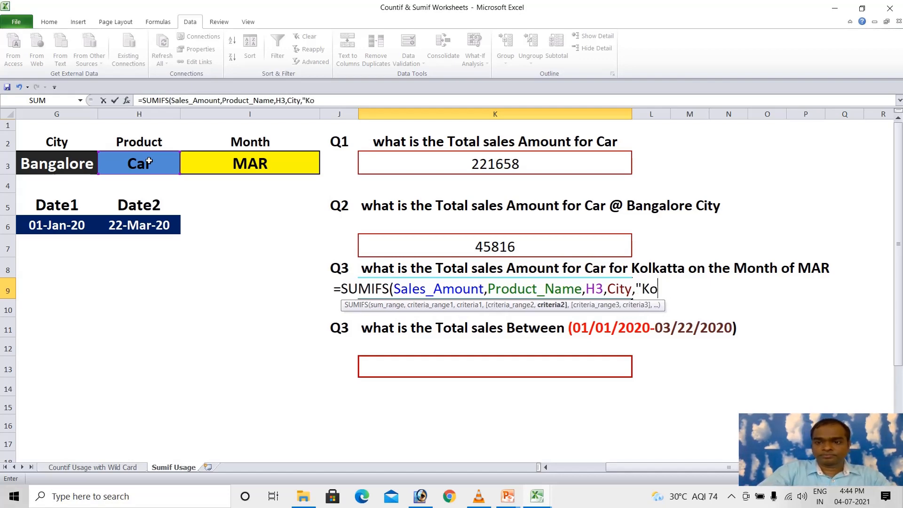
type("lkatta")
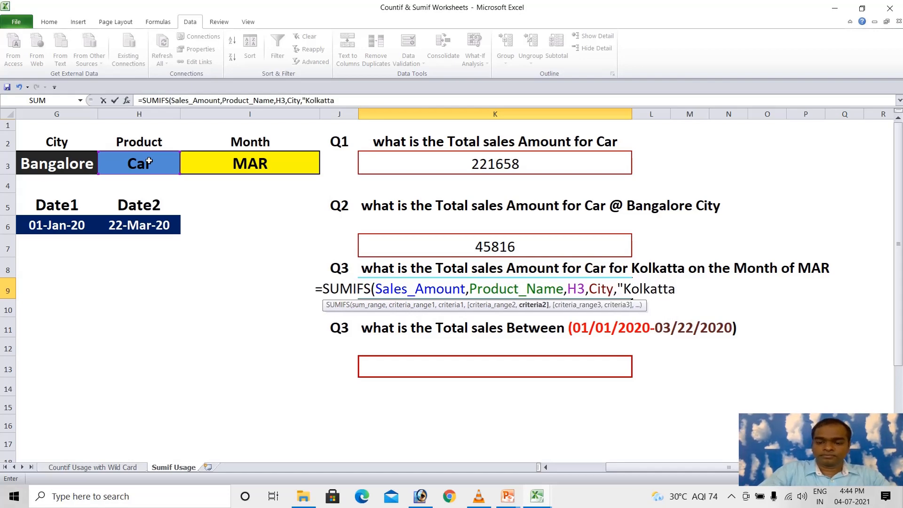
type("\",")
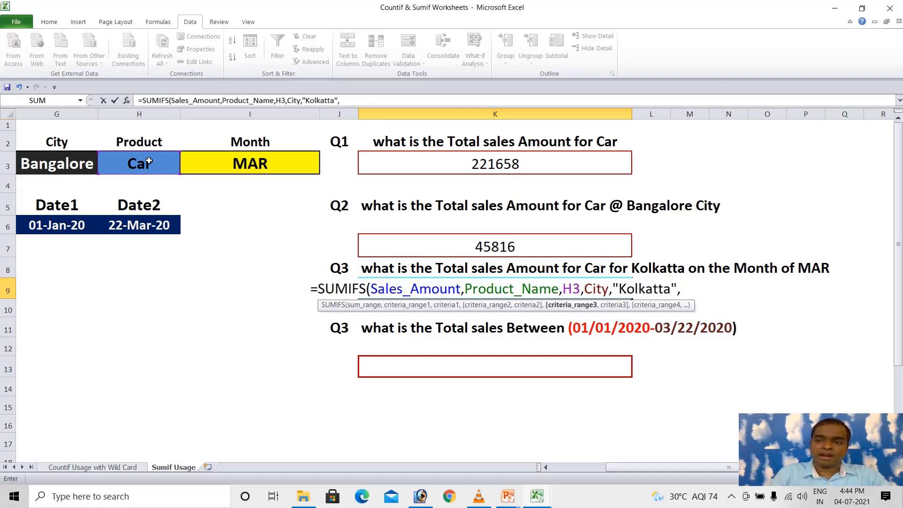
type("mon")
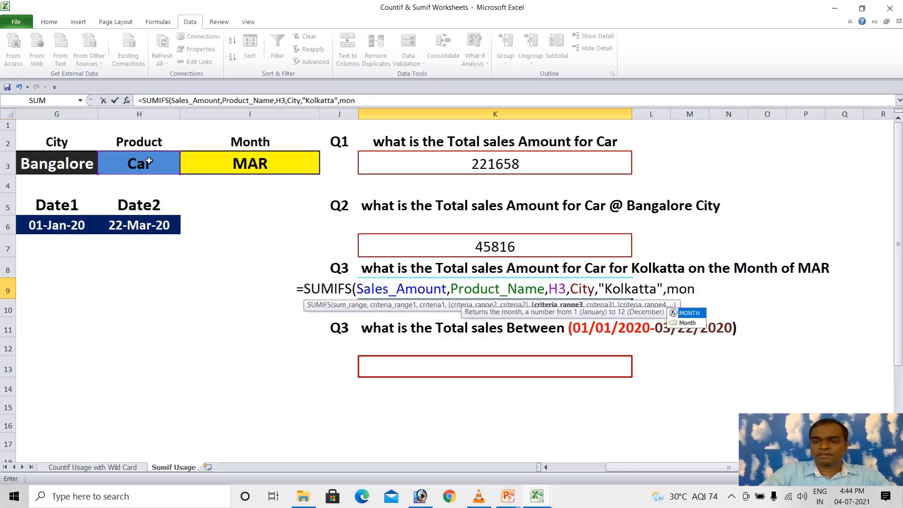
key("Tab")
key("BackSpace")
key("BackSpace")
key("BackSpace")
key("BackSpace")
key("BackSpace")
key("BackSpace")
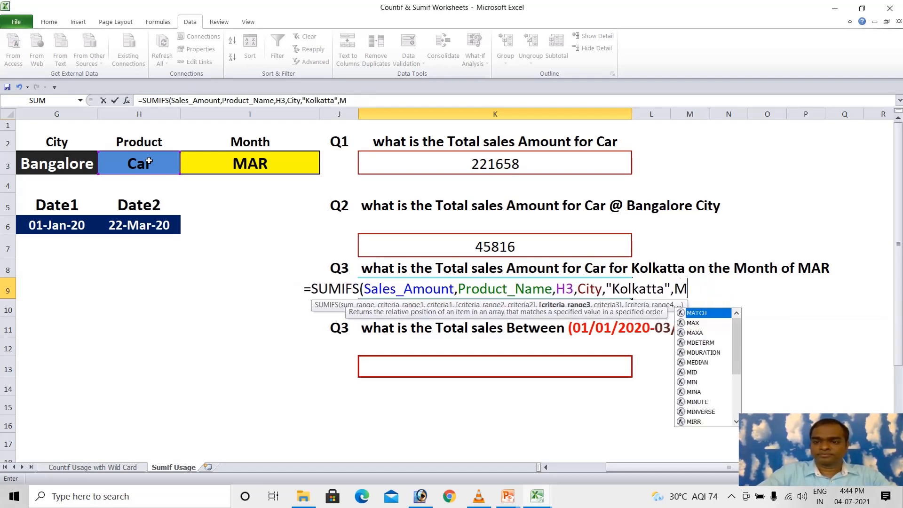
Complete the K9 SUMIFS formula with the named range Month and month cell I3 as the third criteria pair
type("mon")
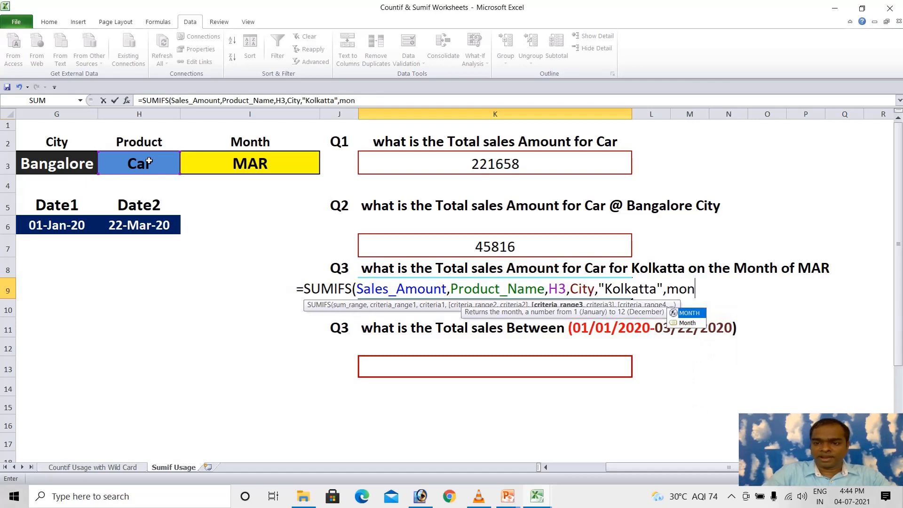
key("Down")
key("Tab")
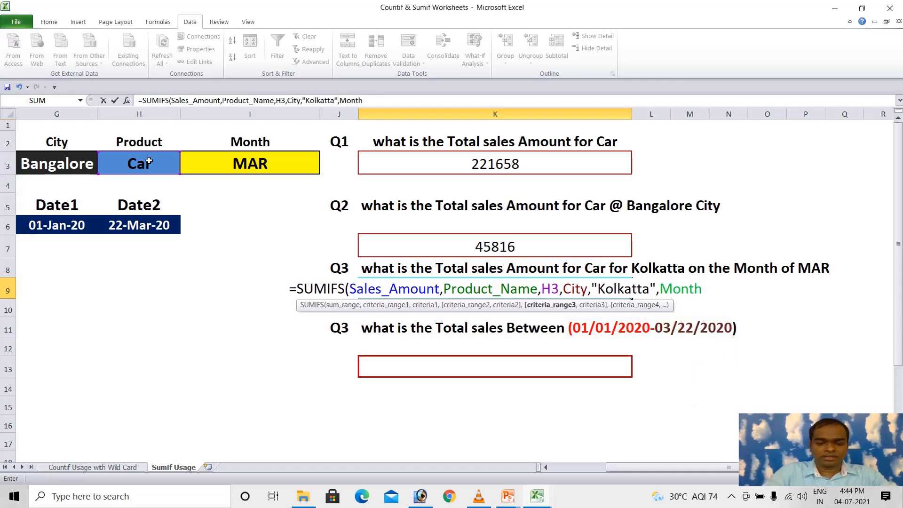
type(",")
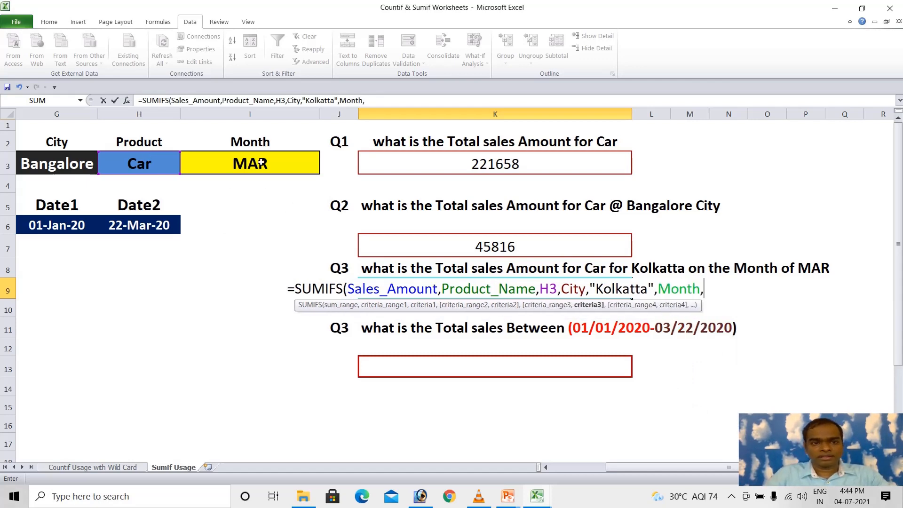
left_click(262, 163)
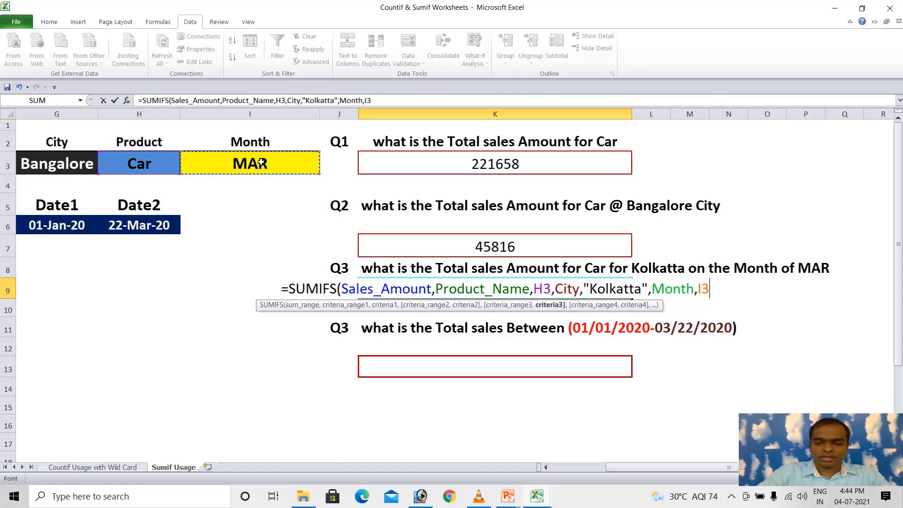
type(")")
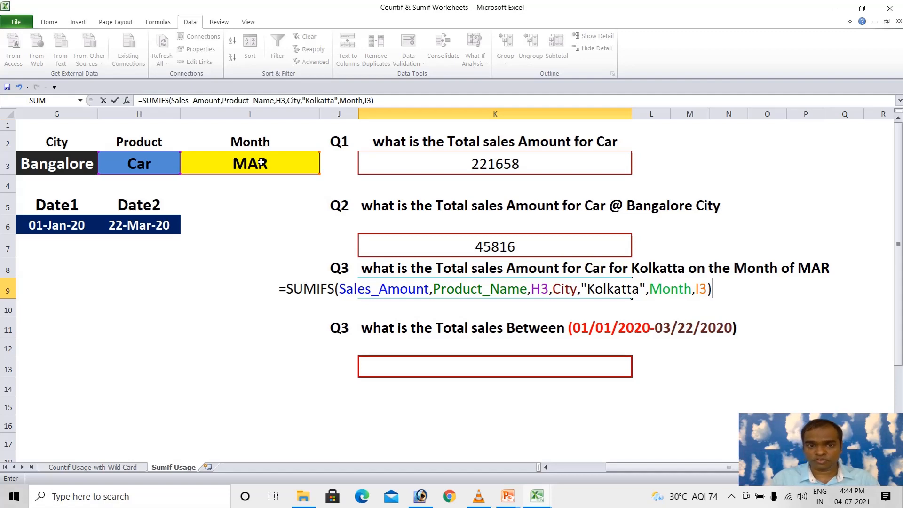
key("Return")
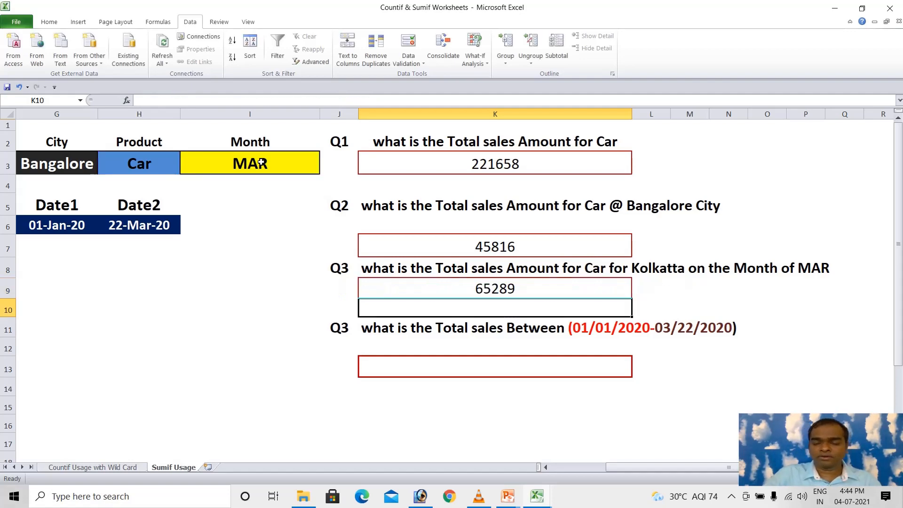
Make the answer in cell K9 bold
left_click(519, 293)
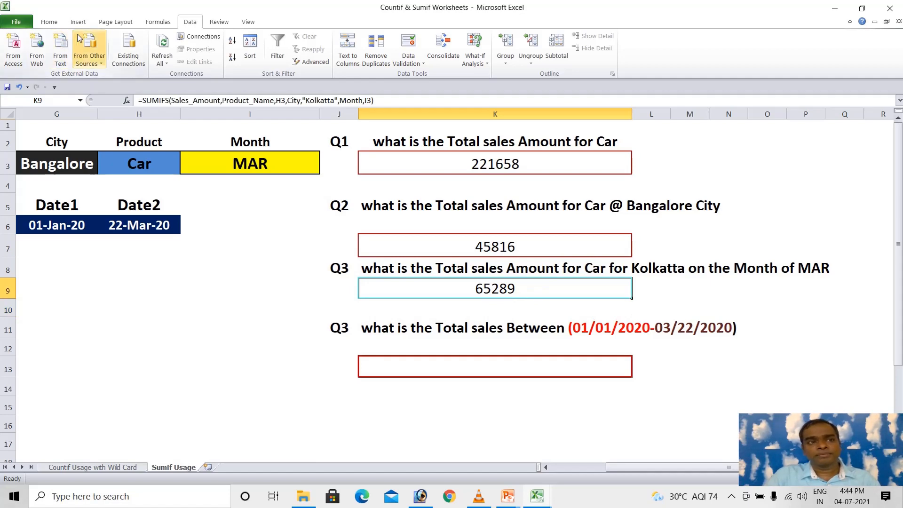
left_click(49, 22)
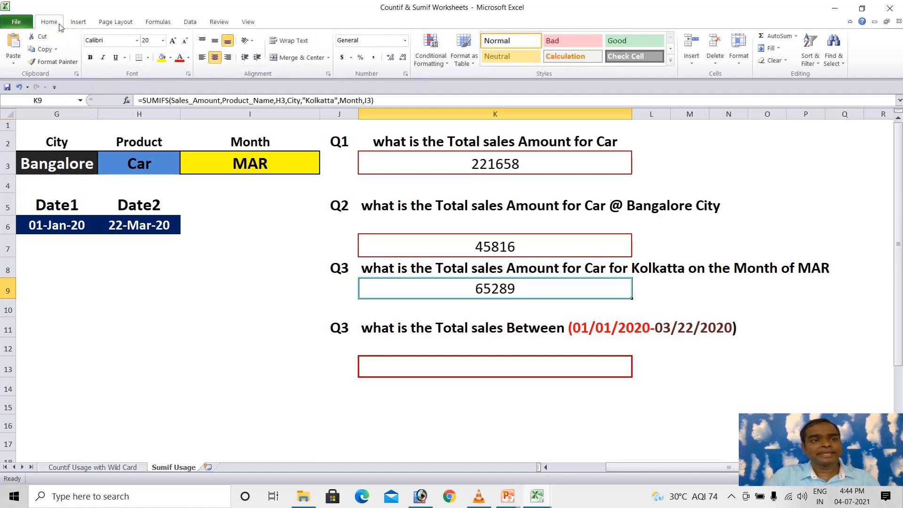
left_click(88, 57)
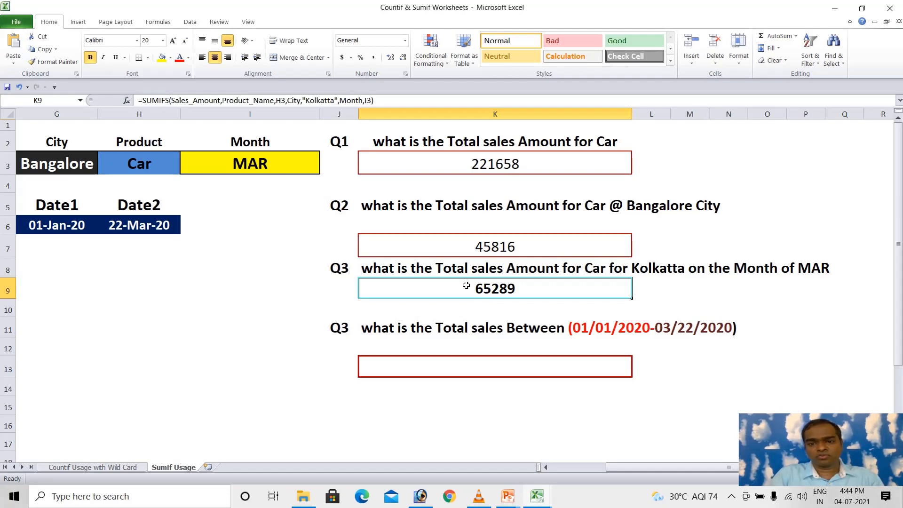
Turn on filtering for the data table's header row A2:E2
key("Home")
key("ctrl+Up")
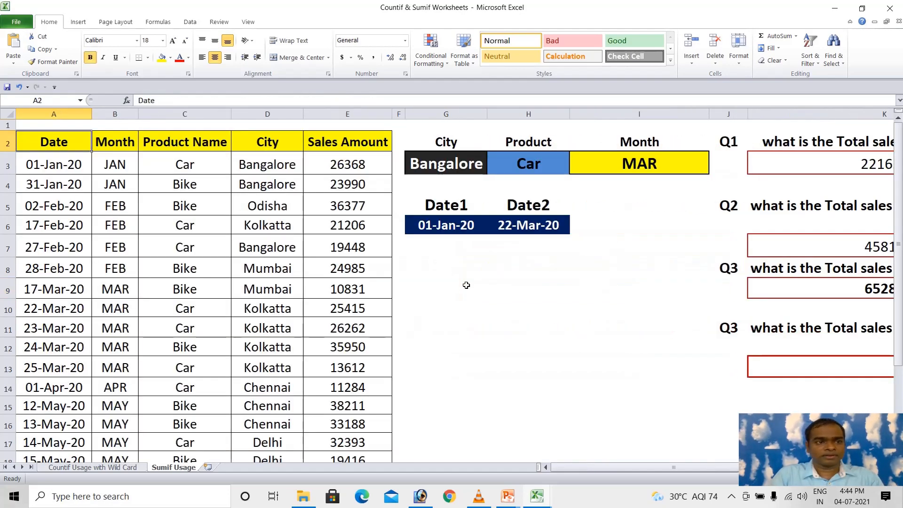
key("shift+Right")
key("shift+Right")
key("shift+Right")
key("shift+Right")
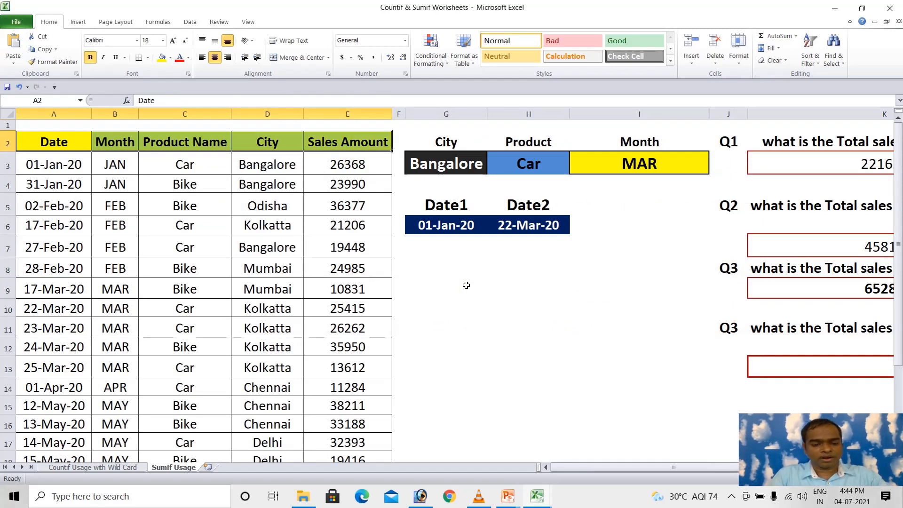
key("alt+a")
key("t")
Filter the Month column to show only MAR
key("Right")
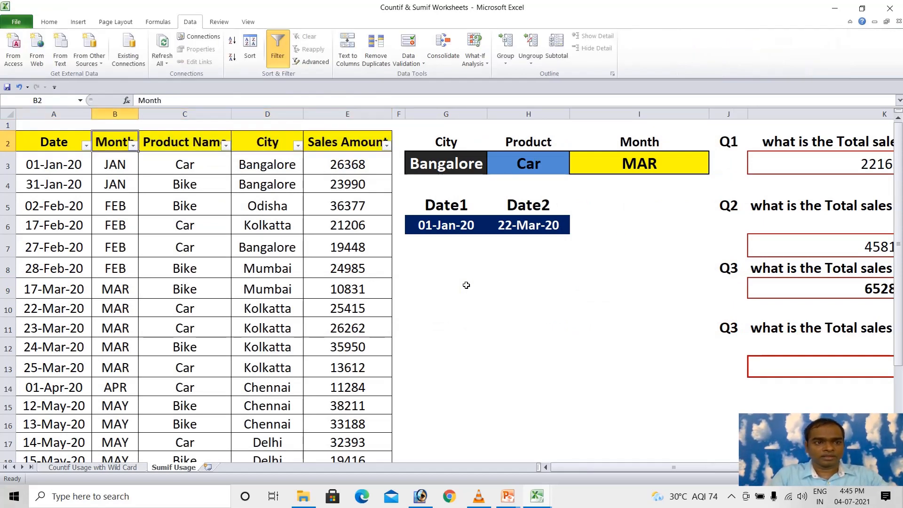
key("alt+Down")
key("Down")
key("Down")
key("Down")
key("Down")
key("Down")
key("Down")
key("Down")
key("Down")
key("Down")
key("Up")
key("space")
key("Down")
key("Down")
key("Down")
key("Down")
key("Down")
key("Down")
key("Down")
key("space")
key("Tab")
key("Return")
Filter the Product Name column to show only Car
key("Right")
key("Right")
key("Left")
key("alt+Down")
key("Down")
key("Down")
key("Down")
key("Down")
key("Down")
key("Down")
key("Down")
key("space")
key("Tab")
key("Return")
Check the cities left in the City filter and select the filtered sales amounts in E10:E13 to read their sum
key("Right")
key("alt+Down")
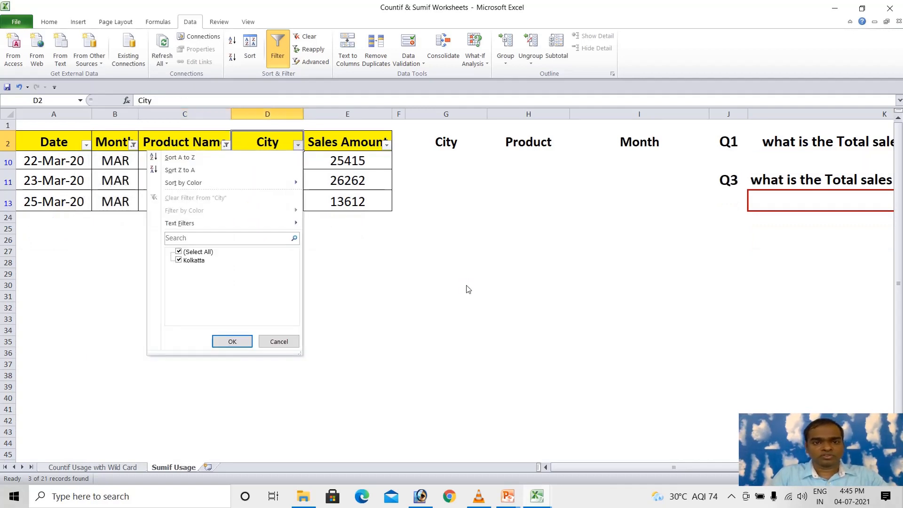
key("Escape")
key("Right")
key("Down")
key("shift+Down")
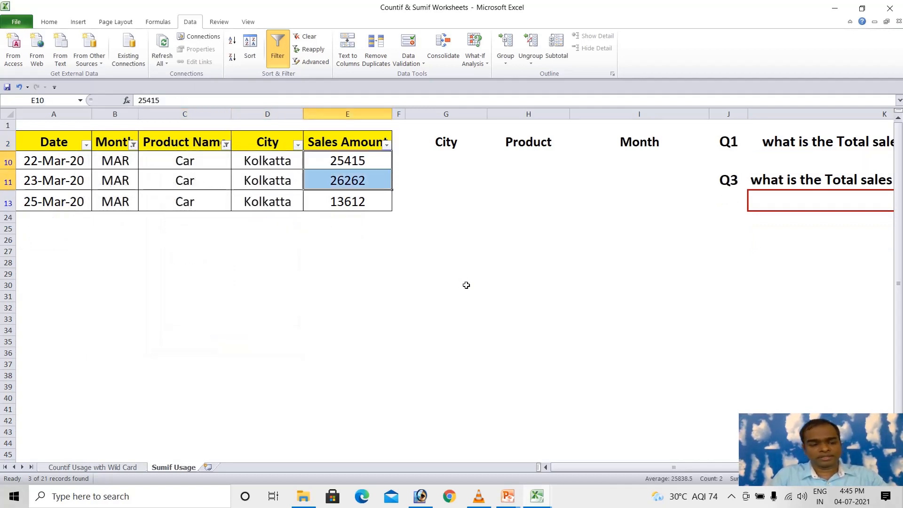
key("shift+Down")
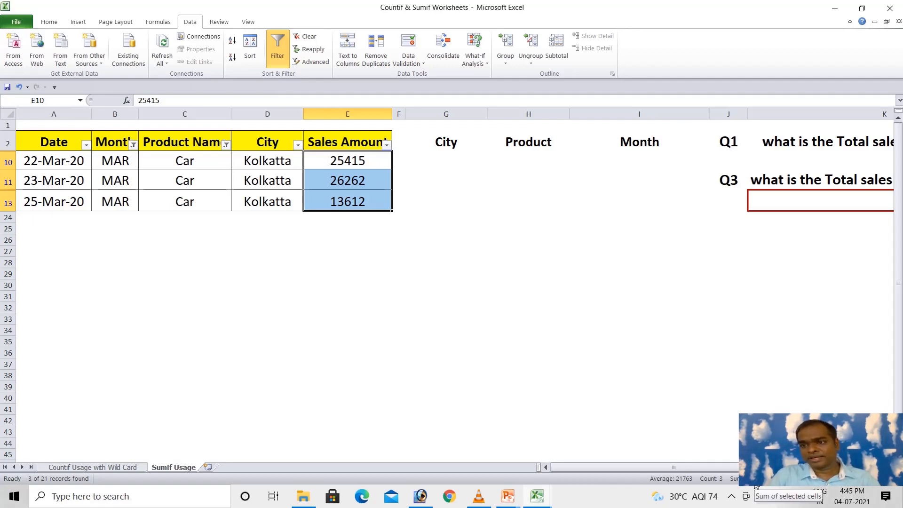
Remove the filters from the data table and return to the Q3 formula in cell K9
key("alt+a")
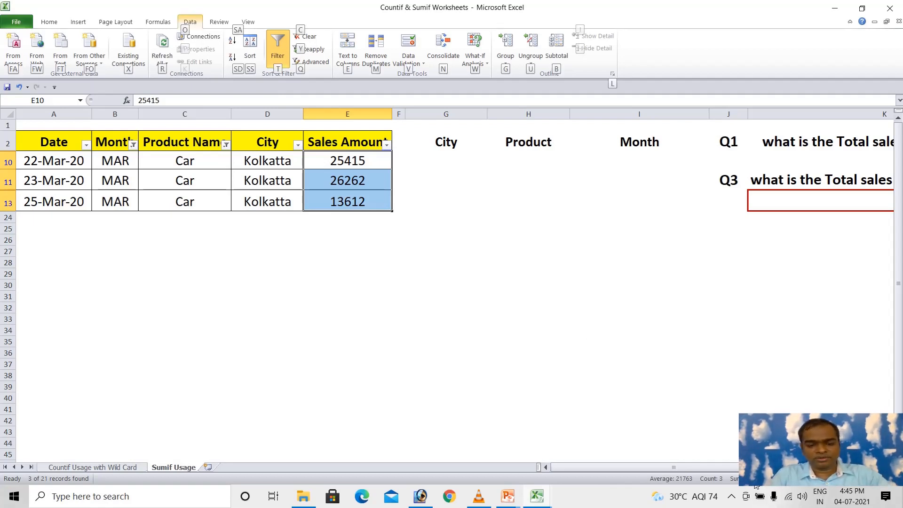
key("t")
key("Right")
key("Right")
key("Right")
key("Right")
key("Right")
key("Right")
key("Right")
key("Right")
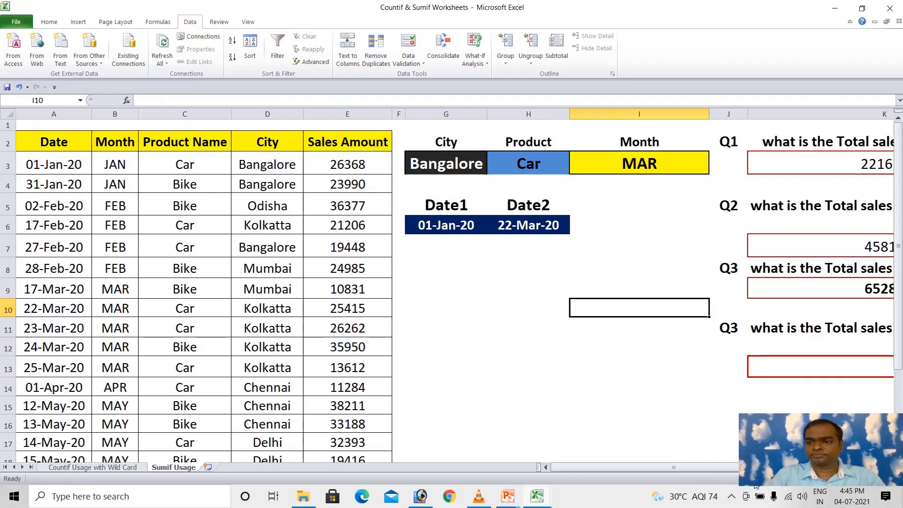
key("Right")
key("Right")
key("Left")
key("Left")
key("Left")
key("Left")
key("Left")
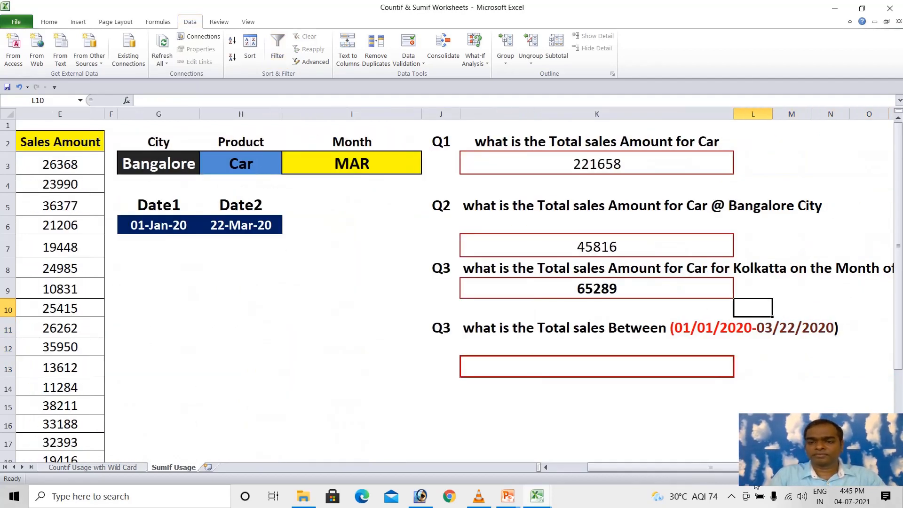
key("Up")
key("Right")
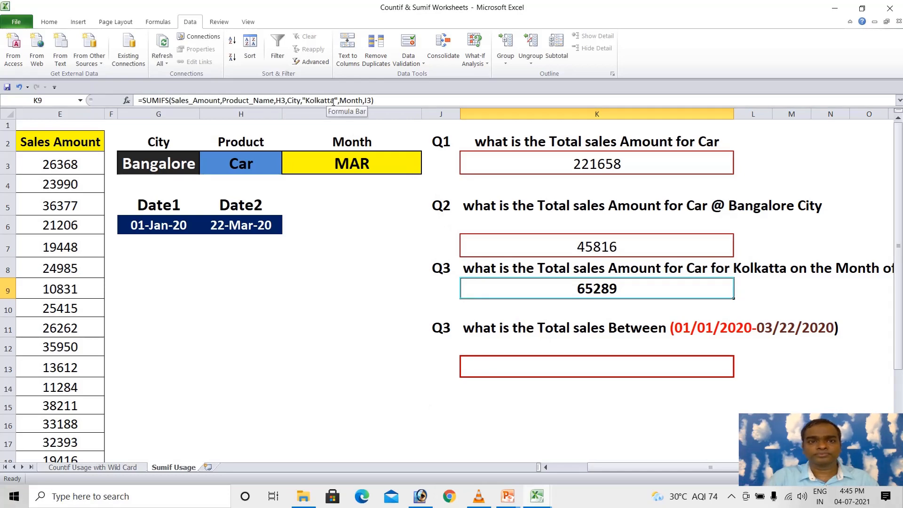
Set the city in cell G3 to Kolkatta
left_click(189, 168)
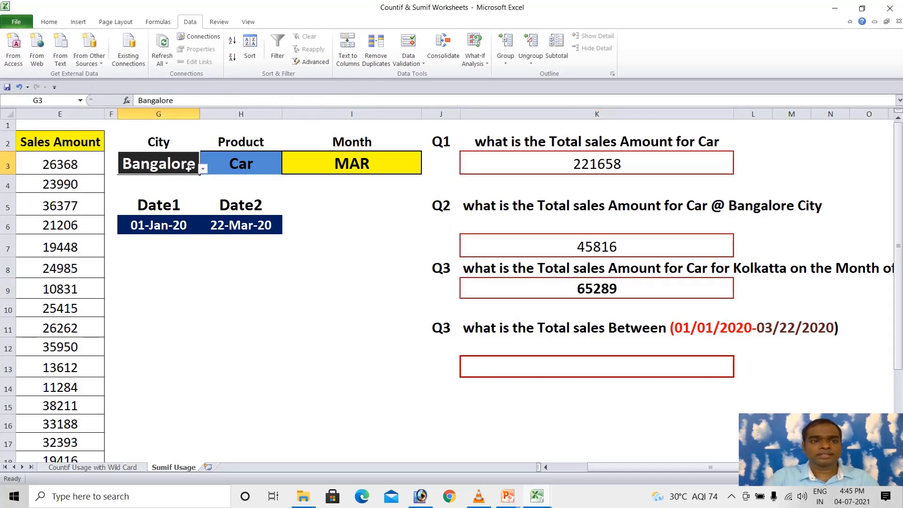
left_click(203, 168)
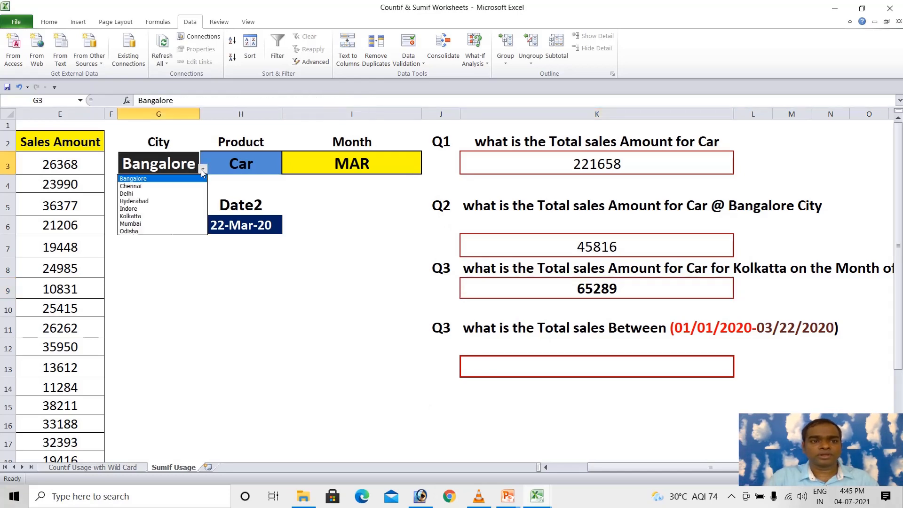
left_click(140, 216)
Replace the fixed text "Kolkatta" in the K9 SUMIFS formula with a reference to city cell G3
left_click(575, 290)
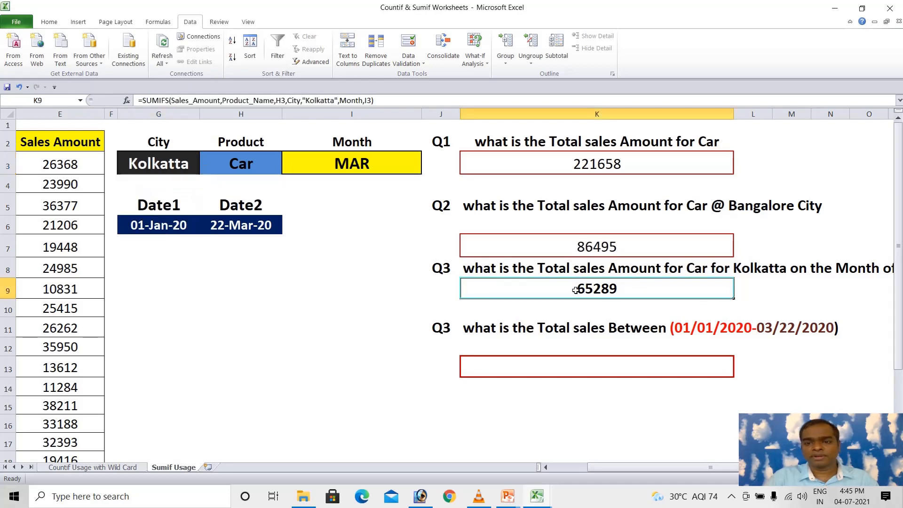
left_click(336, 100)
left_click_drag(336, 100, 302, 100)
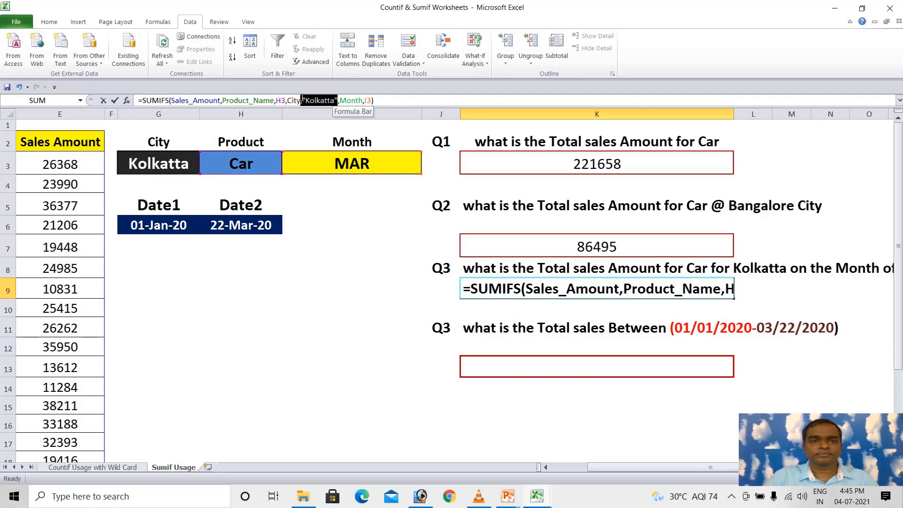
left_click(173, 166)
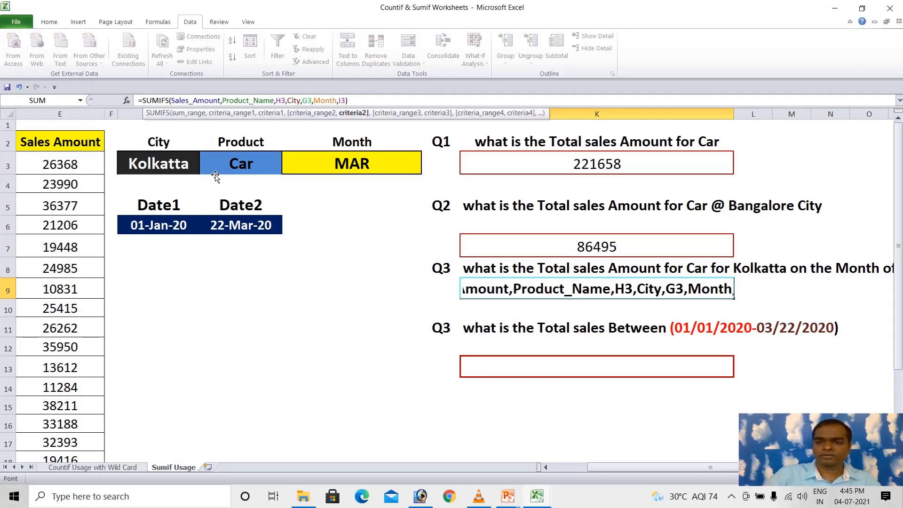
key("Return")
key("Up")
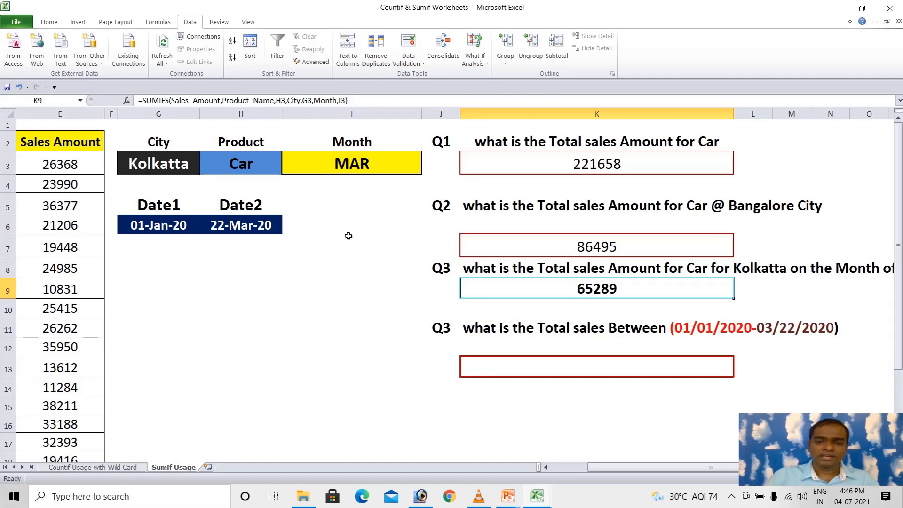
Start a SUMIFS formula in cell K13 with the named range Sales_Amount as the sum range
left_click(502, 365)
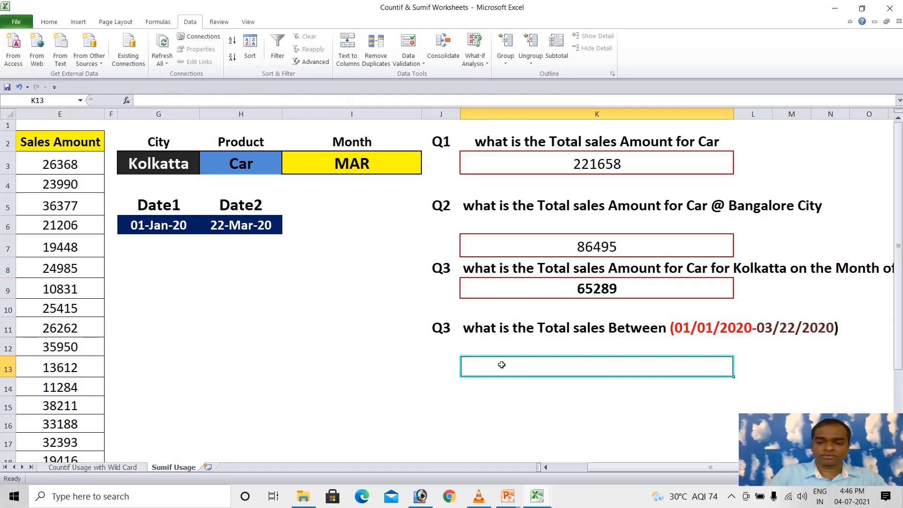
type("=sumi")
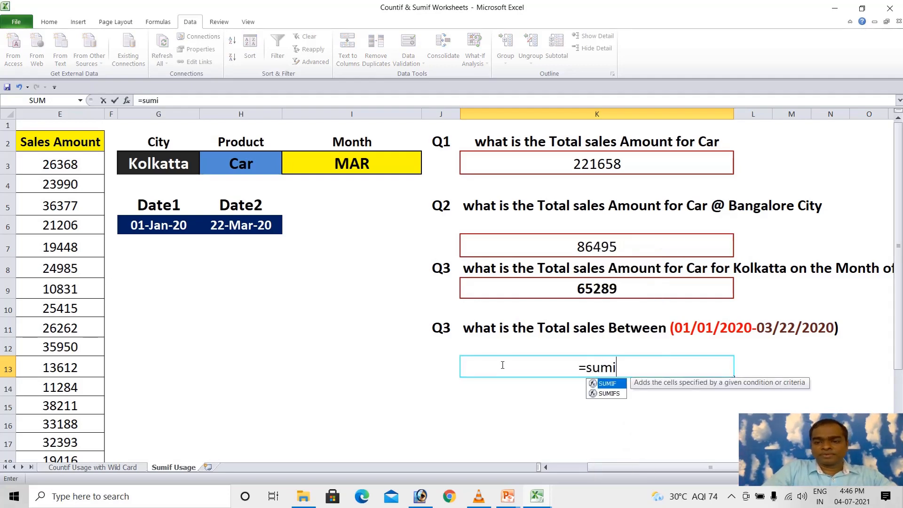
key("Down")
key("Tab")
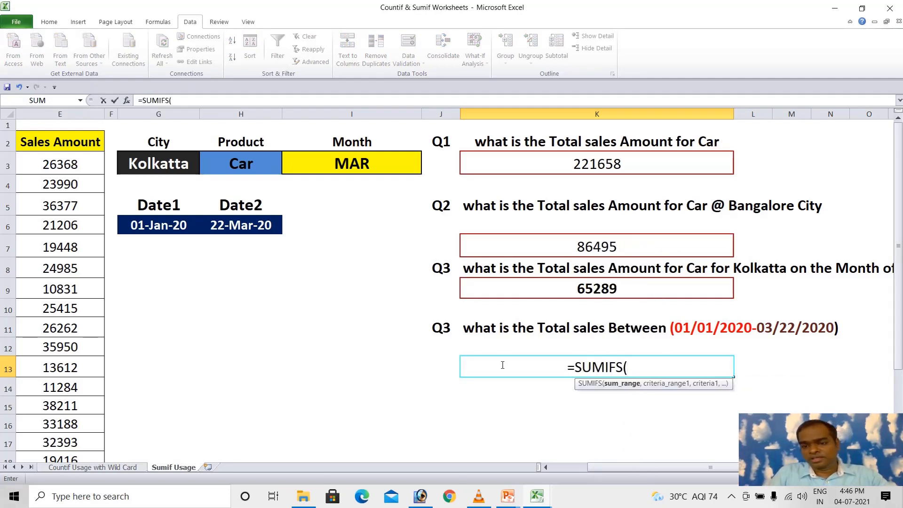
type("sal")
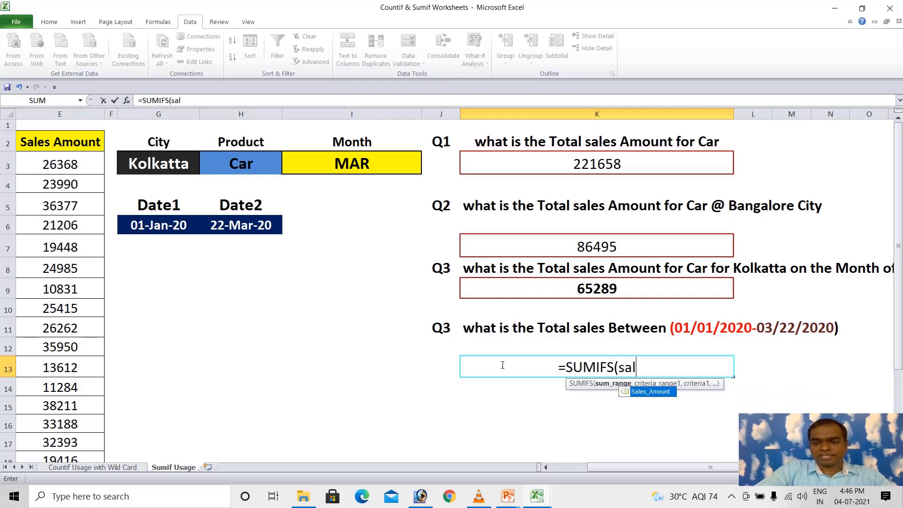
key("Tab")
type(",")
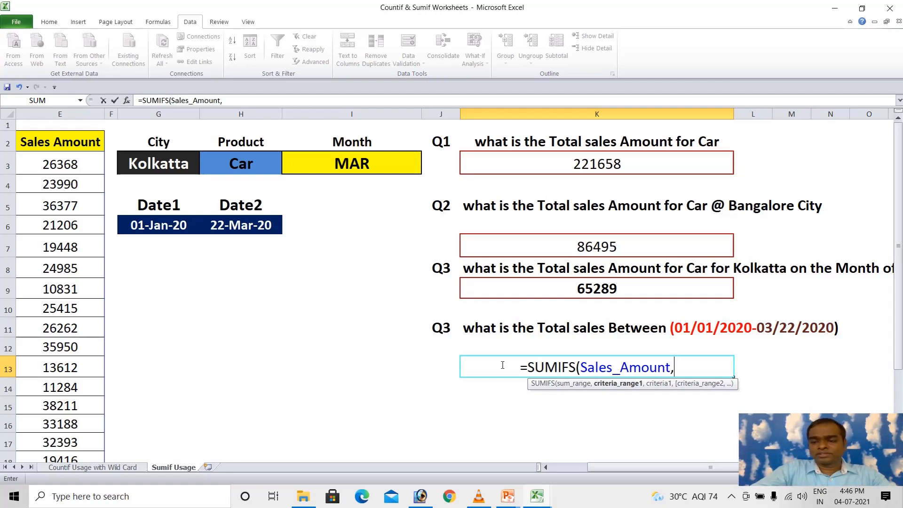
Add the named range Date with the criterion ">="&G6 as the first criteria pair of the K13 formula
type("da")
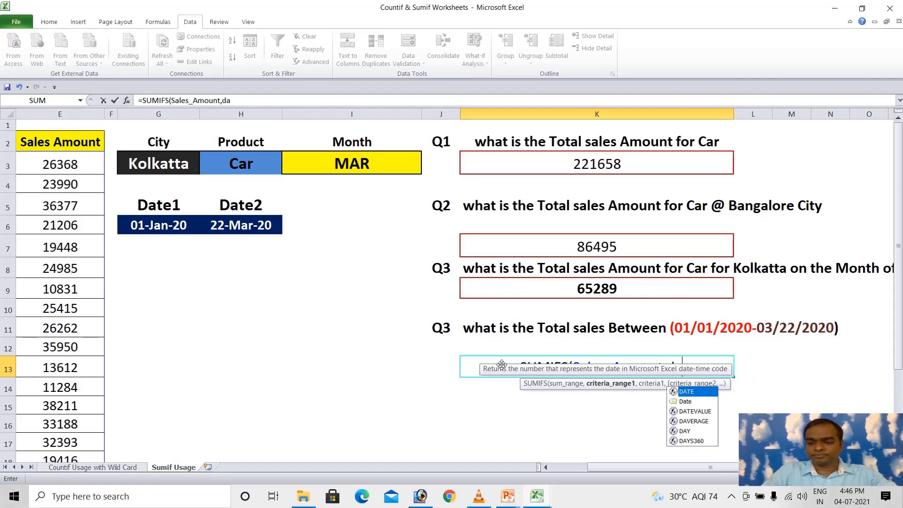
key("Down")
key("Tab")
type(",")
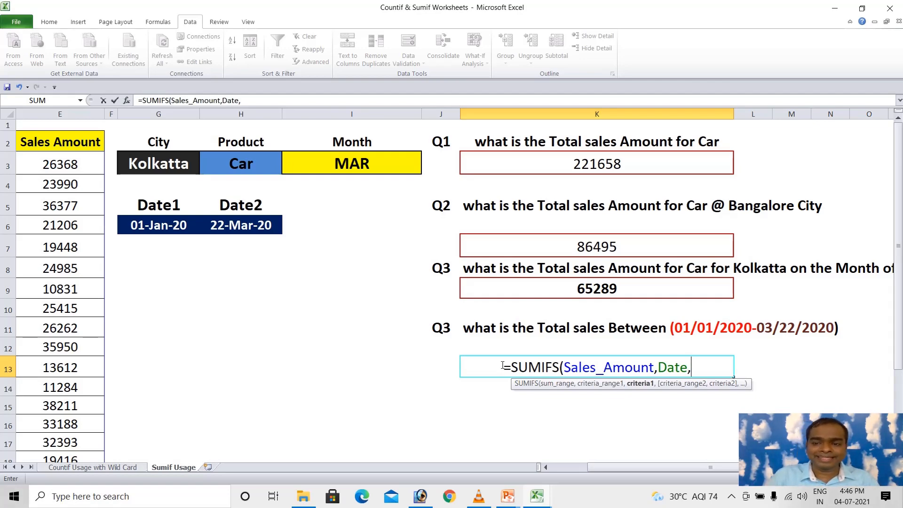
left_click(153, 228)
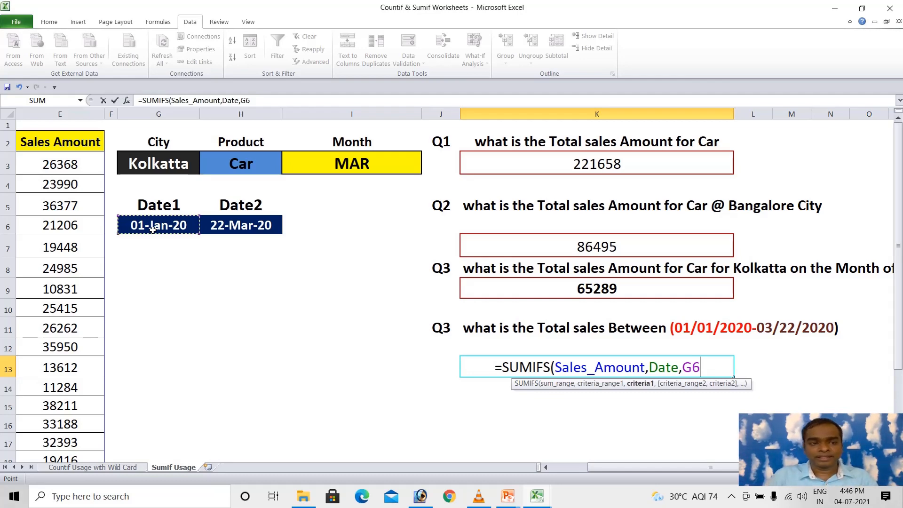
left_click(683, 367)
type("\">")
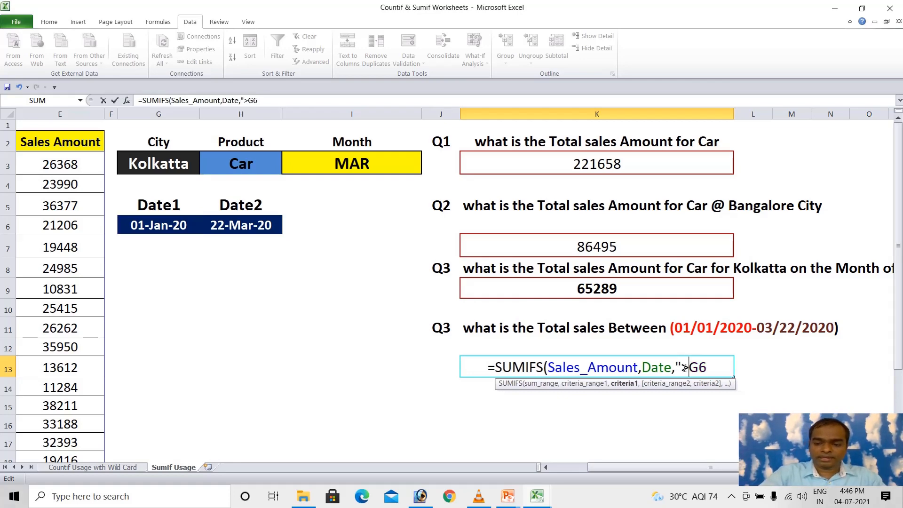
type("=\"")
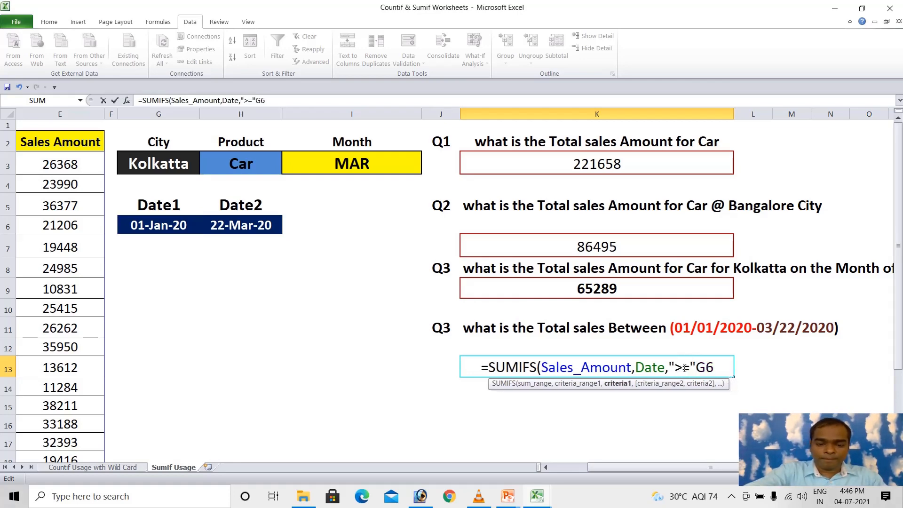
type("&")
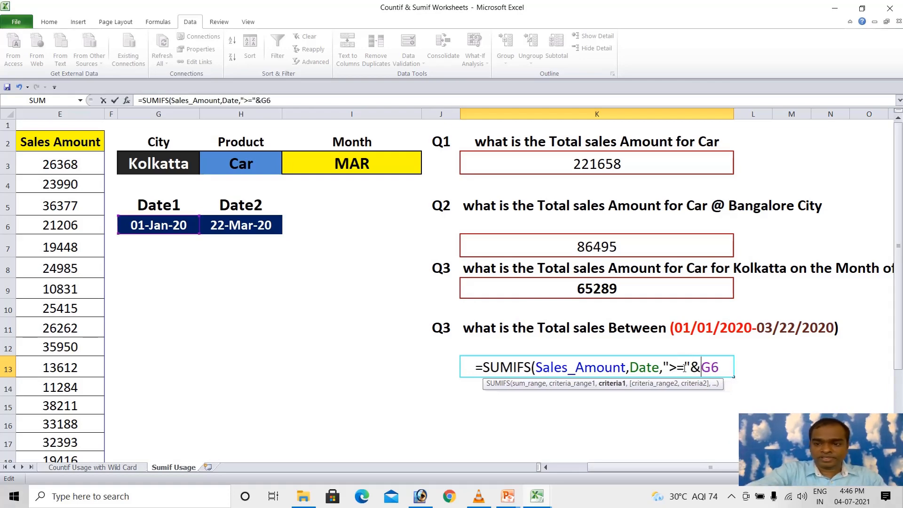
left_click(726, 369)
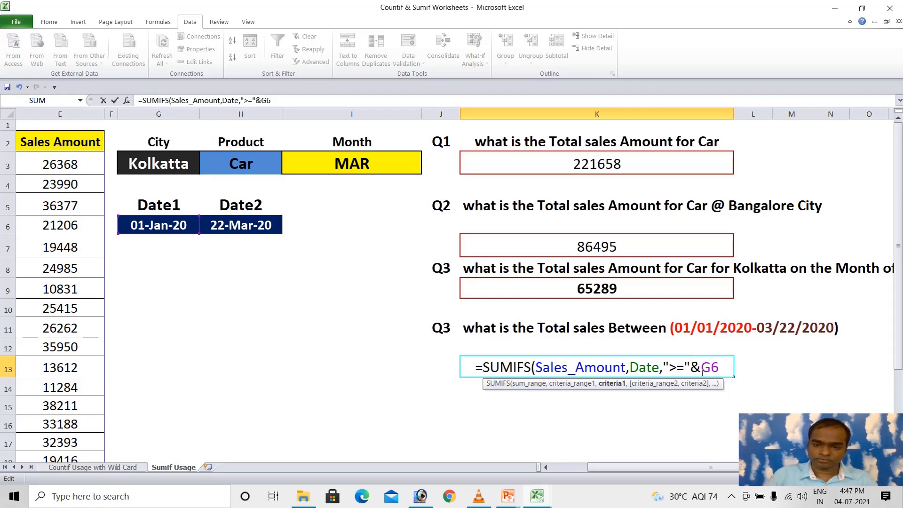
Add the named range Date as the second criteria range of the K13 SUMIFS formula
type(",")
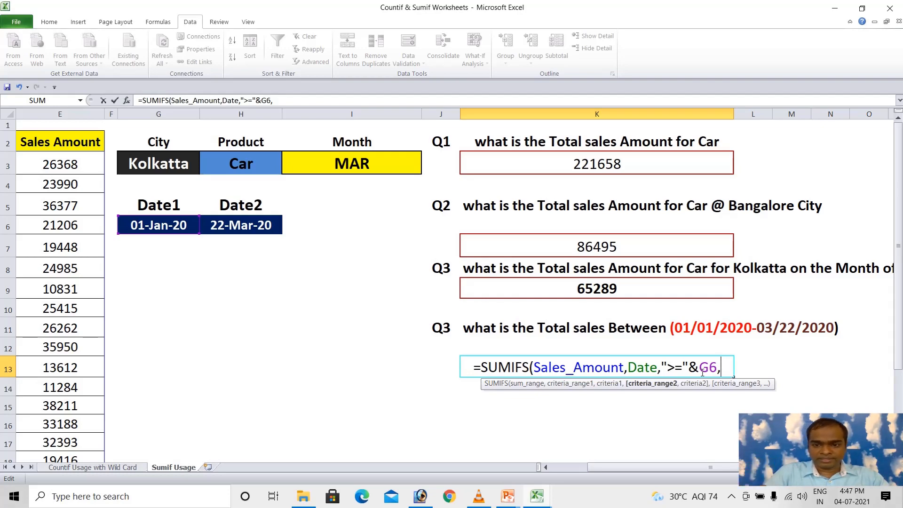
type("da")
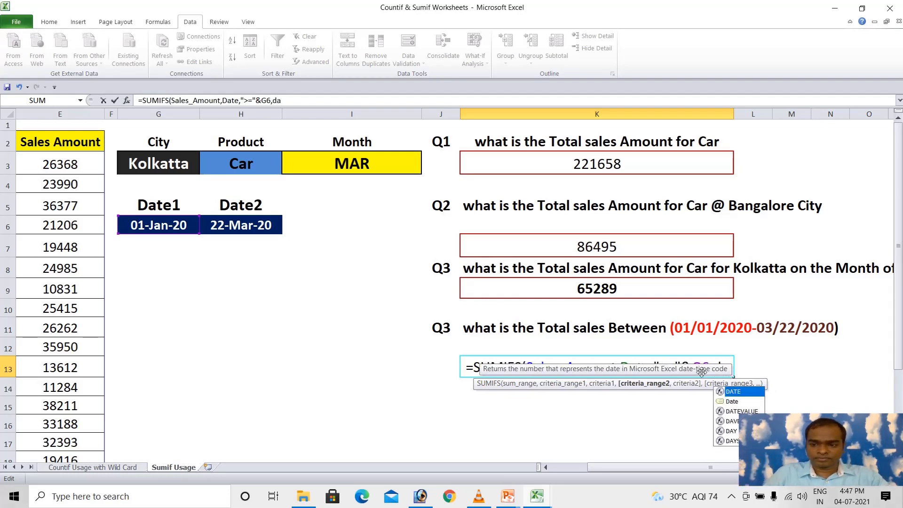
key("Down")
key("Tab")
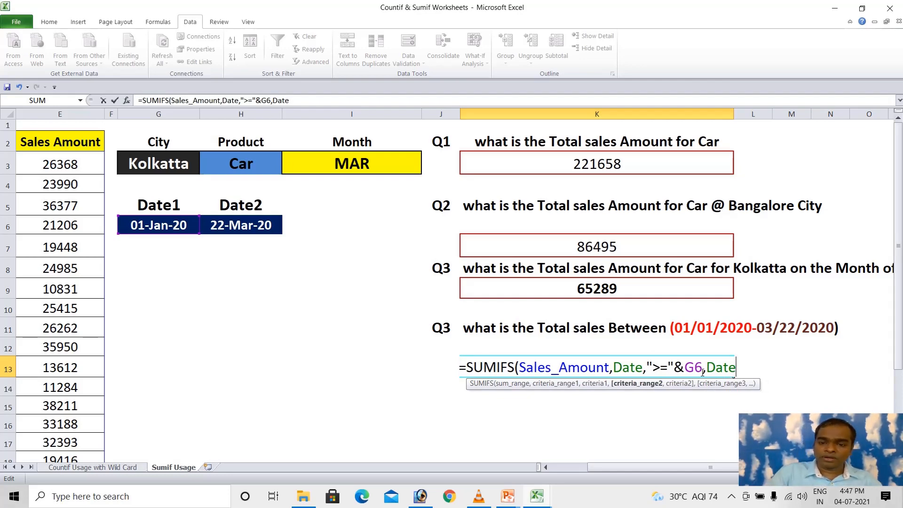
type(",")
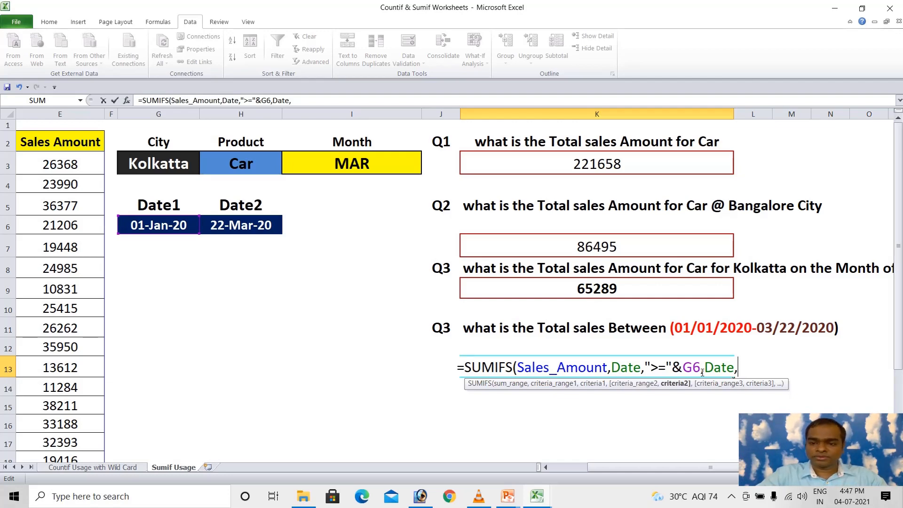
Give the second Date range the criterion "<="&H6, then close and enter the K13 SUMIFS formula
type("\"<")
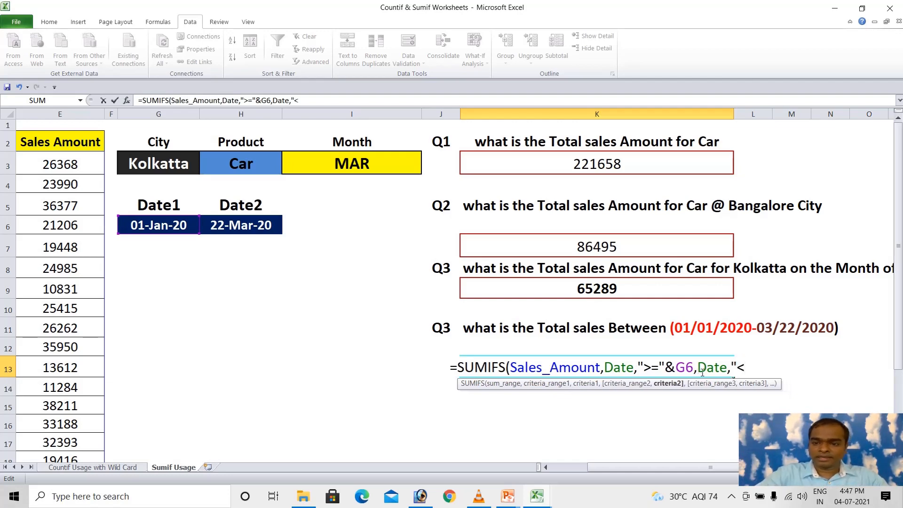
type("=")
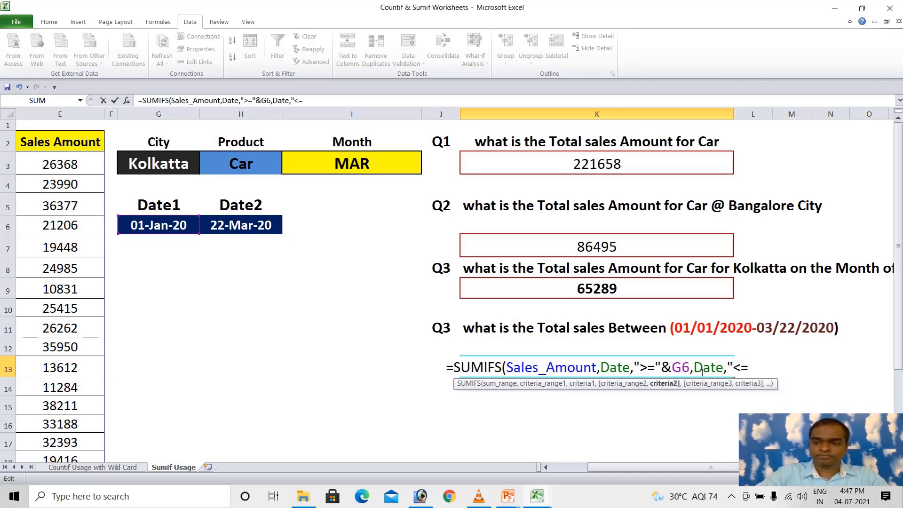
type("\"")
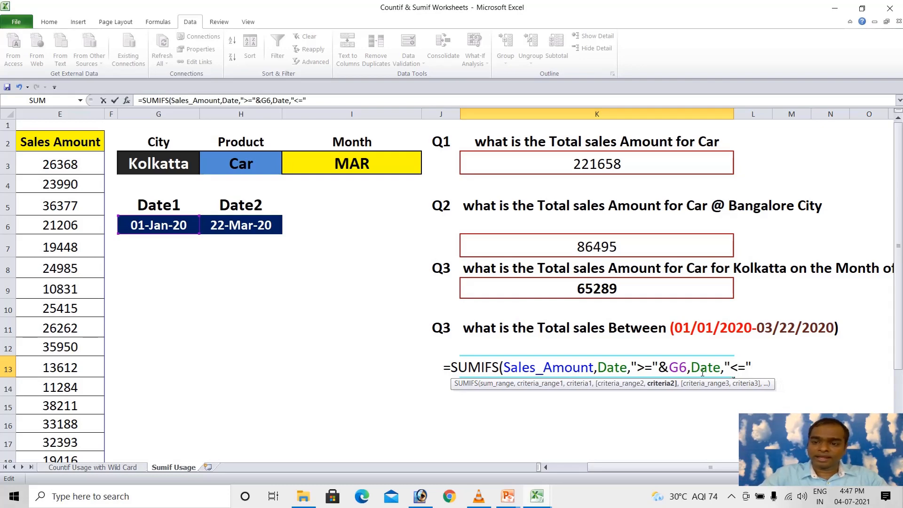
type("&")
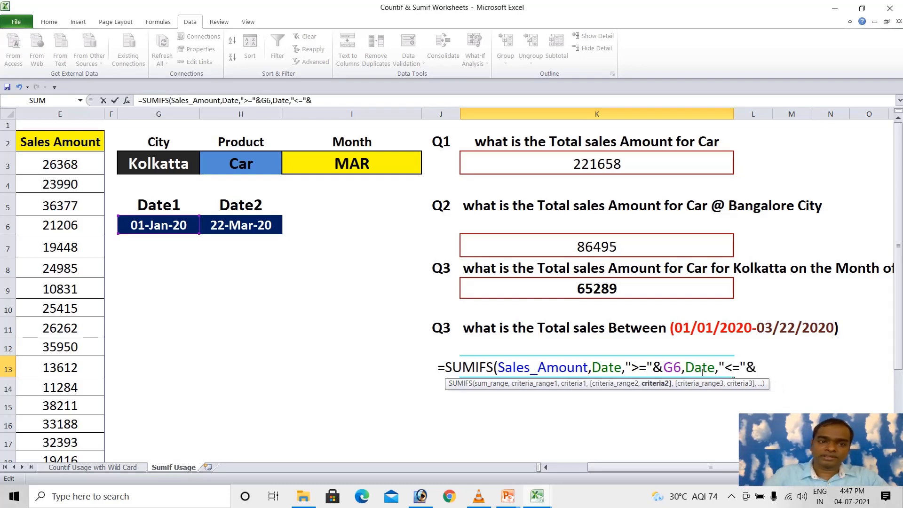
left_click(247, 226)
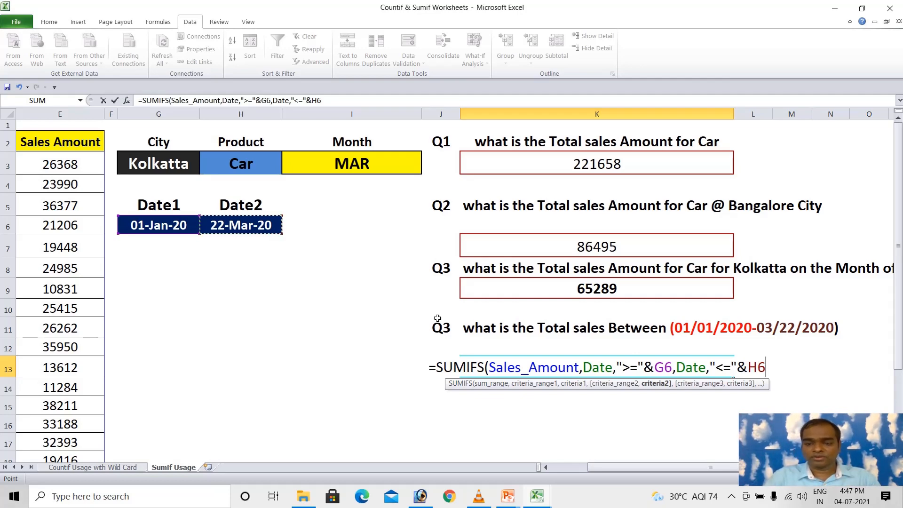
type(")")
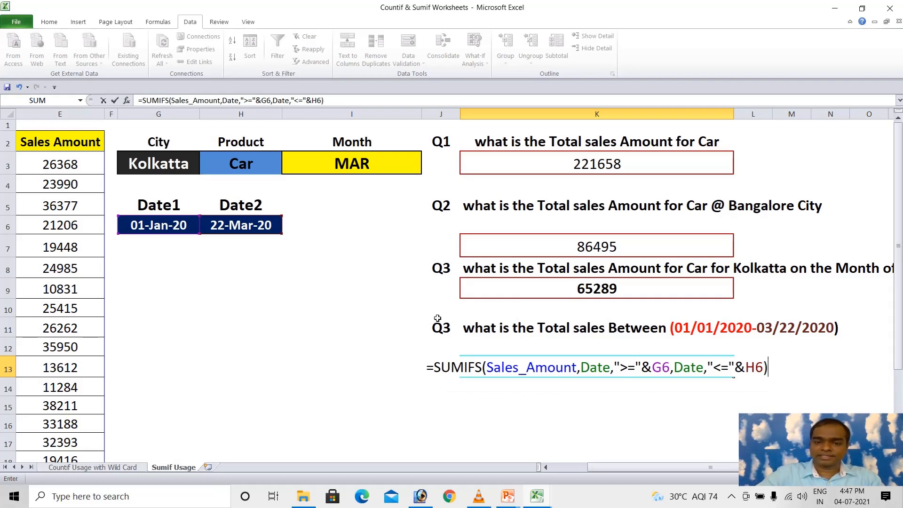
key("Return")
key("Up")
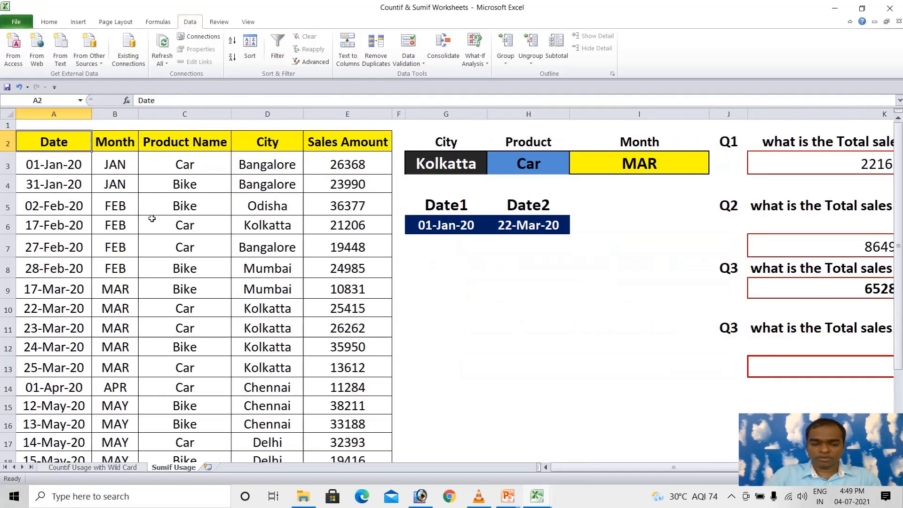
Turn on filtering for the sales table's header row, from Date to Sales Amount (A2:E2)
left_click(78, 206)
key("ctrl+Up")
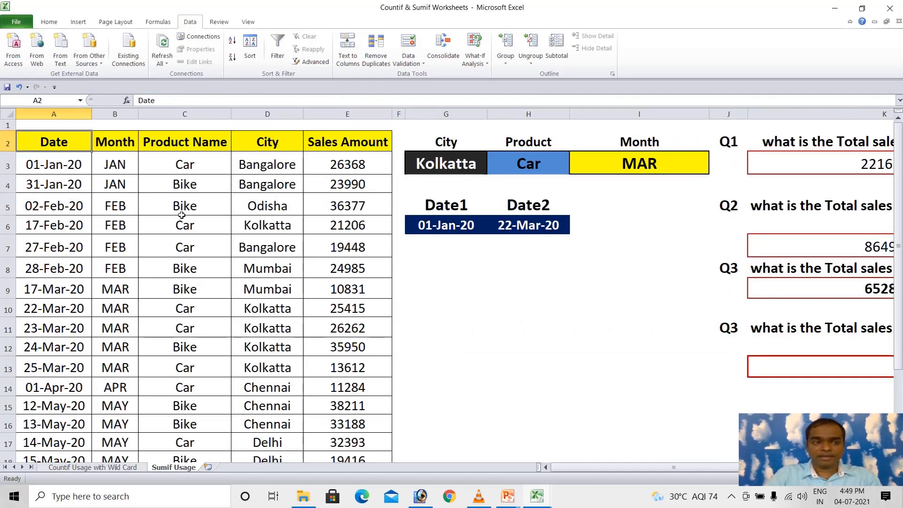
key("shift+space")
key("Up")
key("Down")
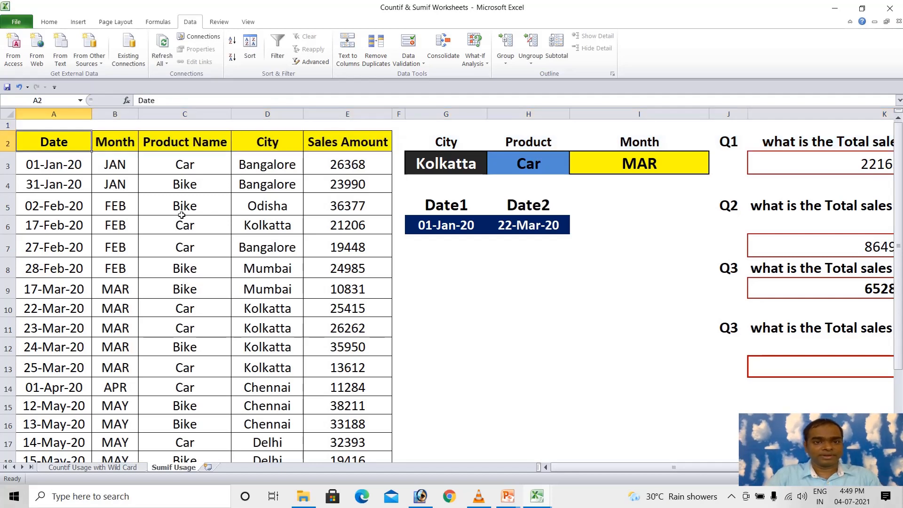
key("shift+Right")
key("shift+Right")
key("shift+Right")
key("shift+Right")
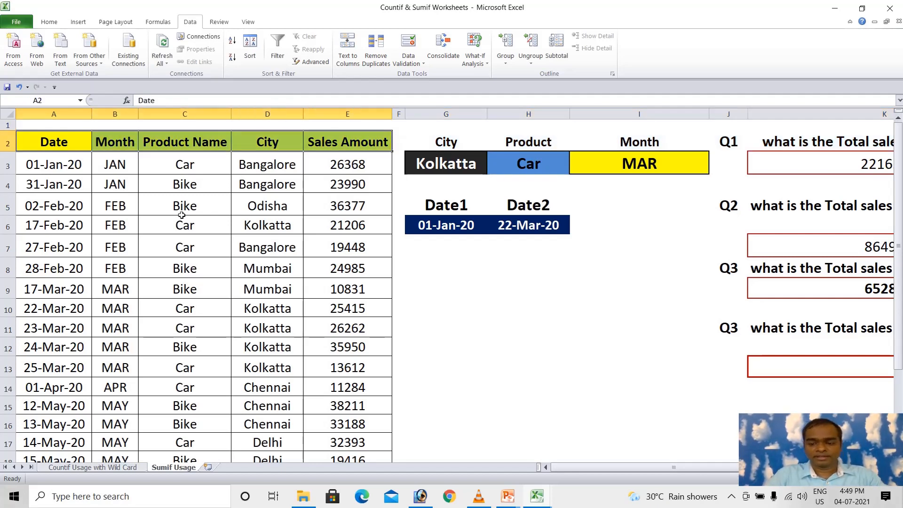
key("ctrl+shift+l")
key("Up")
key("Down")
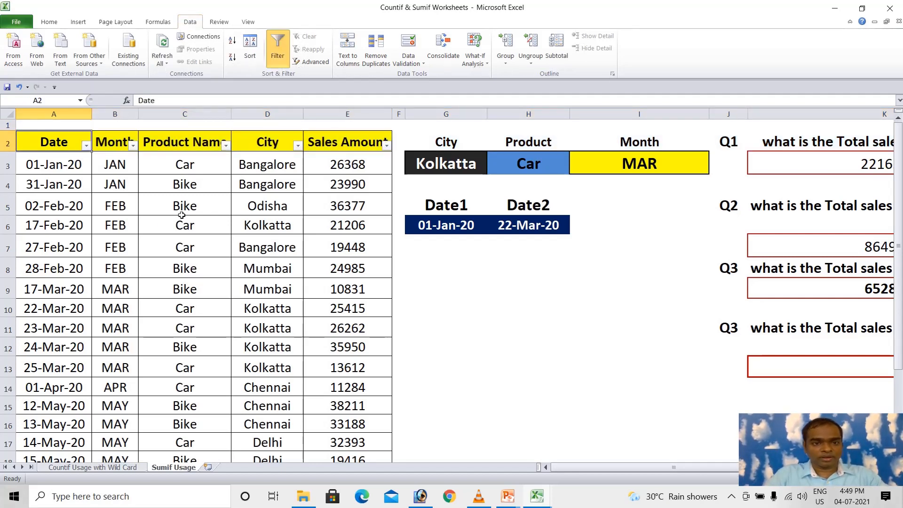
Filter the Date column to January, February and only the 17 and 22 March dates of 2020
key("alt+Down")
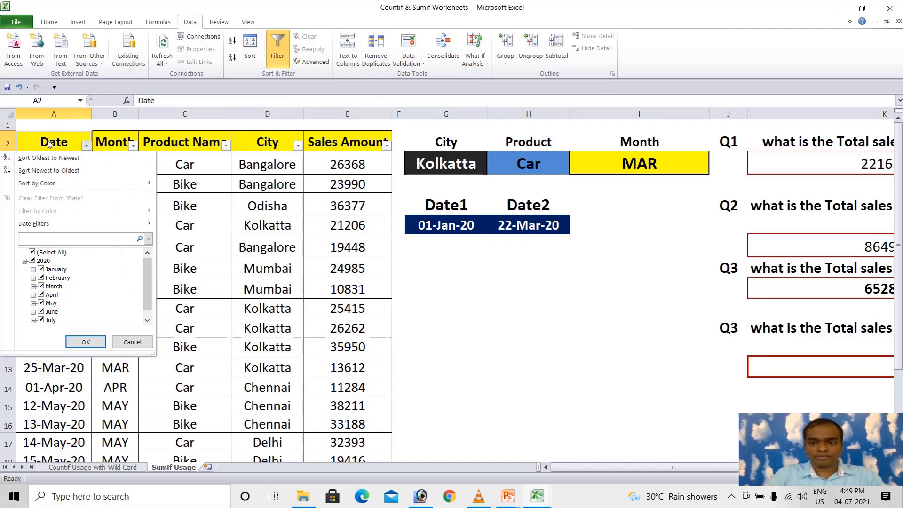
left_click(38, 261)
left_click(41, 269)
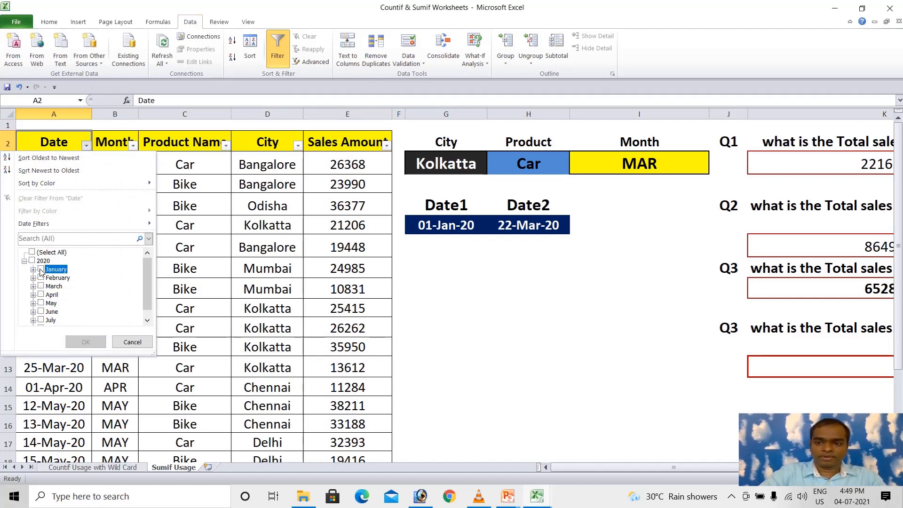
left_click(41, 278)
left_click(41, 286)
key("Right")
key("Down")
key("Down")
key("Down")
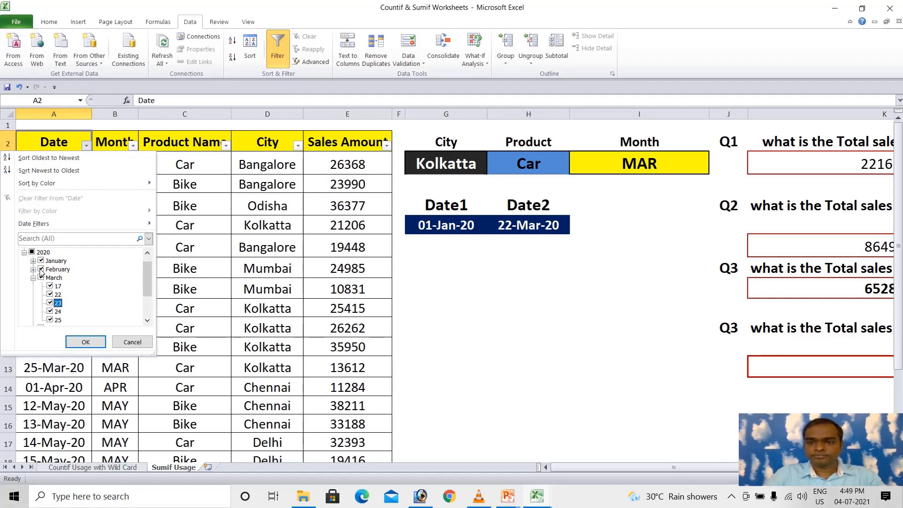
key("Down")
key("space")
key("Down")
key("Return")
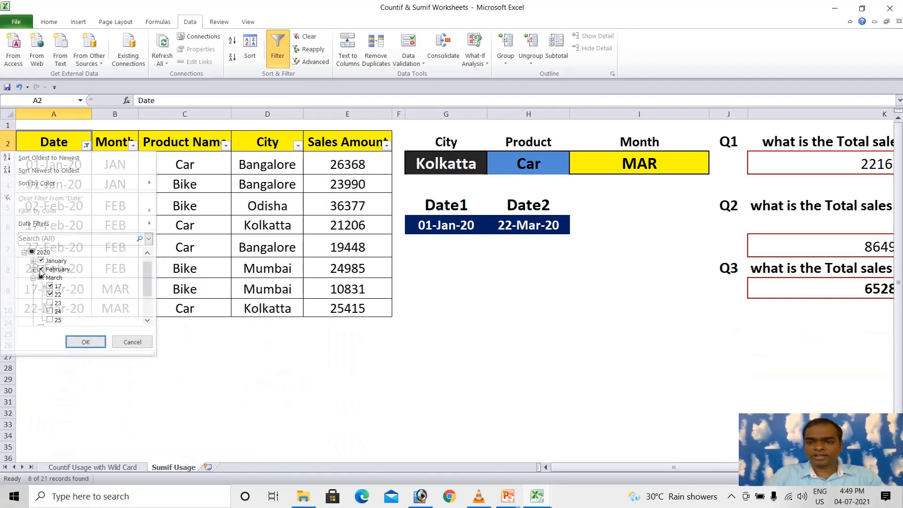
Go to the first Sales Amount value of the filtered rows, cell E3
key("Down")
key("Right")
key("Right")
key("Right")
key("Right")
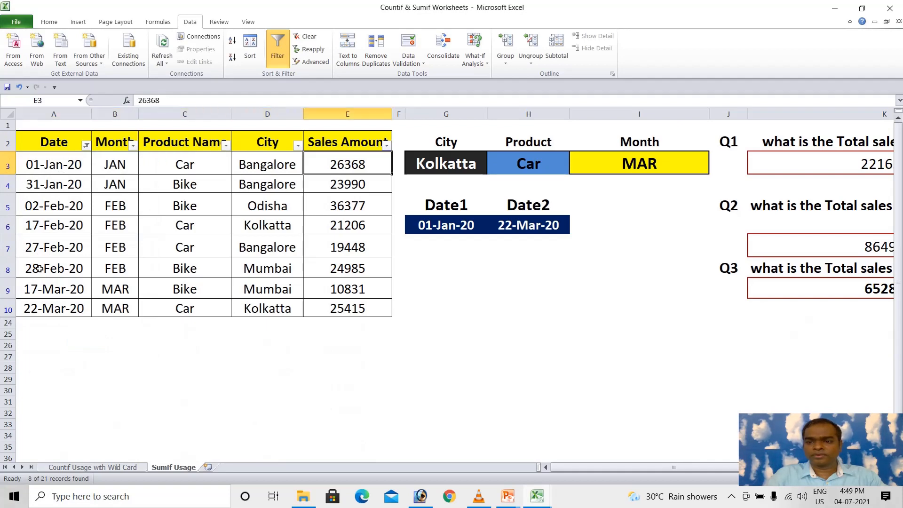